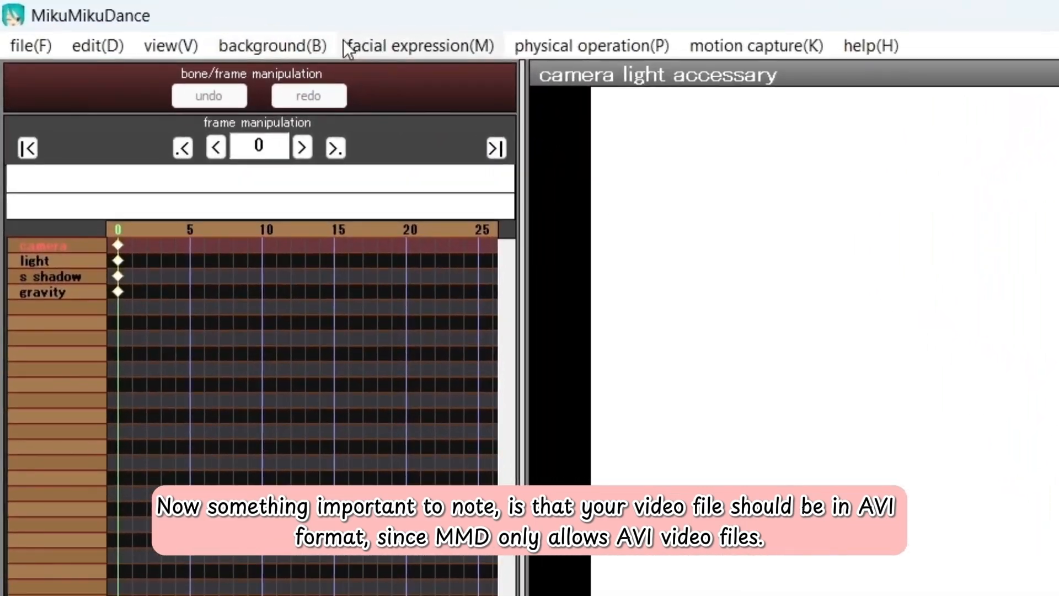
Glance at MMD's background options without choosing, then scroll the BowlRoll page toward Download
left_click(147, 22)
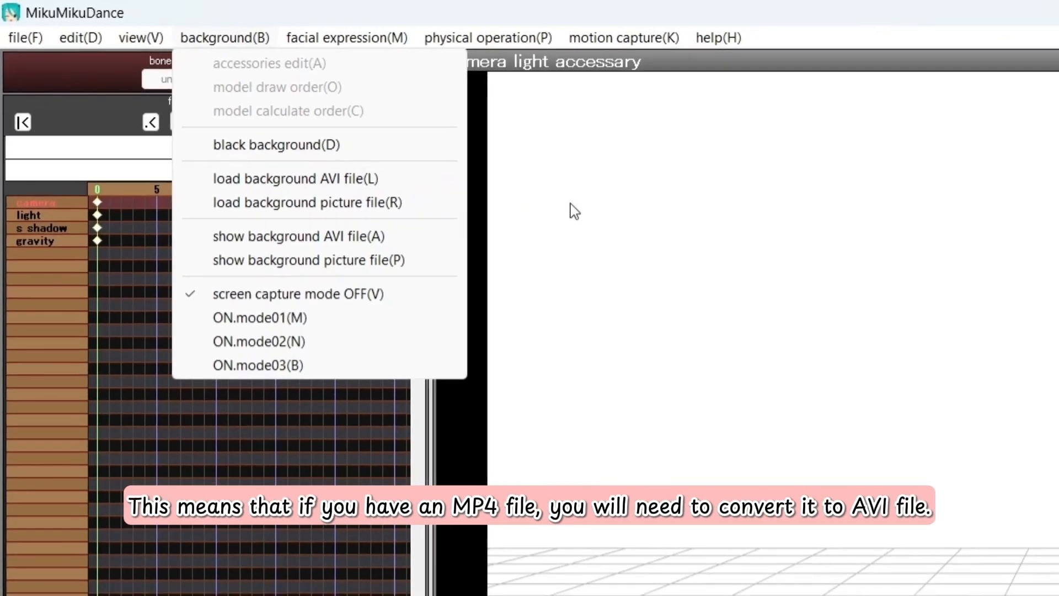
left_click(810, 438)
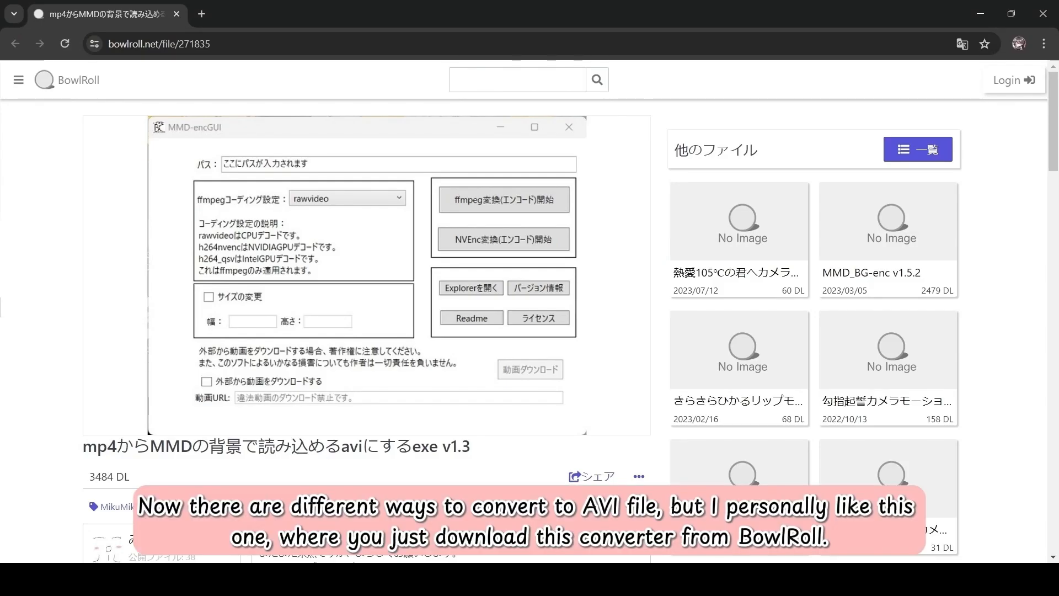
scroll(617, 446, "down", 2)
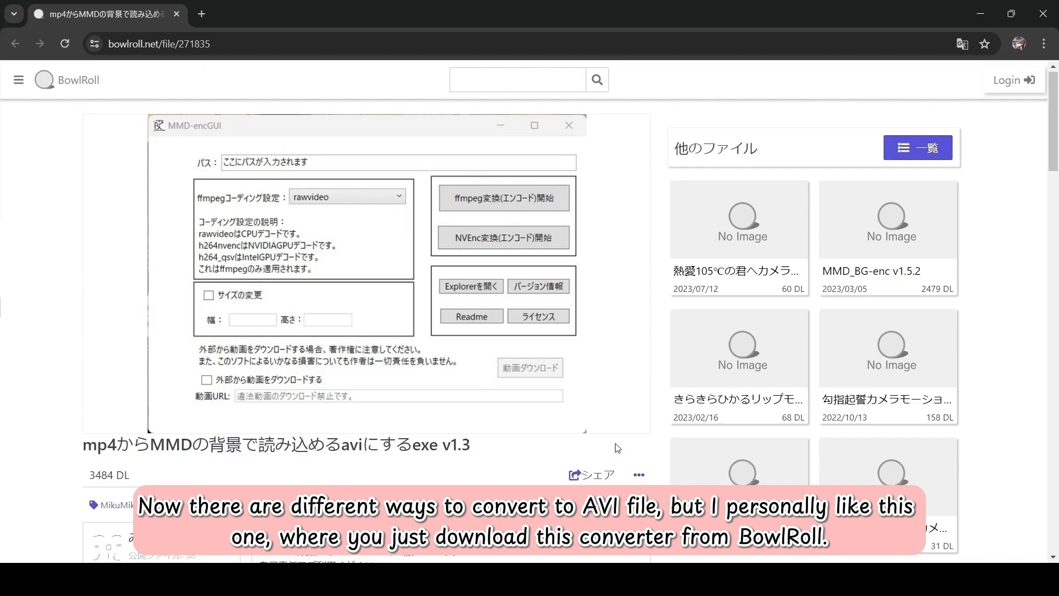
scroll(617, 445, "down", 8)
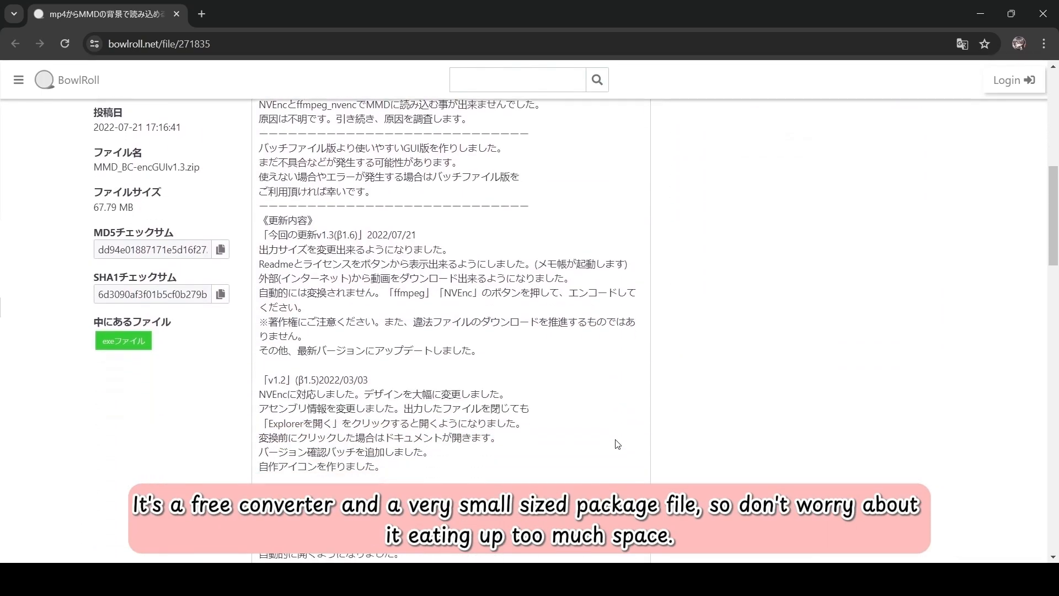
scroll(617, 444, "down", 3)
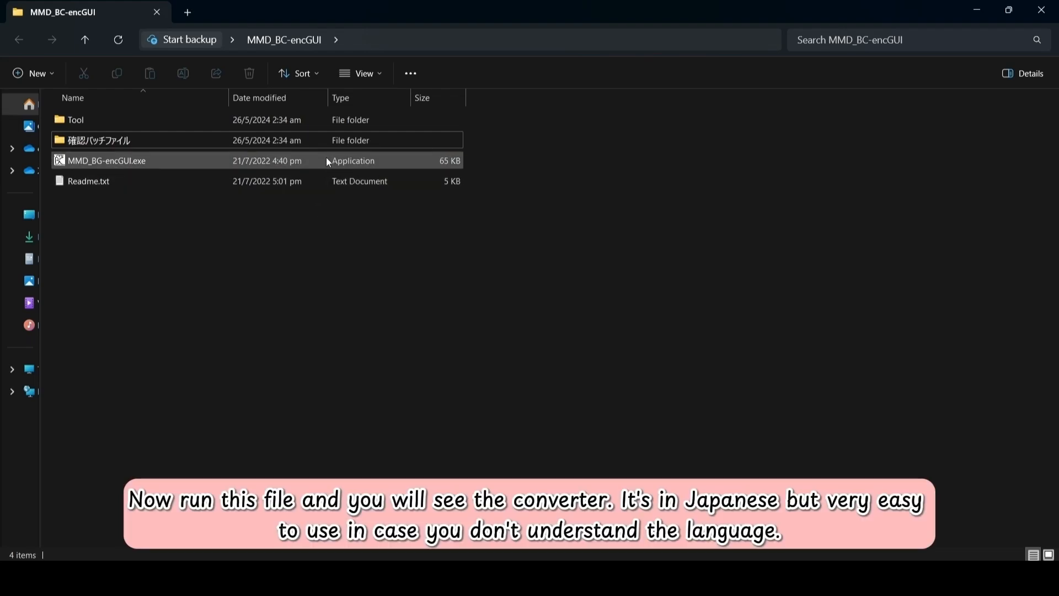
Launch MMD_BG-encGUI.exe, move its window off the file list, and keep rawvideo encoding
left_click(326, 159)
double_click(326, 159)
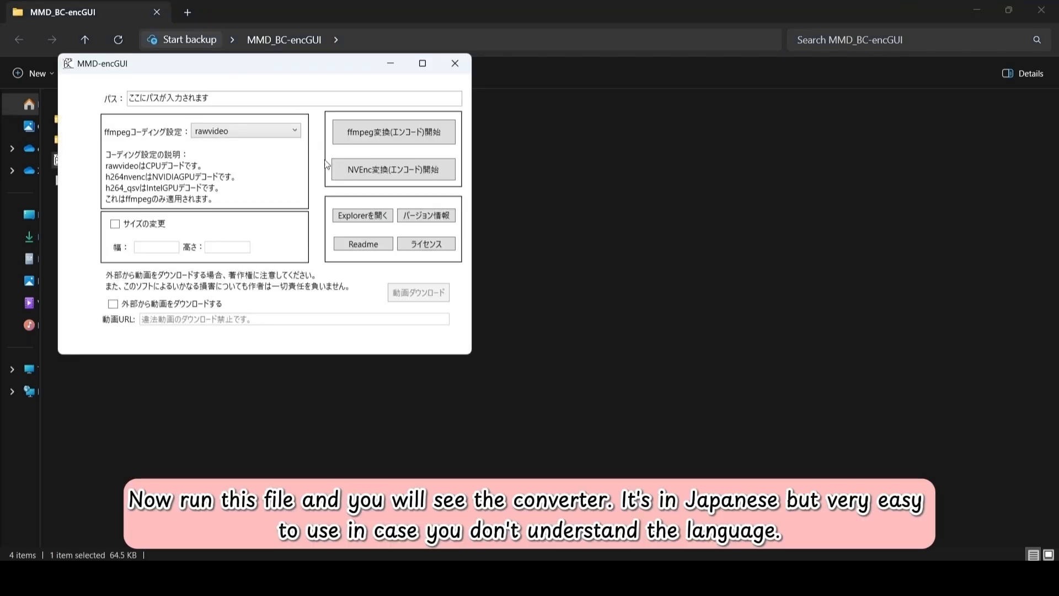
left_click_drag(323, 68, 569, 128)
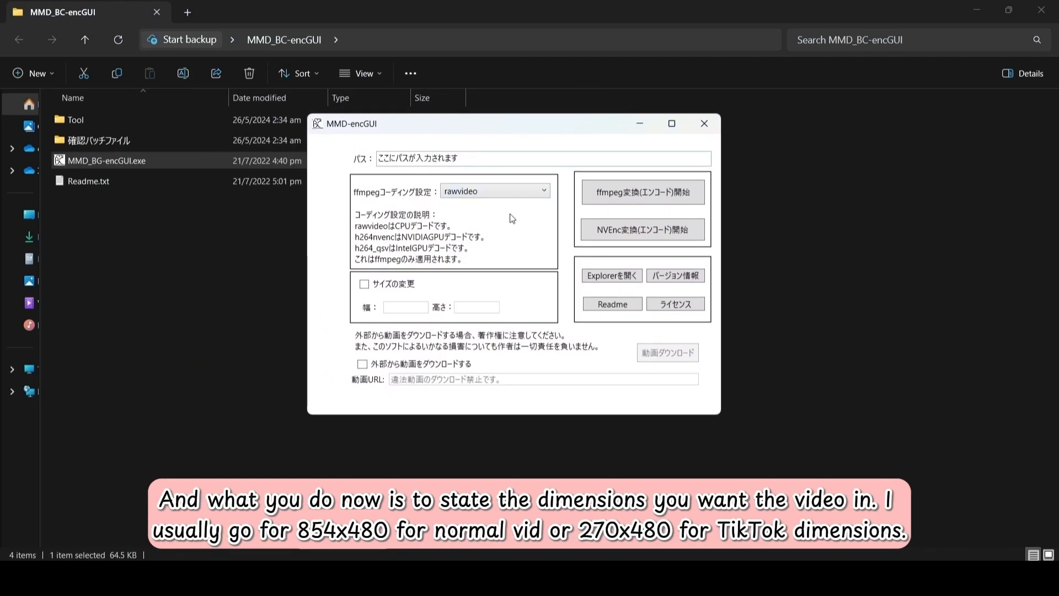
left_click(509, 194)
left_click(509, 197)
Enable サイズの変更 and set the output size to 270 wide by 480 high
left_click(364, 285)
left_click(422, 308)
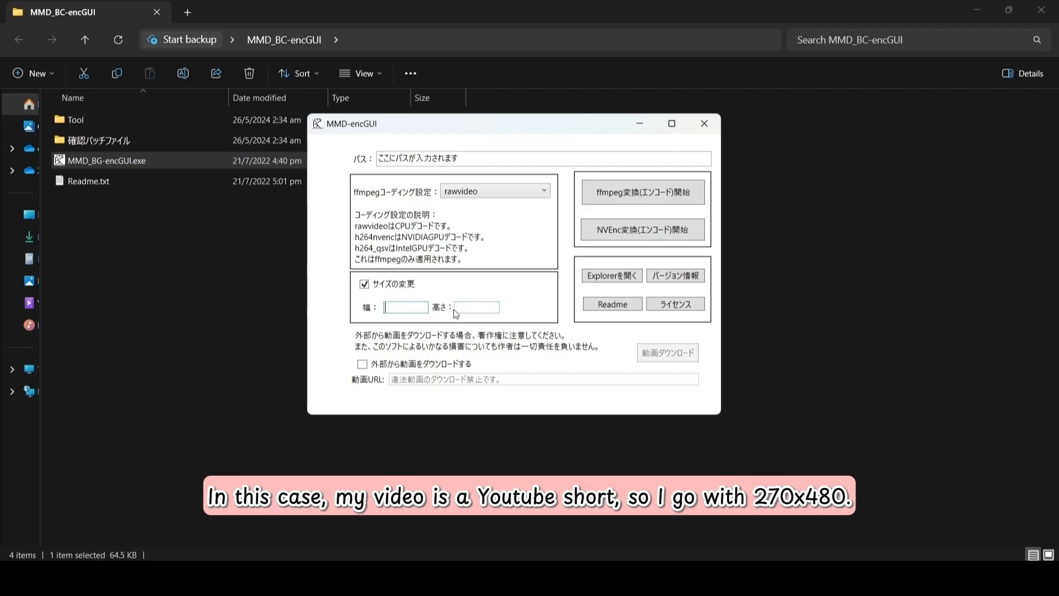
left_click(420, 309)
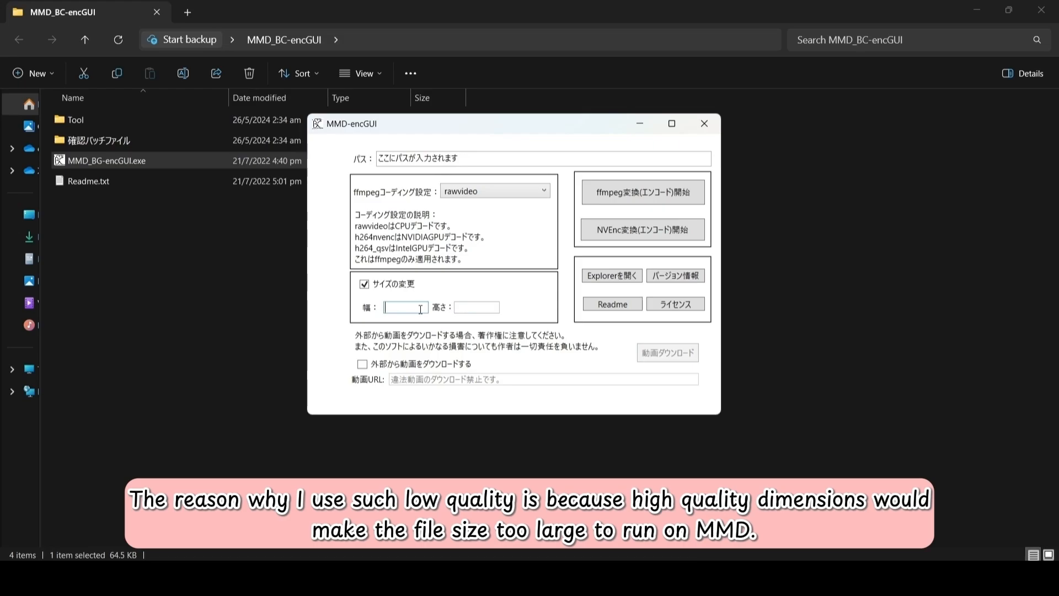
type("270")
left_click(479, 307)
type("480")
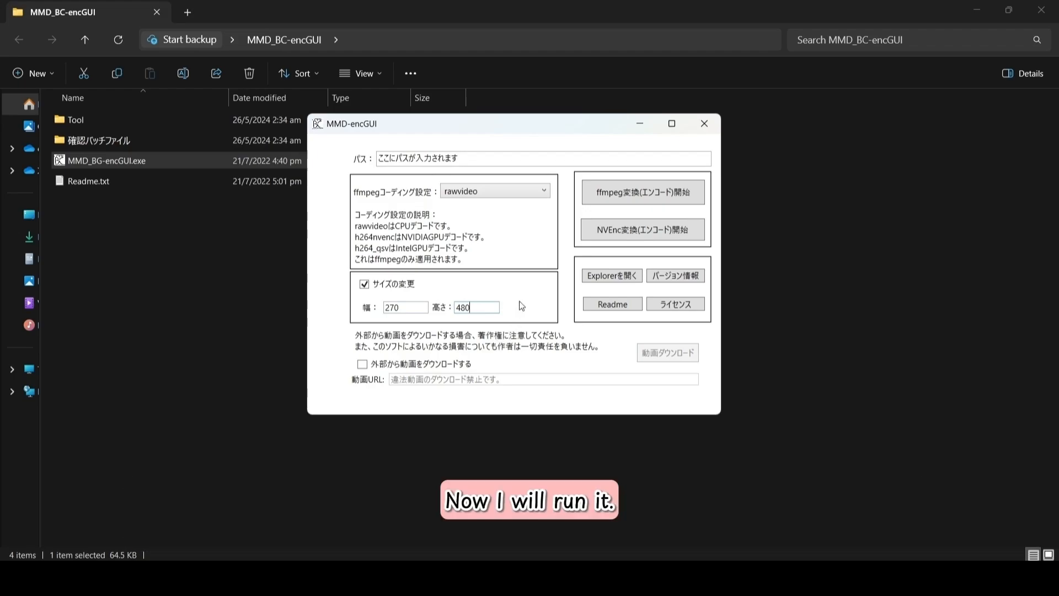
Start ffmpeg変換開始 and pick the dance mp4 from Desktop > Motion Ideas as the source
left_click(627, 198)
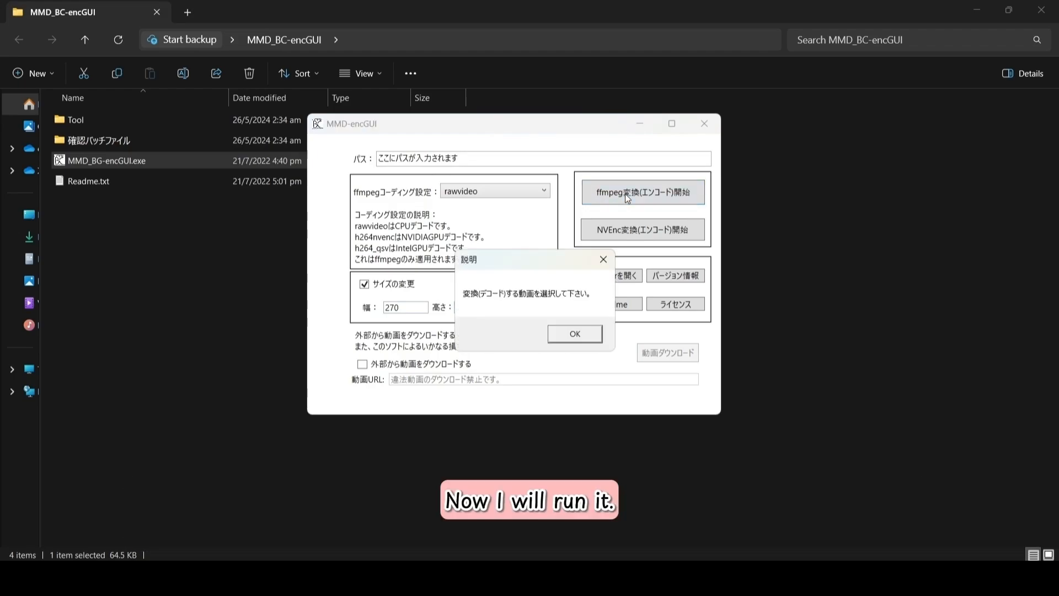
left_click(564, 337)
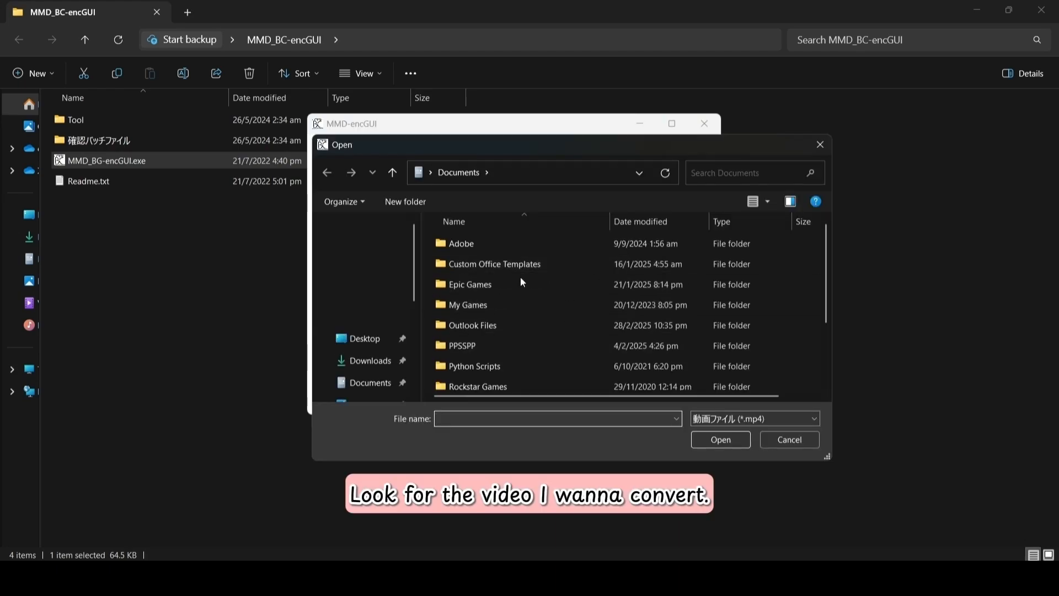
left_click(365, 339)
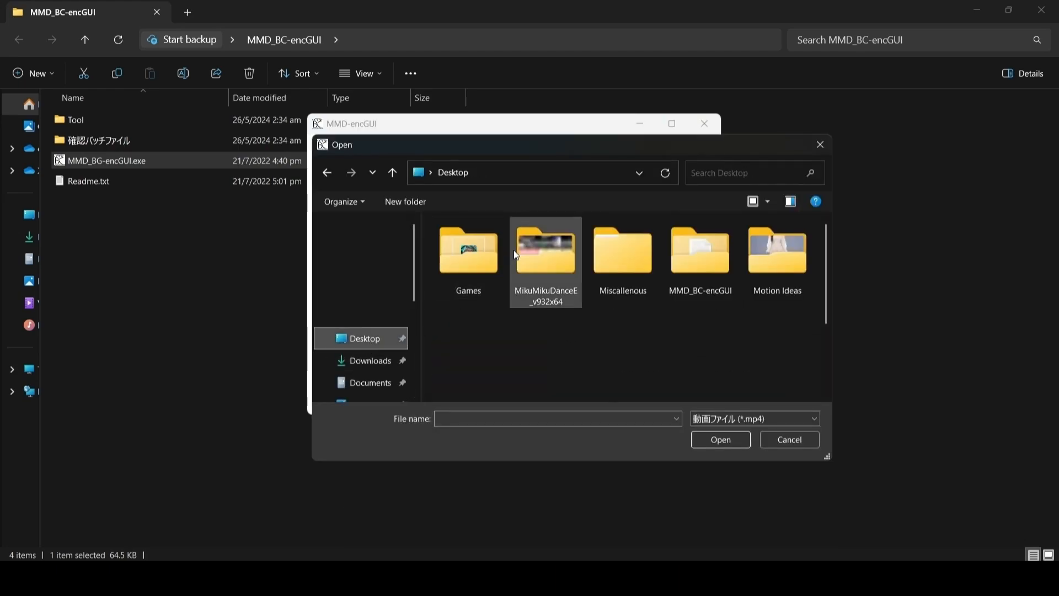
double_click(774, 269)
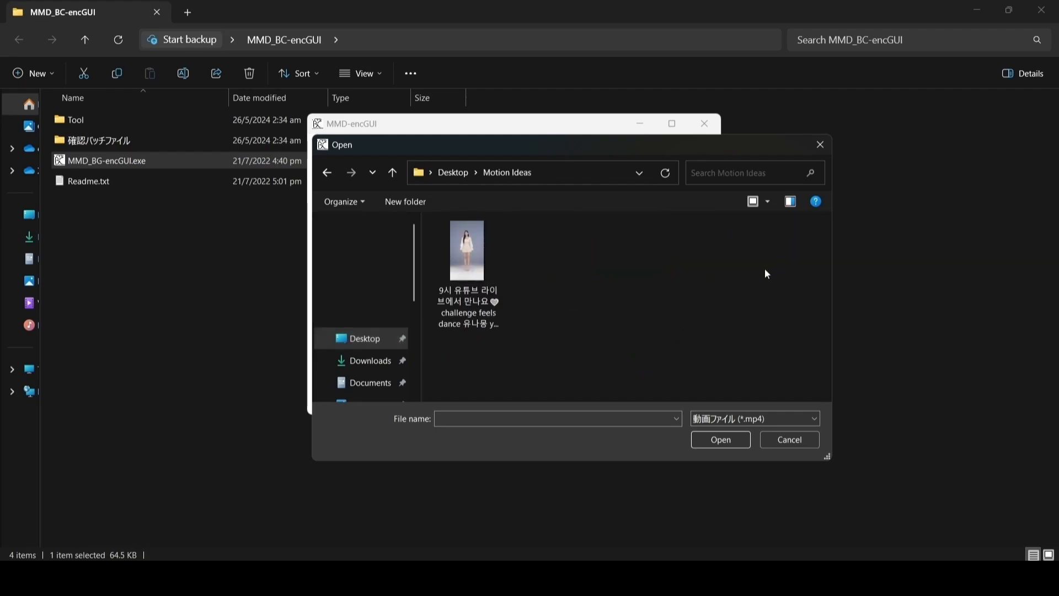
left_click(478, 258)
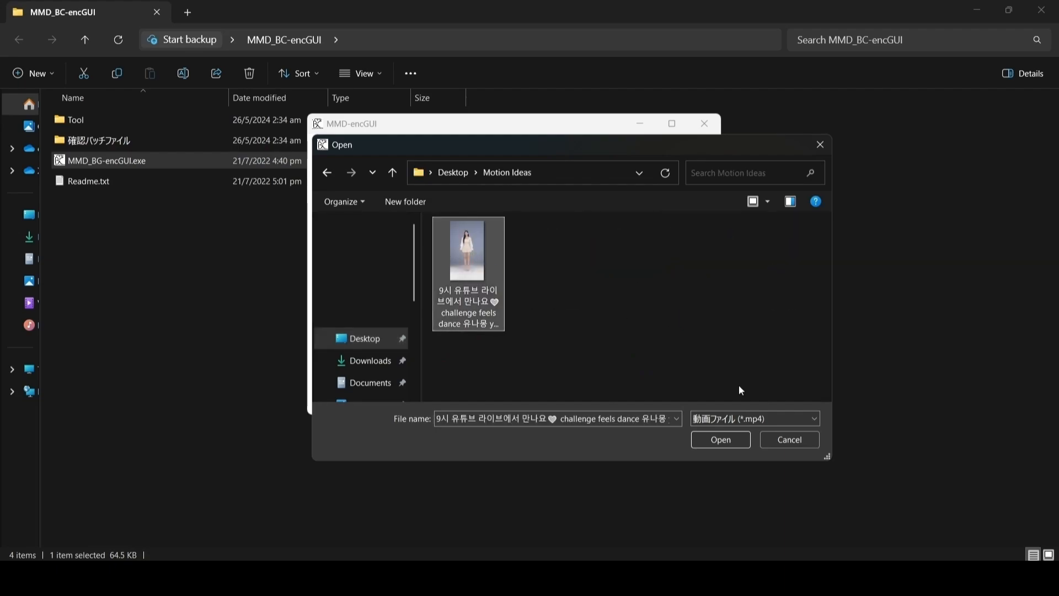
left_click(726, 441)
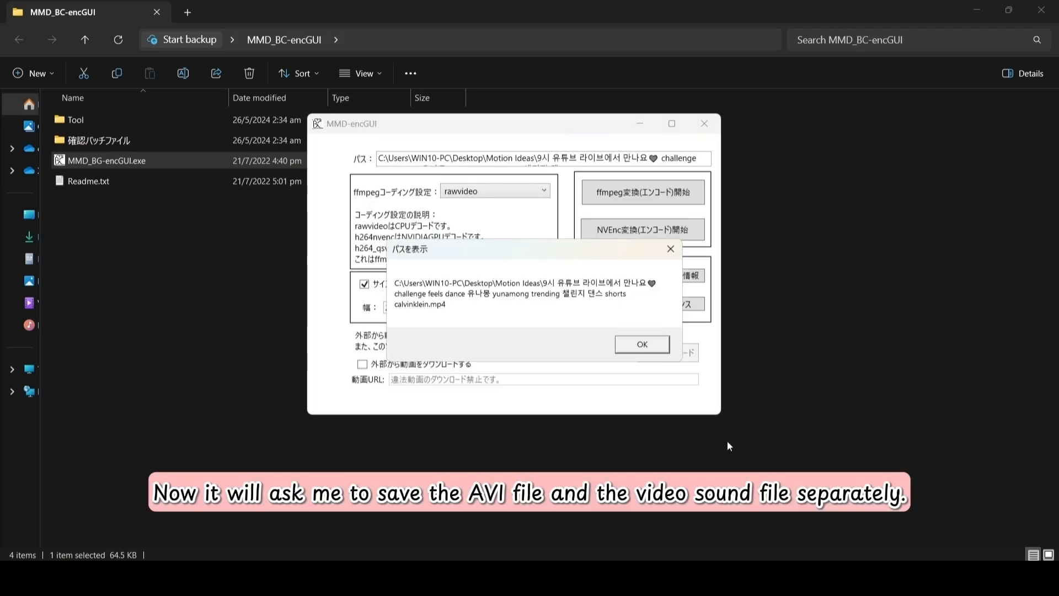
left_click(643, 345)
left_click(572, 333)
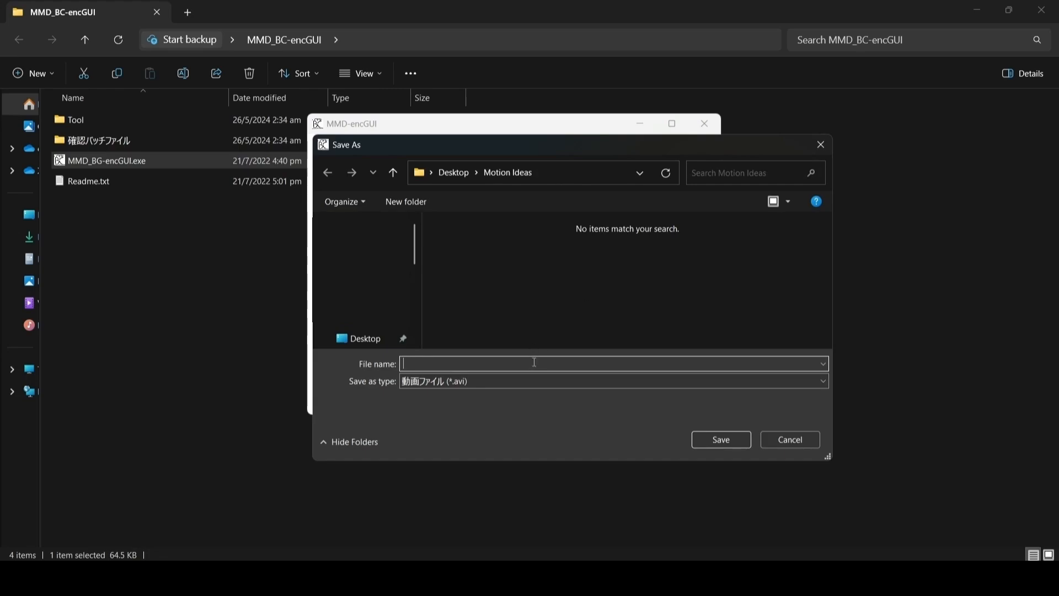
Save the output as test.avi and the audio as music.wav, then acknowledge completion
type("test")
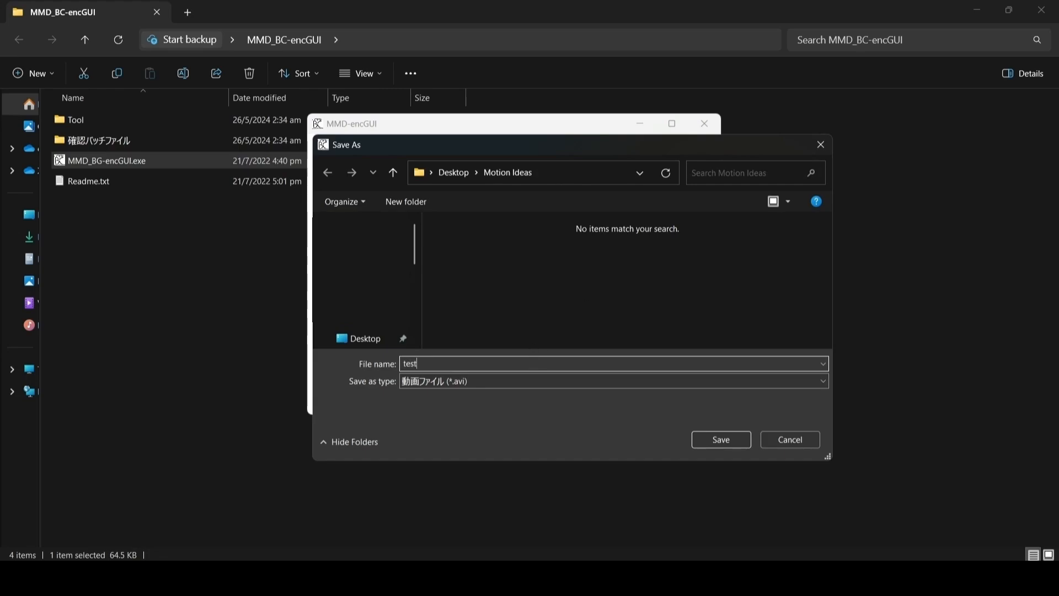
left_click(723, 439)
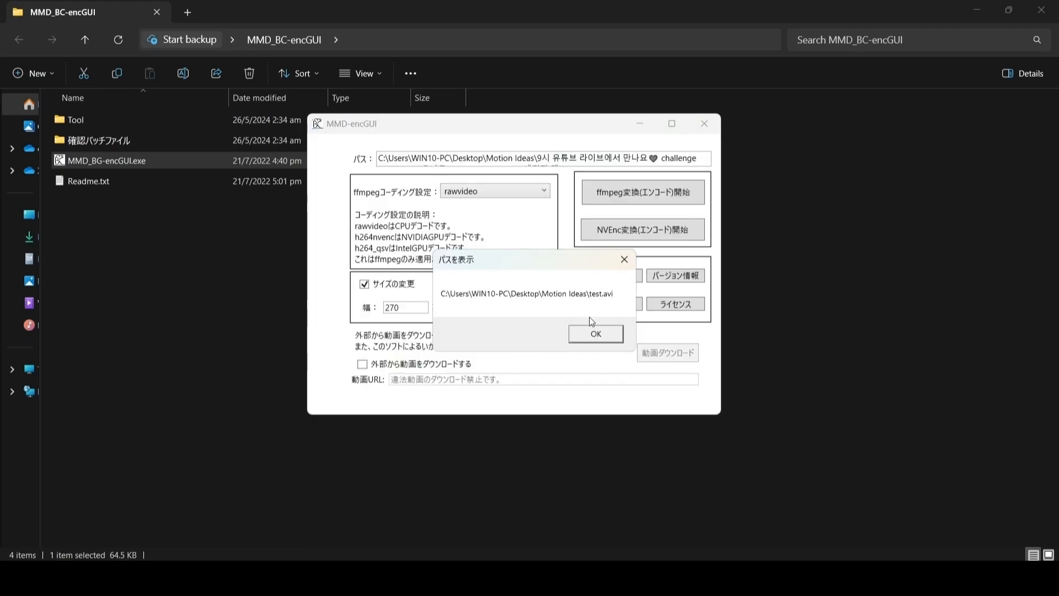
left_click(558, 334)
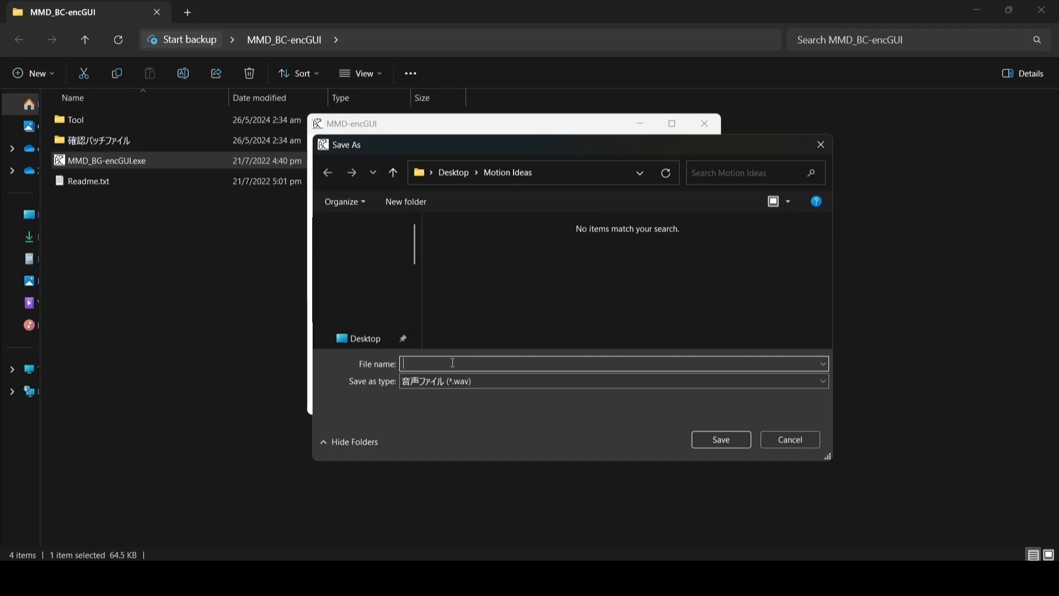
type("music")
left_click(734, 442)
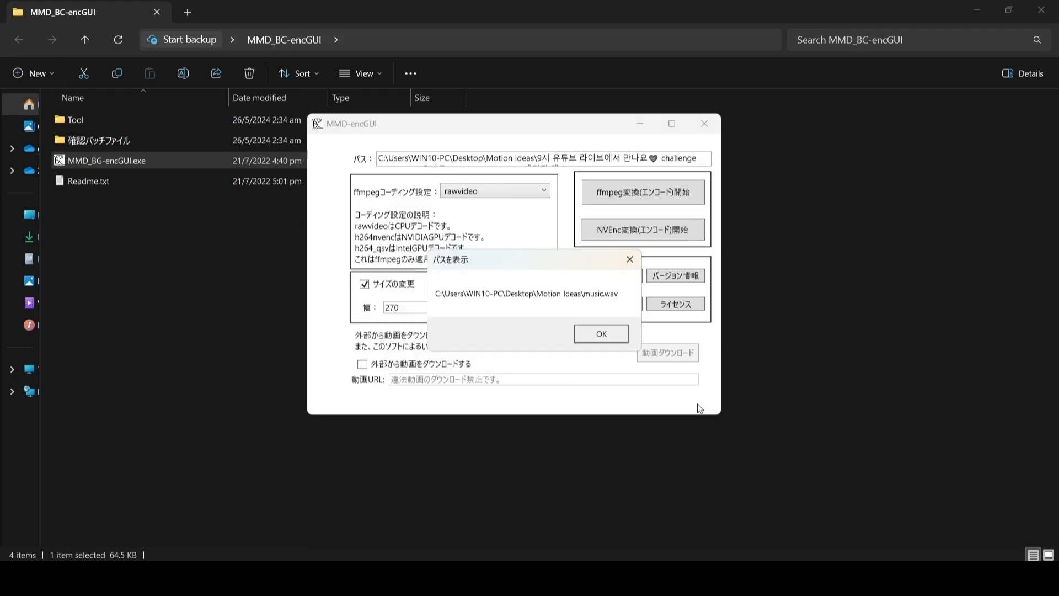
left_click(566, 347)
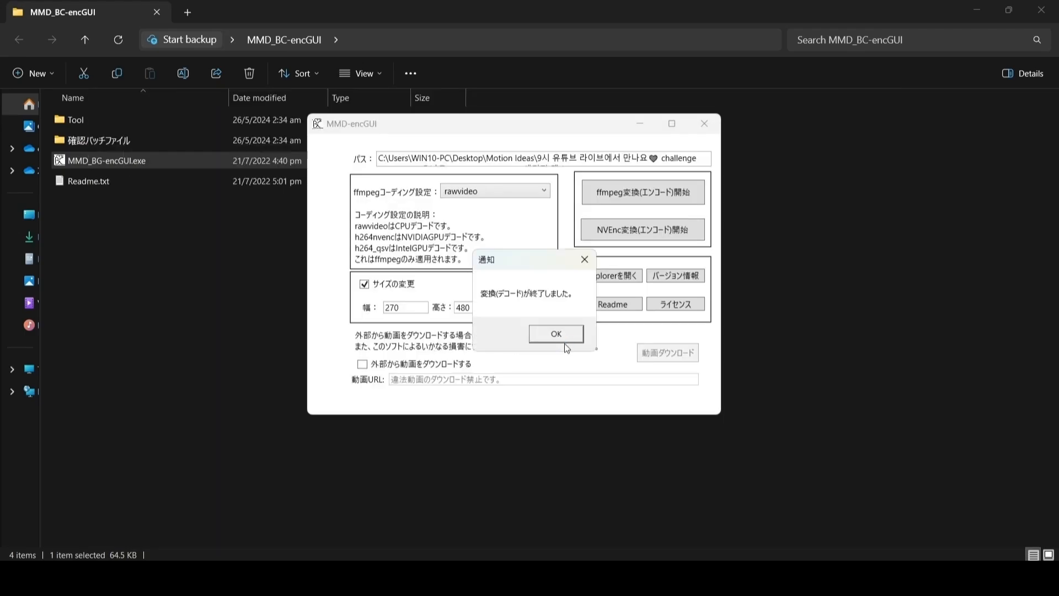
left_click(568, 337)
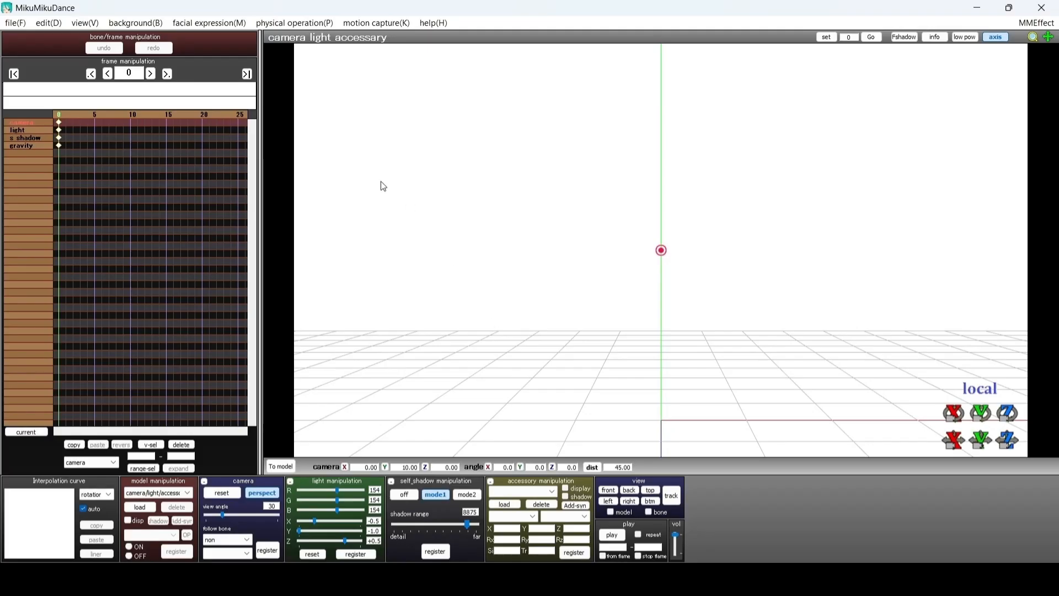
Load Desktop\Motion Ideas\test.avi as the background AVI file
left_click(136, 22)
left_click(197, 107)
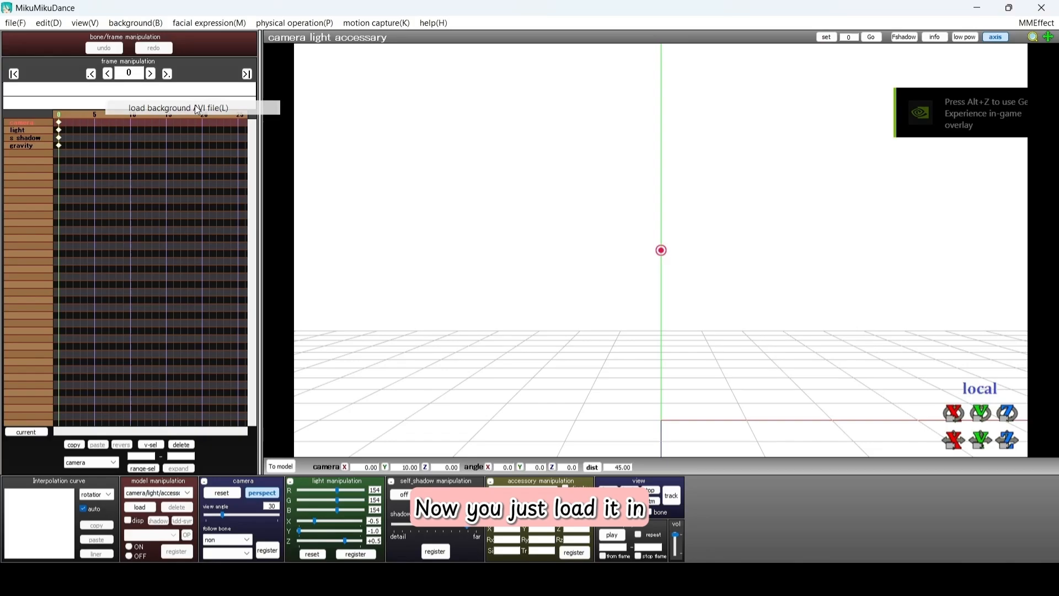
left_click(284, 251)
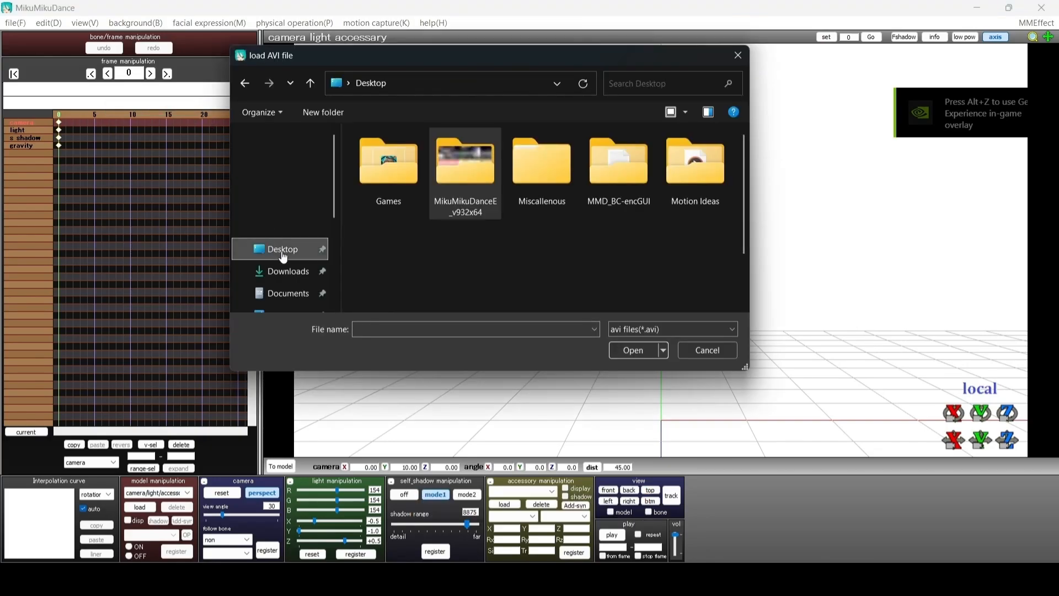
double_click(693, 172)
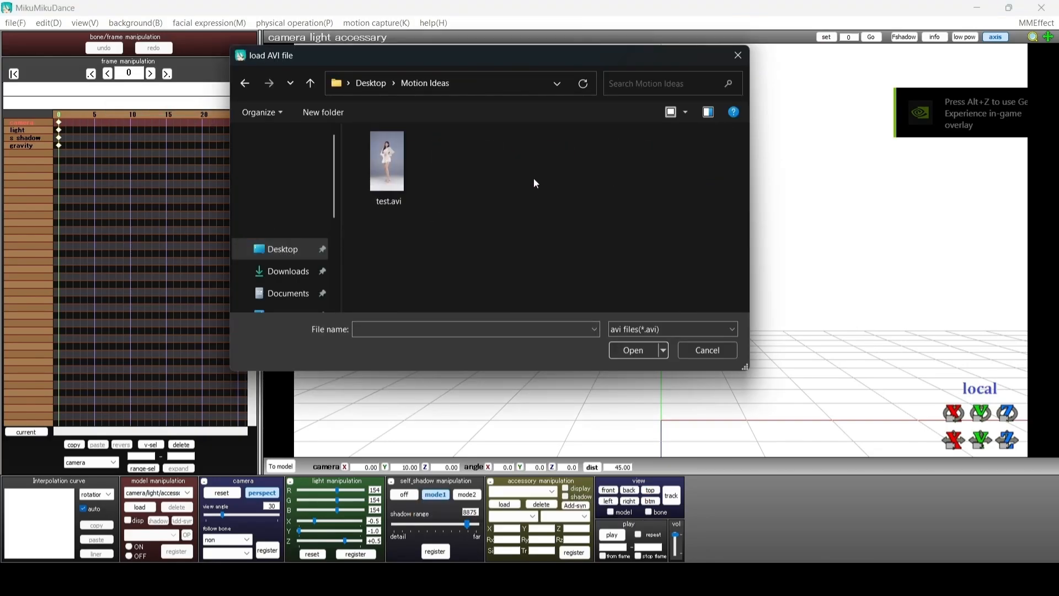
left_click(387, 161)
left_click(634, 352)
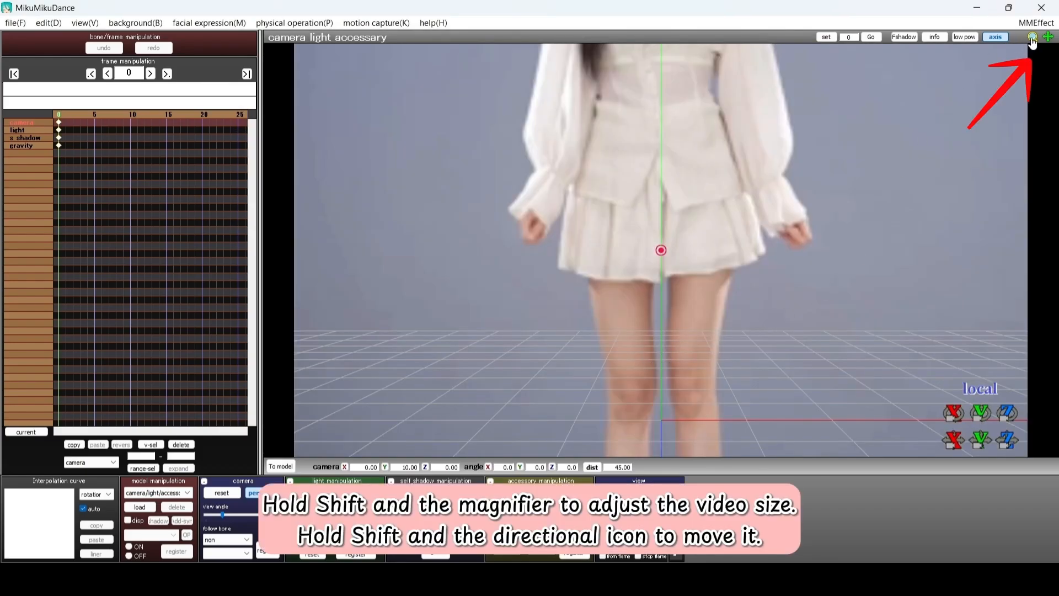
Resize and shift the background video into a portrait panel on a black backdrop
left_click_drag(1033, 36, 1033, 126, "shift")
left_click_drag(1049, 36, 1052, 112, "shift")
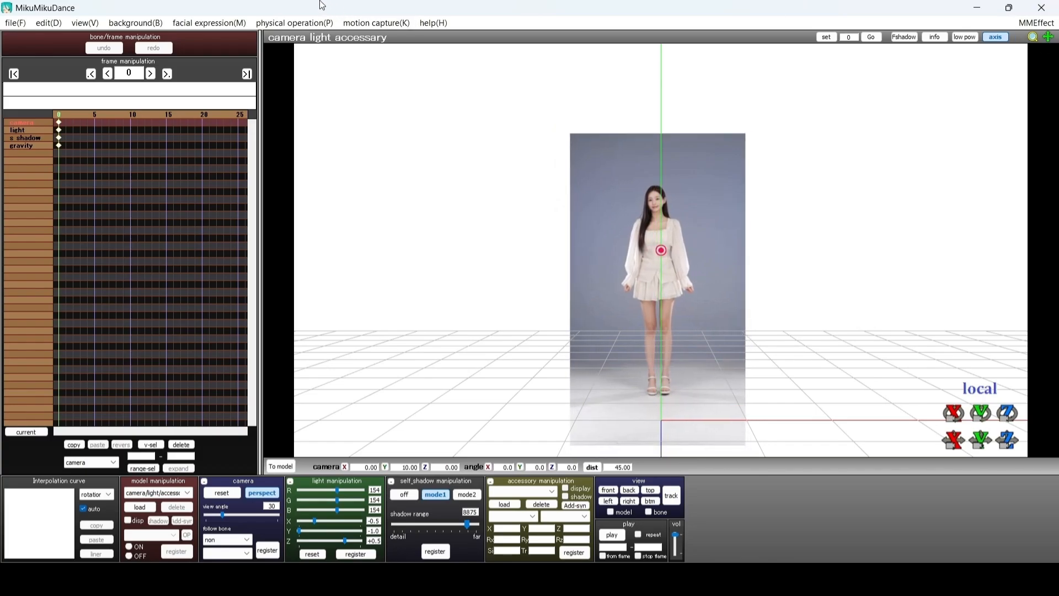
left_click(85, 23)
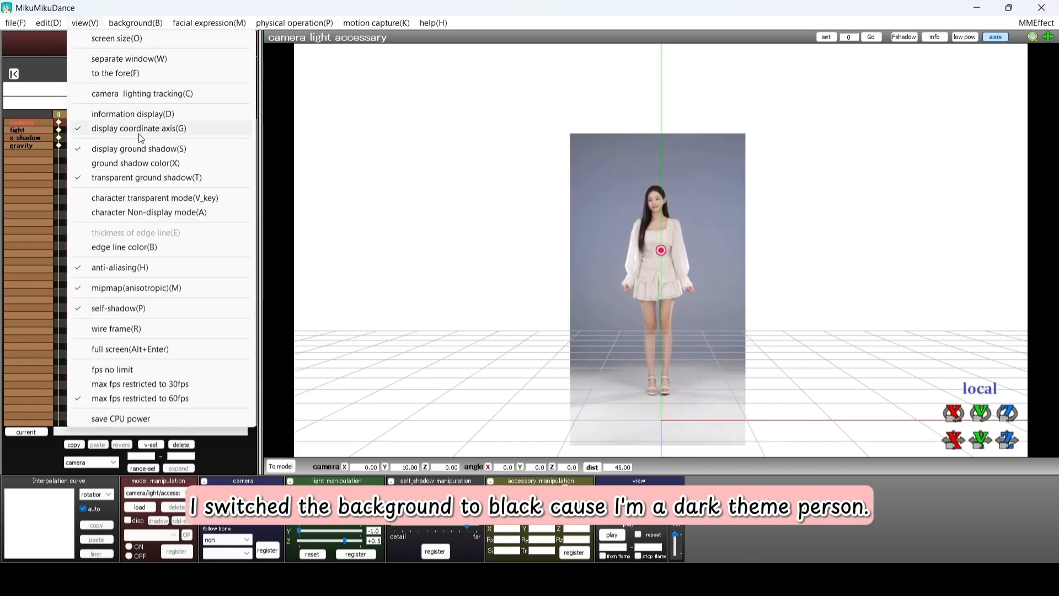
mouse_move(142, 23)
left_click(194, 86)
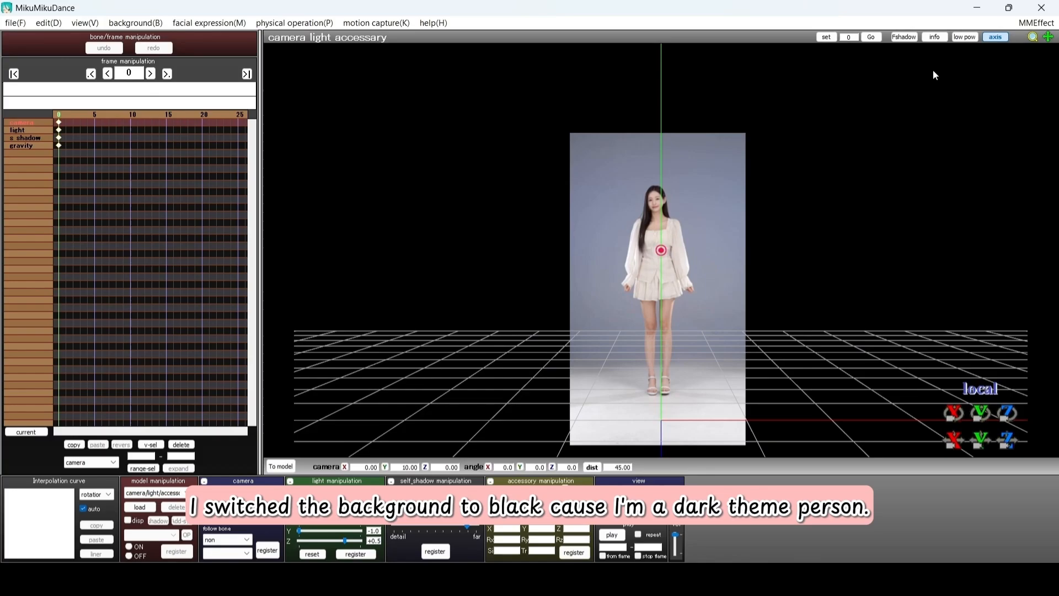
mouse_move(1034, 38)
left_mouse_down("shift")
mouse_move(1046, 51)
mouse_move(1039, 3)
mouse_move(1048, 2)
mouse_move(1058, 37)
mouse_move(1032, 39)
mouse_move(1045, 48)
left_mouse_up("shift")
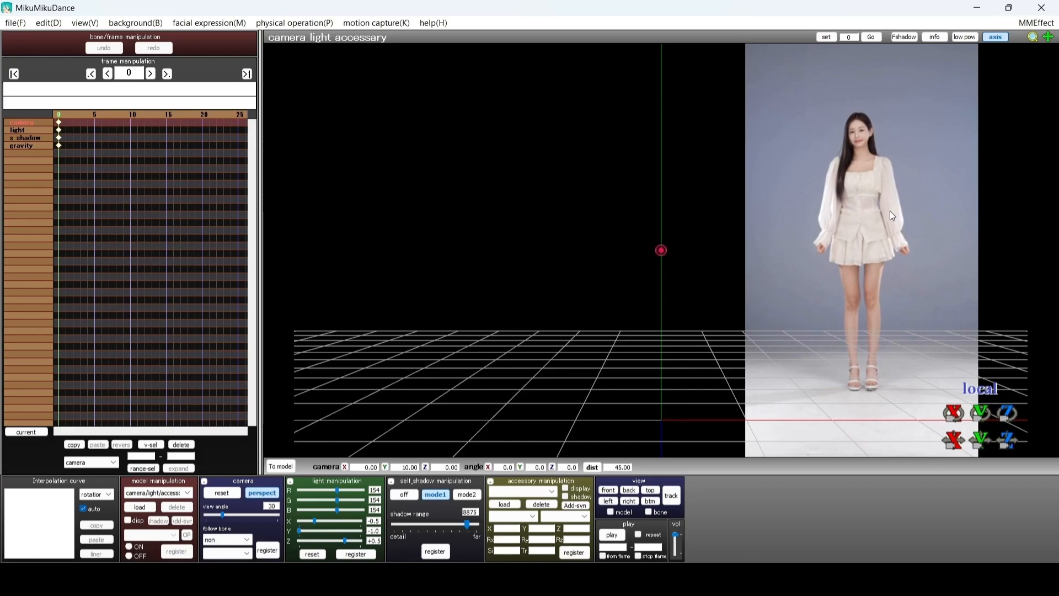
Load Desktop\Motion Ideas\music.wav as the WAV soundtrack
left_click(15, 22)
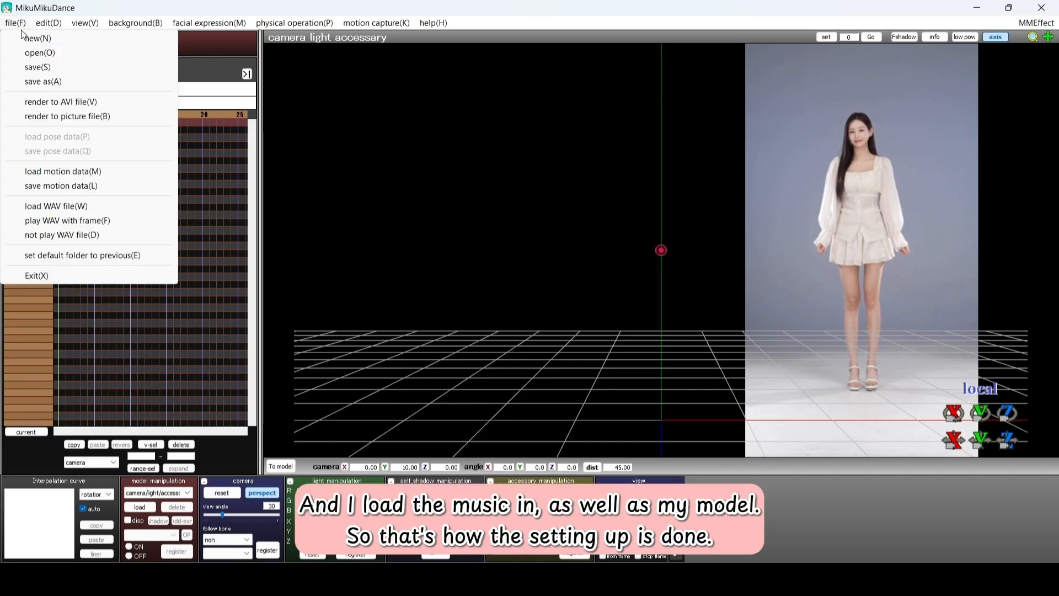
left_click(98, 210)
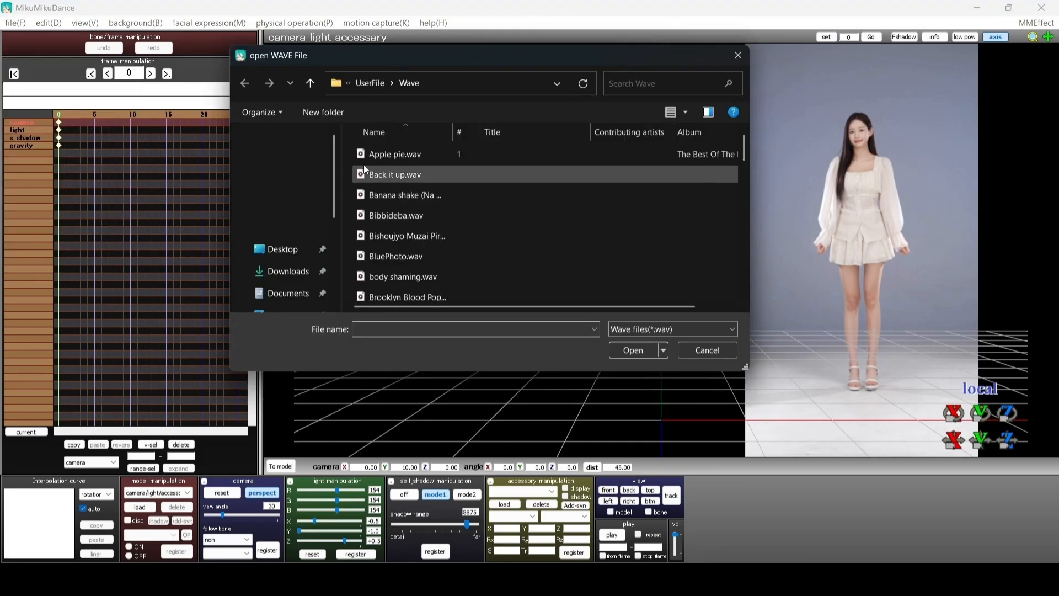
left_click(373, 82)
left_click(281, 249)
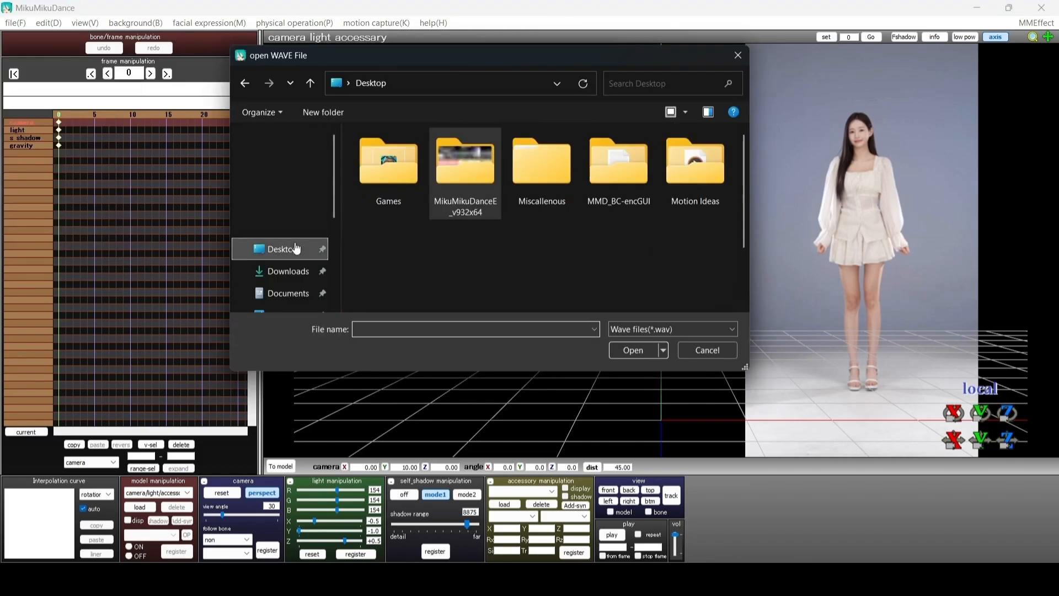
double_click(693, 172)
left_click(390, 154)
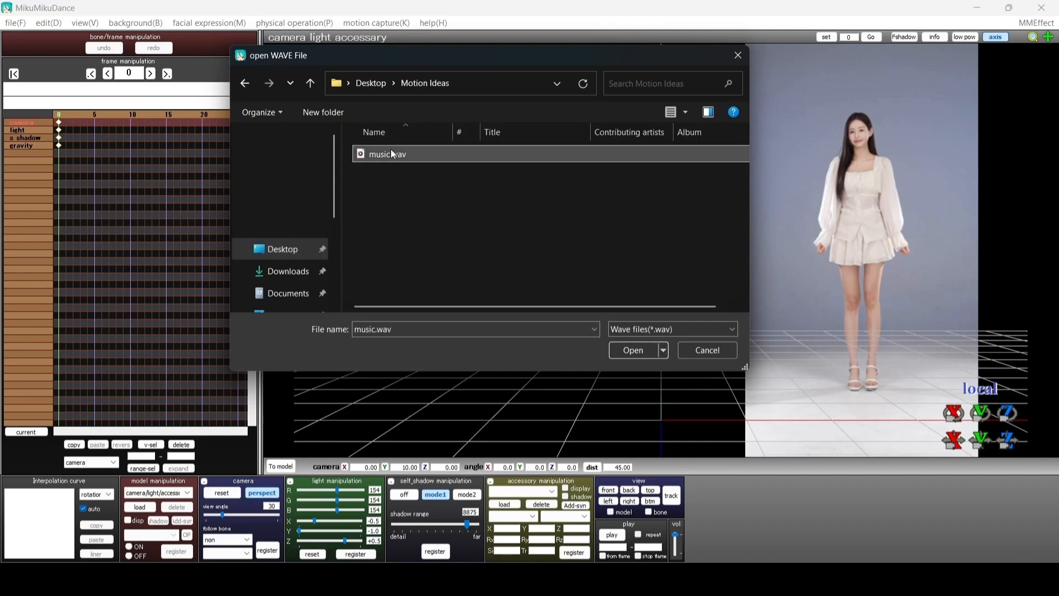
left_click(644, 350)
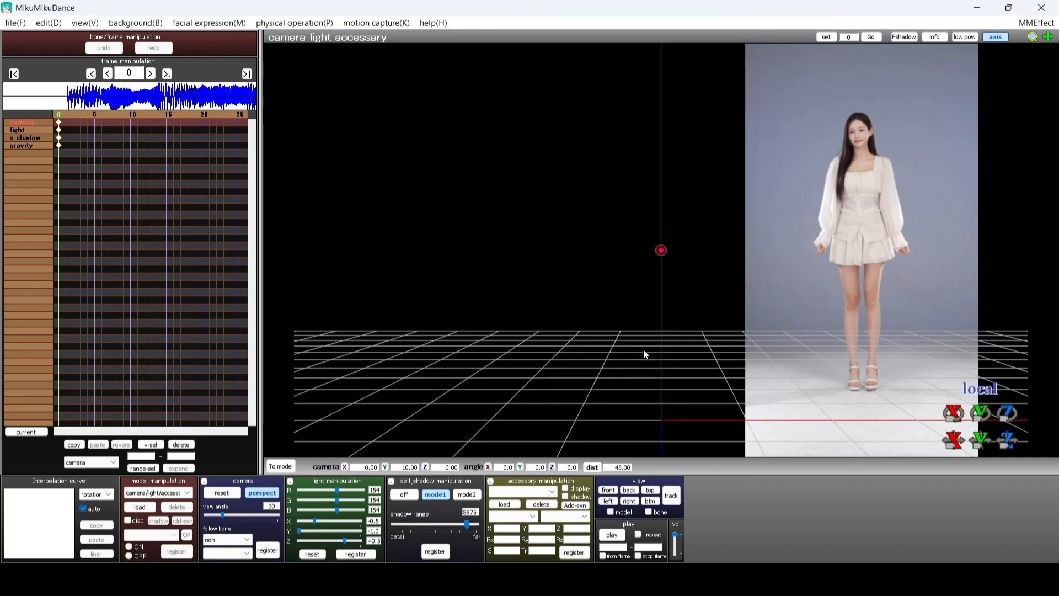
Load Ganyu_R18_v1.1.pmx from the Character Models folder into the scene
left_click(139, 508)
double_click(406, 159)
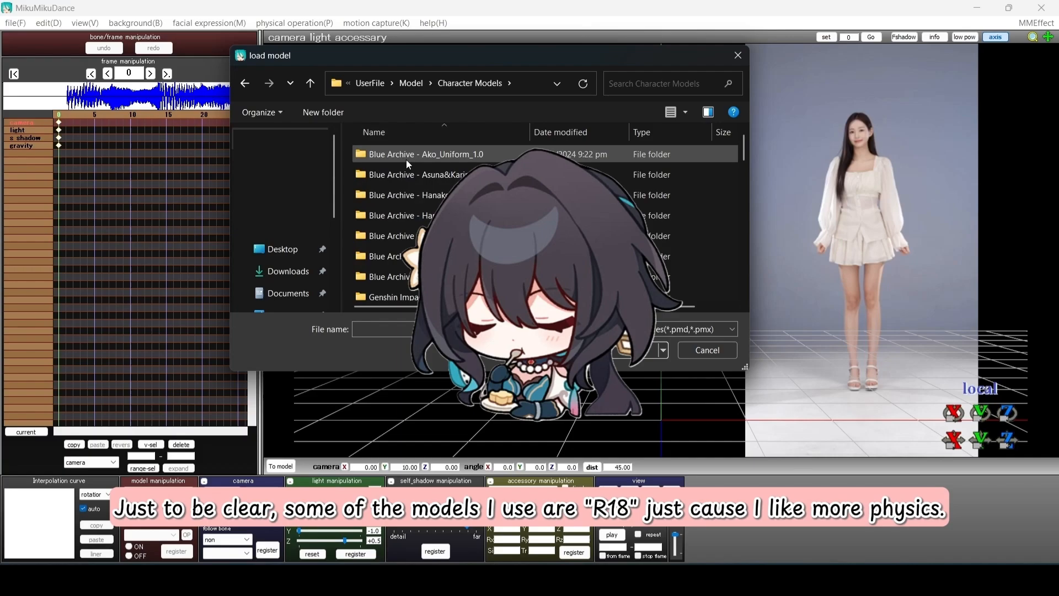
scroll(435, 209, "down", 3)
scroll(518, 210, "down", 2)
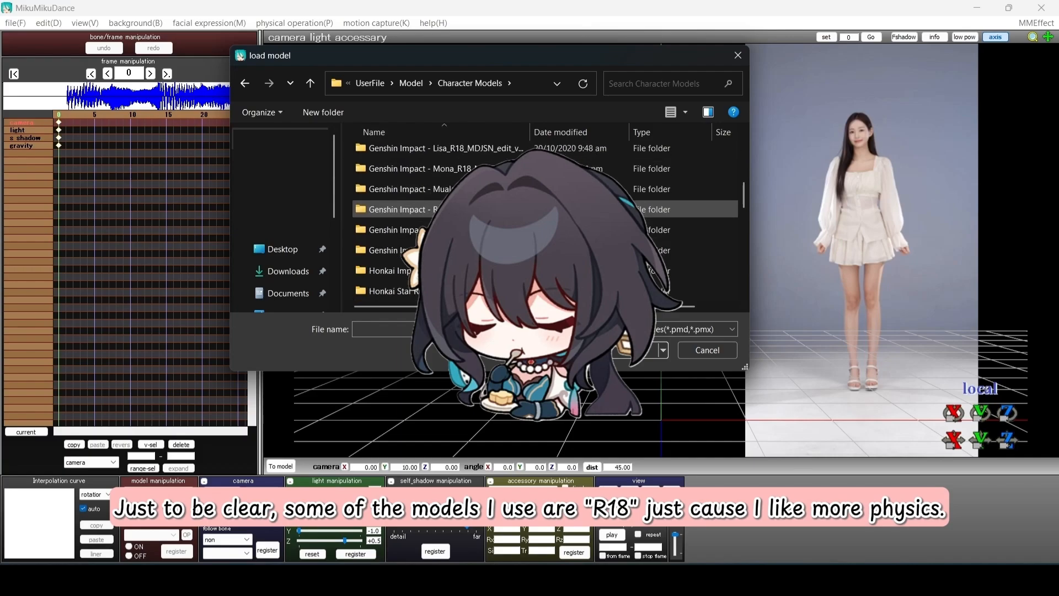
scroll(518, 209, "up", 1)
scroll(519, 174, "up", 1)
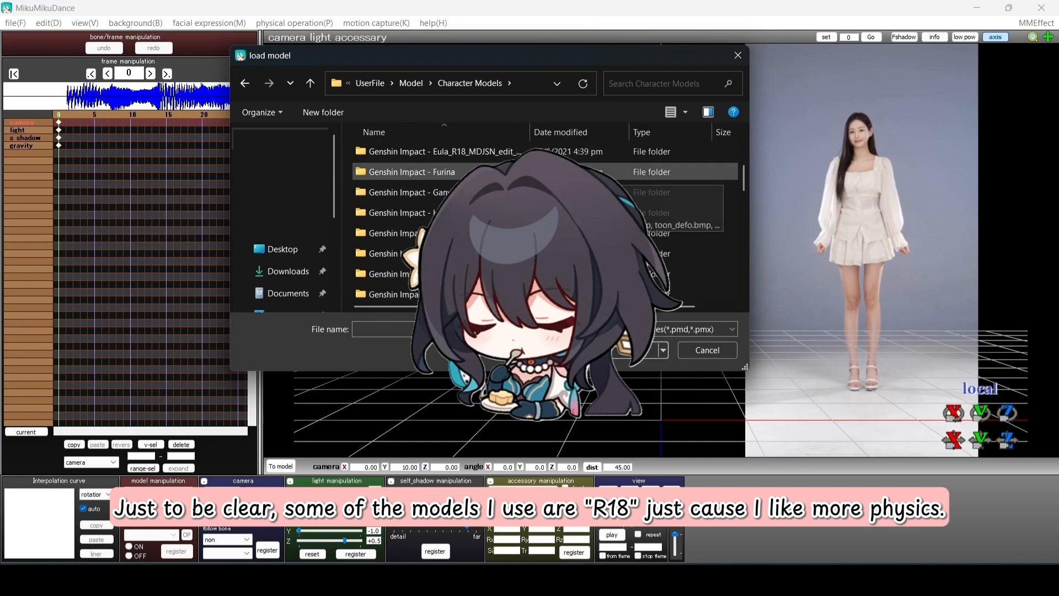
double_click(479, 192)
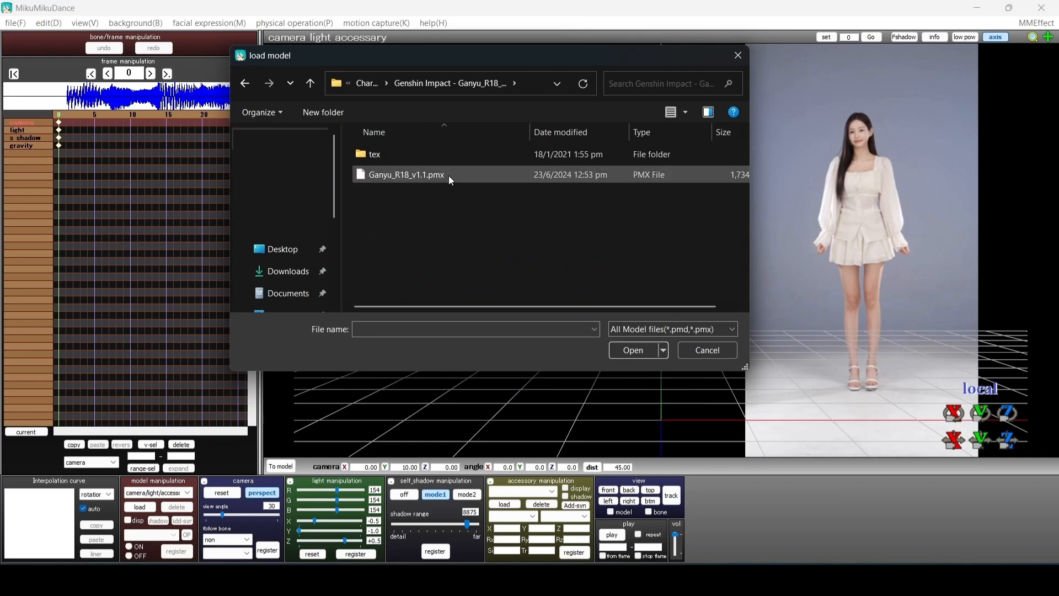
left_click(449, 174)
left_click(633, 350)
left_click(589, 496)
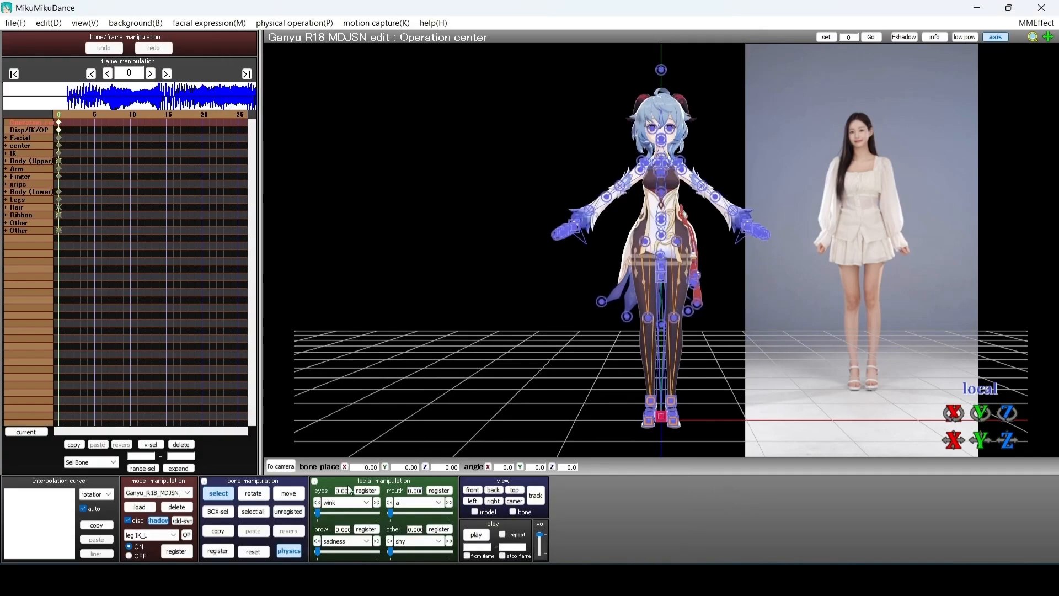
Hide bone markers, slide and enlarge the dance video behind Ganyu, then select arm_L
left_click(219, 493)
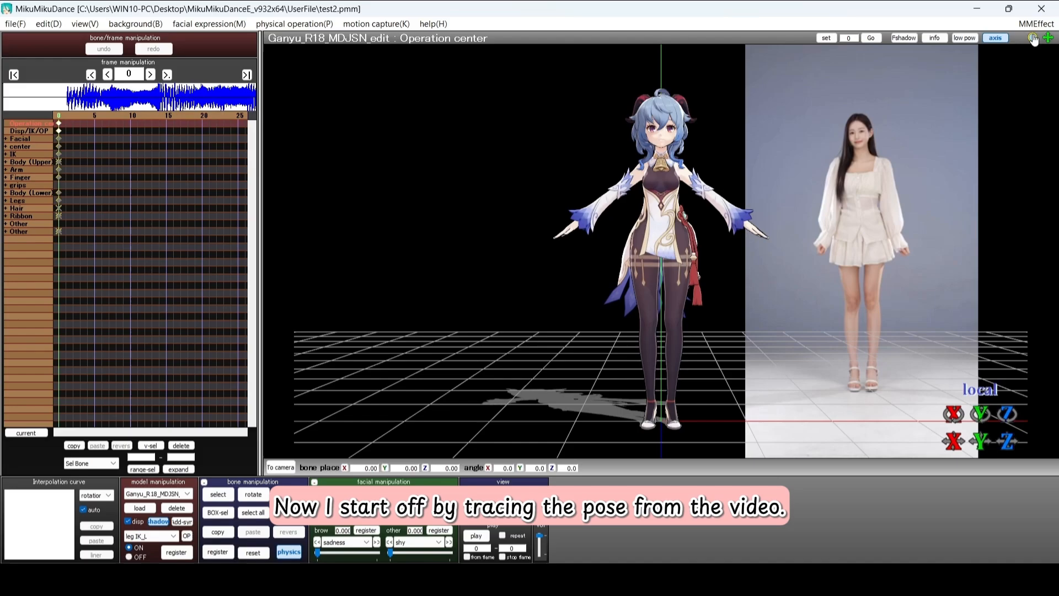
mouse_move(1042, 41)
left_mouse_down()
mouse_move(841, 41)
mouse_move(1036, 34)
mouse_move(1036, 24)
left_mouse_up()
left_click_drag(1048, 38, 1026, 38)
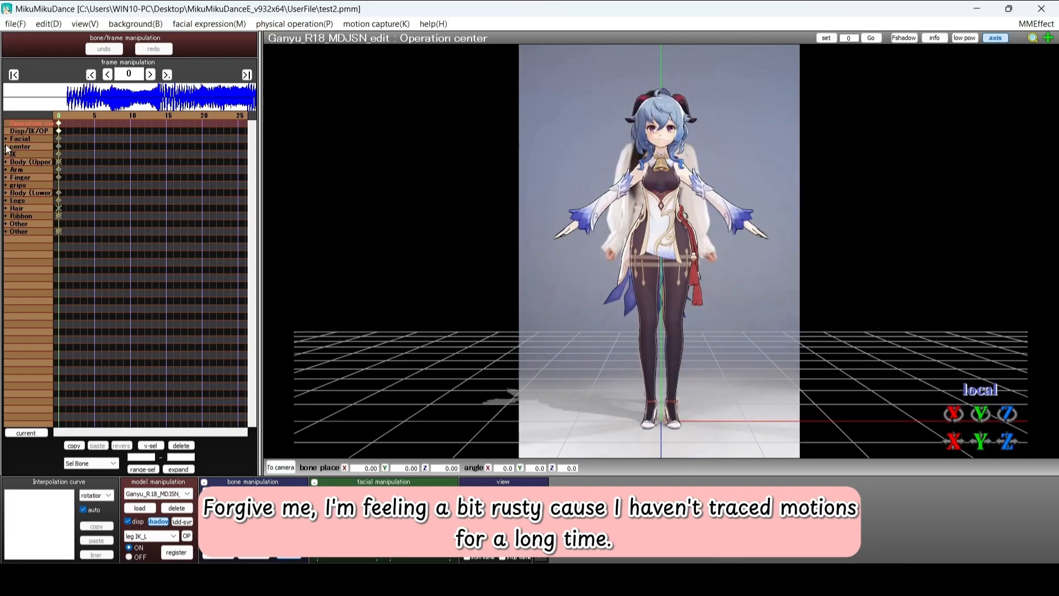
left_click(6, 170)
left_click(14, 176)
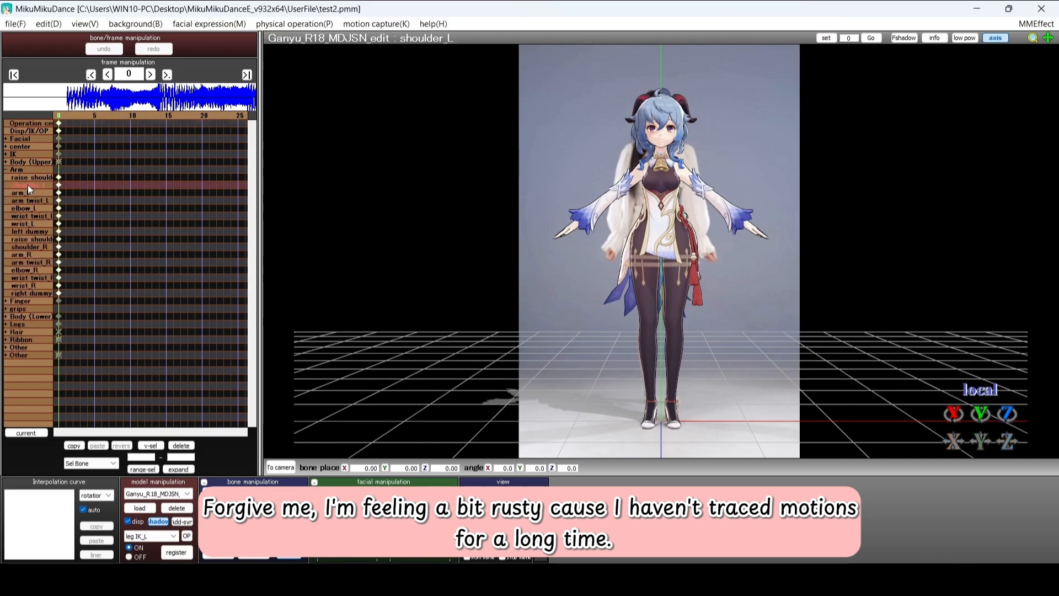
left_click(24, 193)
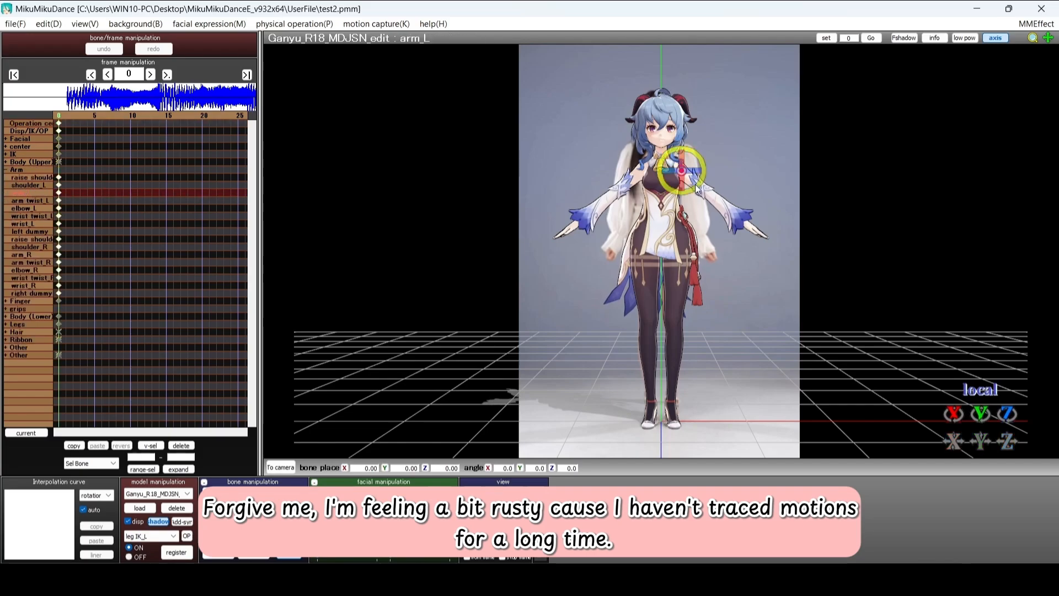
Rotate arm_L down to her side, register and copy it, then check the left-arm bones
left_click_drag(700, 188, 688, 194)
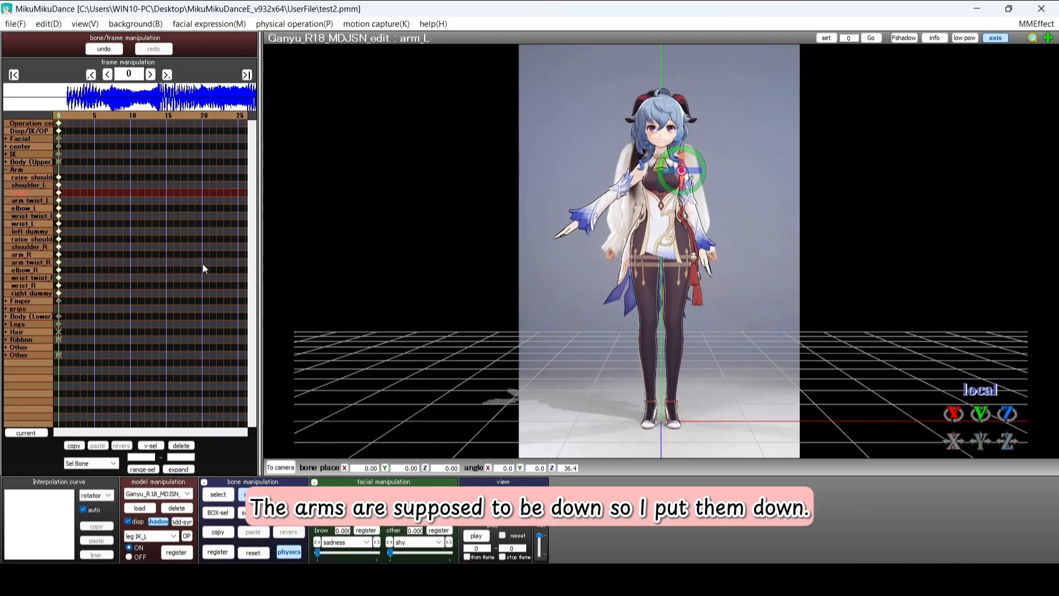
left_click(221, 552)
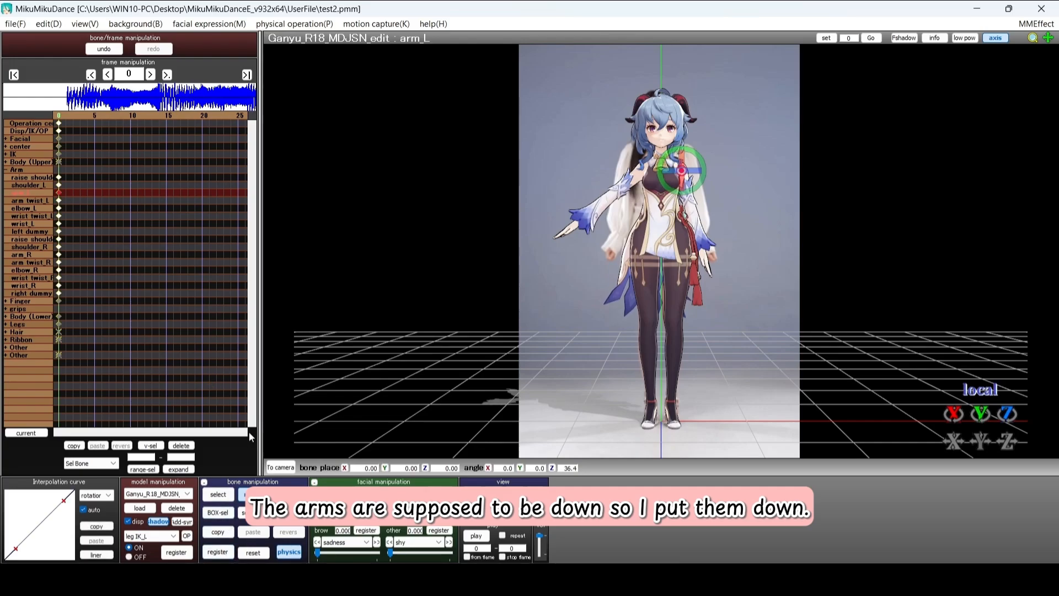
left_click(221, 532)
left_click(30, 207)
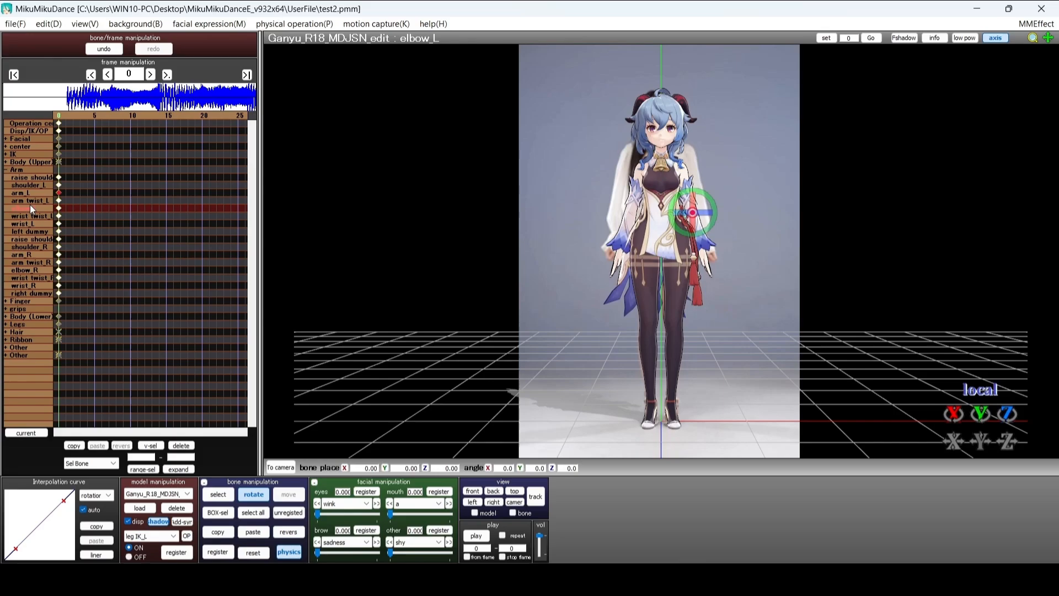
left_click(32, 216)
left_click(35, 222)
left_click(29, 185)
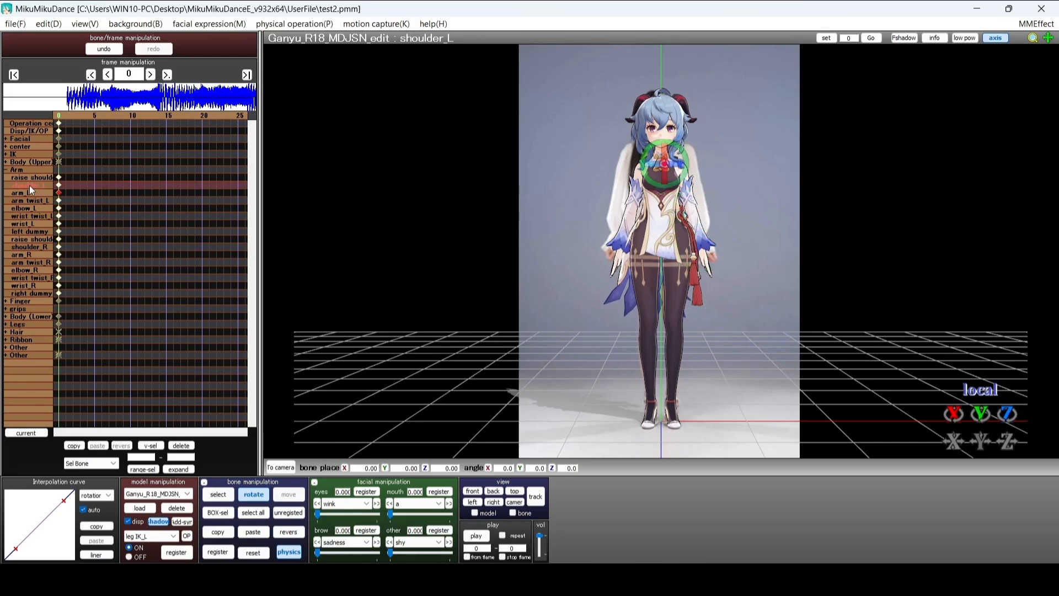
Apply the Hand Poses\fist_B.vpd pose data to the model
left_click(16, 24)
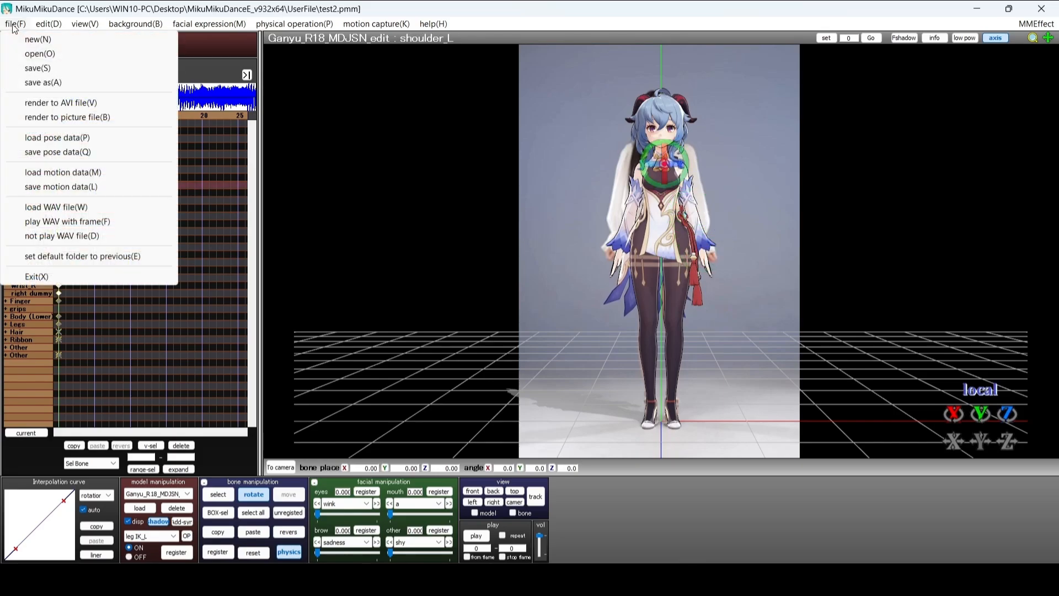
left_click(63, 137)
double_click(423, 174)
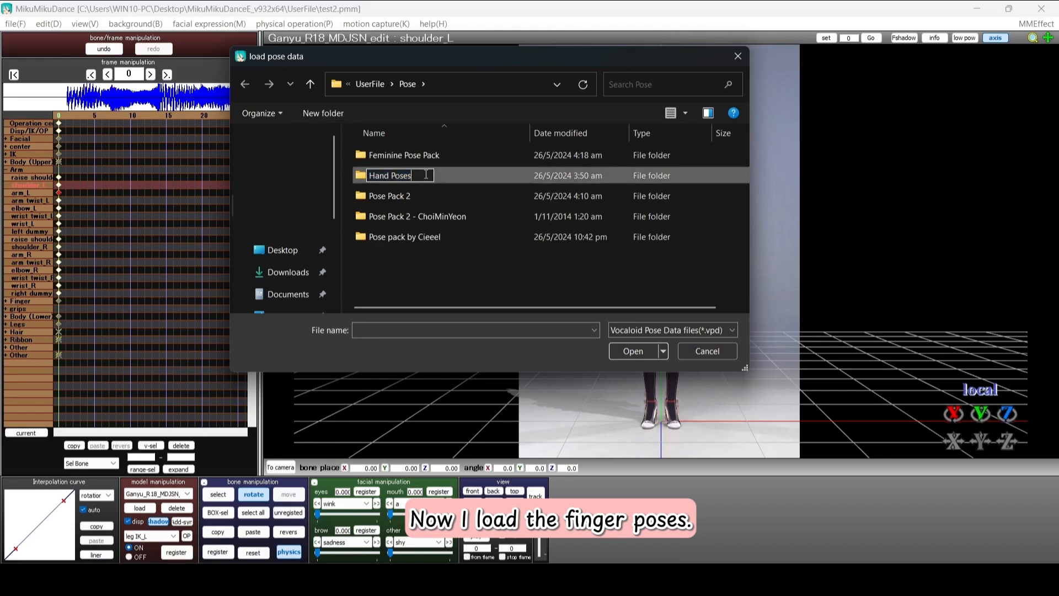
scroll(442, 187, "down", 2)
scroll(441, 186, "down", 2)
left_click(418, 234)
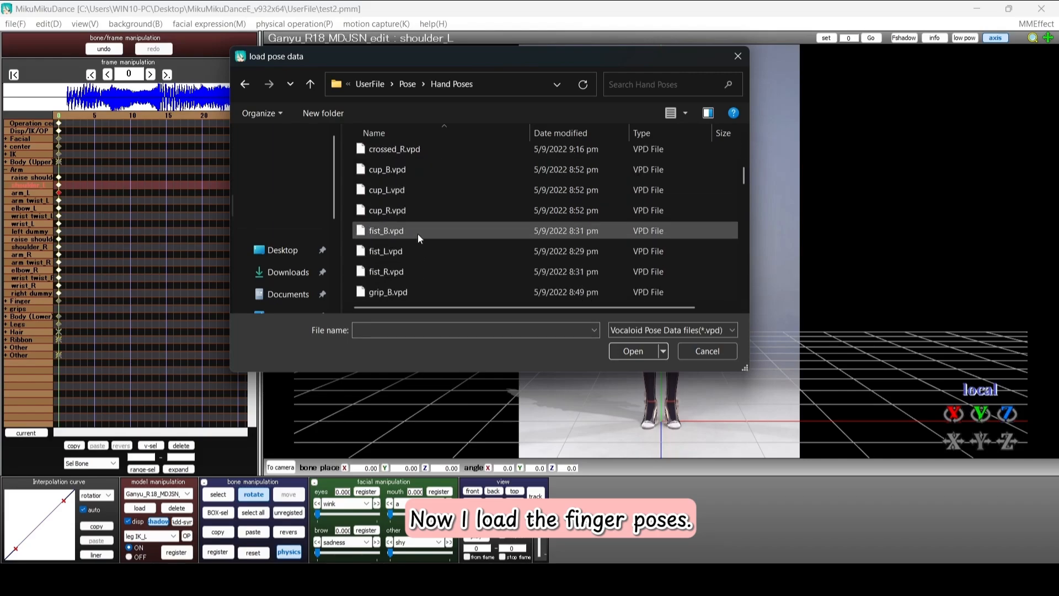
left_click(634, 352)
left_click(218, 494)
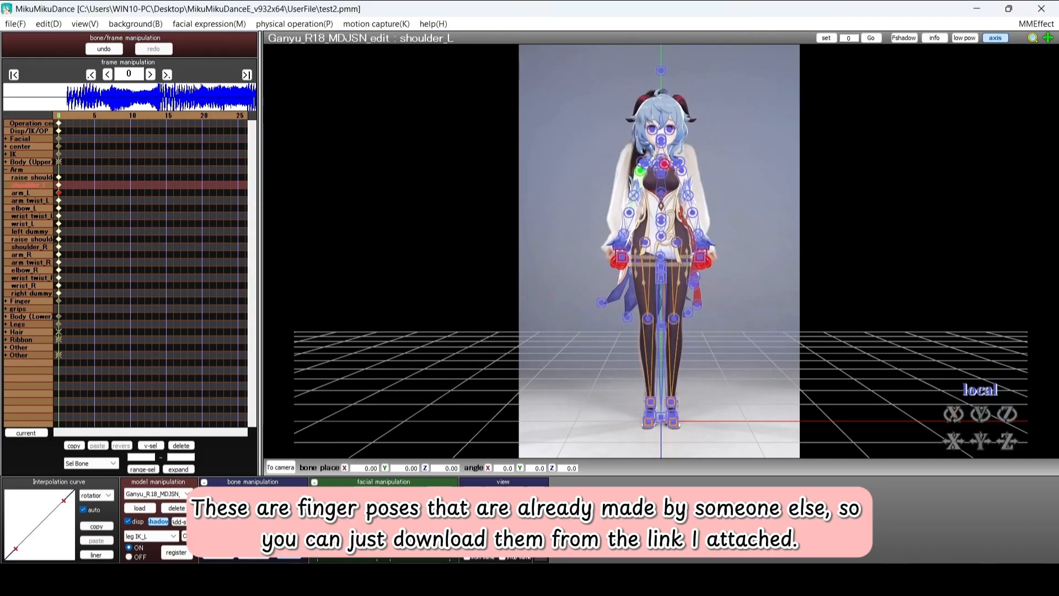
left_click(285, 436)
left_click(218, 494)
Rotate leg_R closer to vertical and check the lower body bone
mouse_move(780, 289)
middle_mouse_down()
mouse_move(771, 286)
mouse_move(780, 289)
middle_mouse_up()
left_click(641, 173)
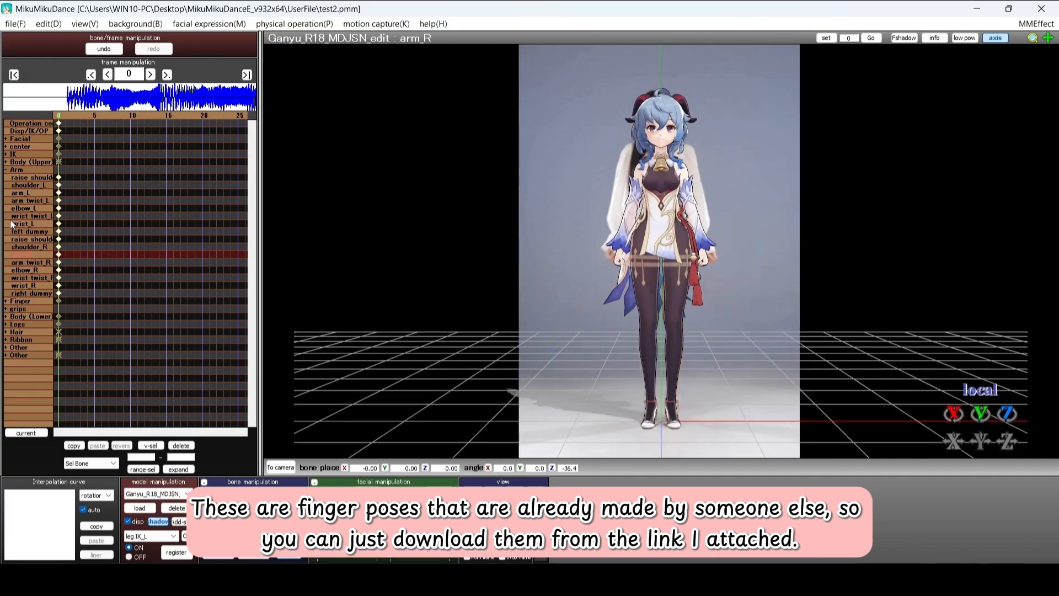
left_click(677, 242)
left_click(645, 243)
left_click_drag(649, 278, 659, 258)
mouse_move(594, 319)
middle_mouse_down()
mouse_move(606, 322)
mouse_move(594, 318)
middle_mouse_up()
left_click(6, 201)
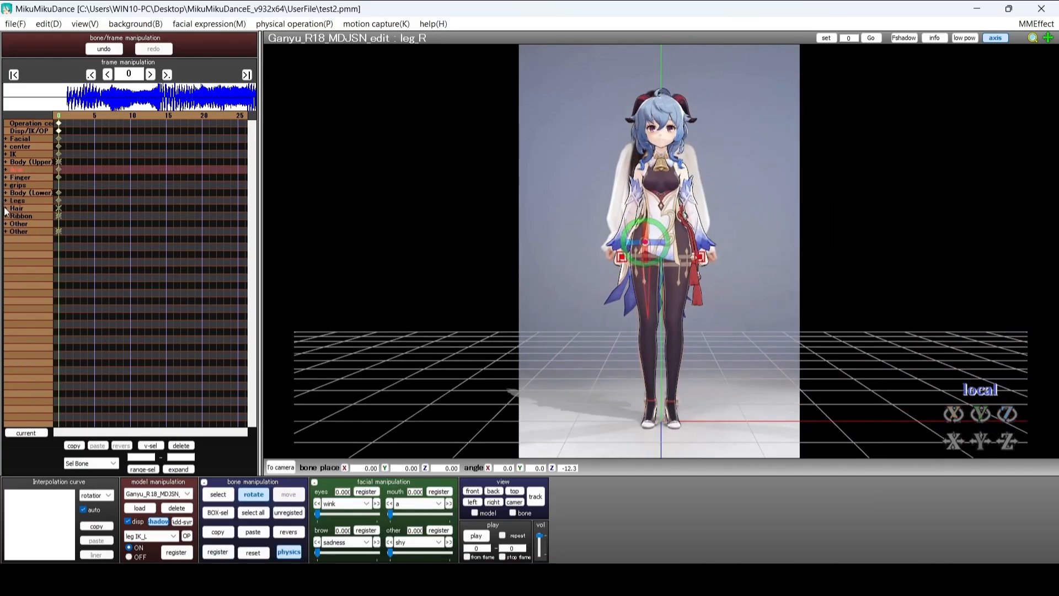
left_click(6, 193)
left_click(28, 201)
left_click(257, 495)
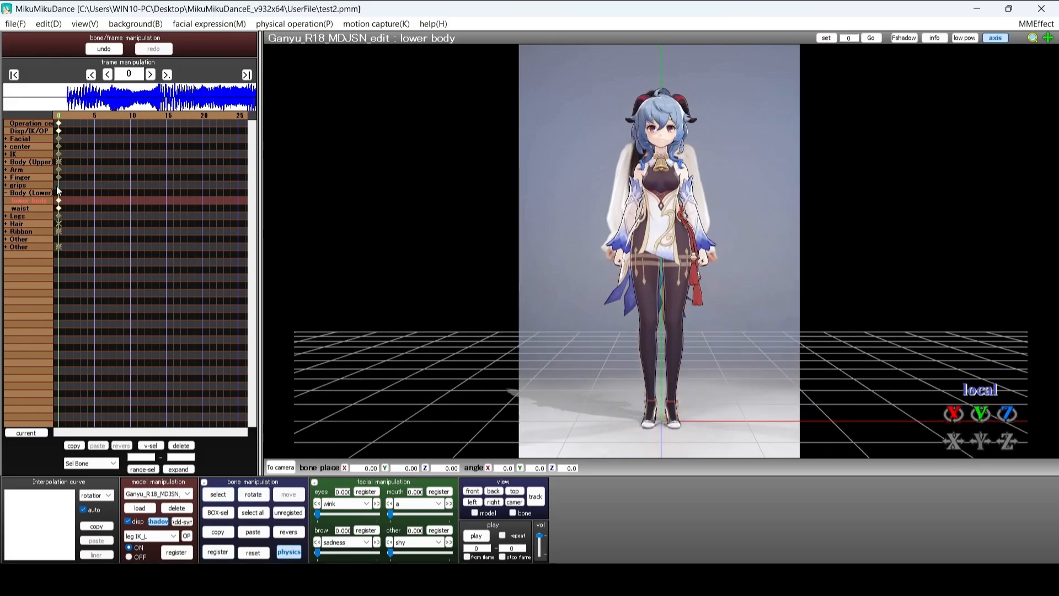
left_click(6, 193)
Select both shoulder bones and shift them slightly to match the dancer
left_click(6, 162)
left_click(7, 162)
left_click(6, 170)
left_click(28, 178)
left_click(27, 239)
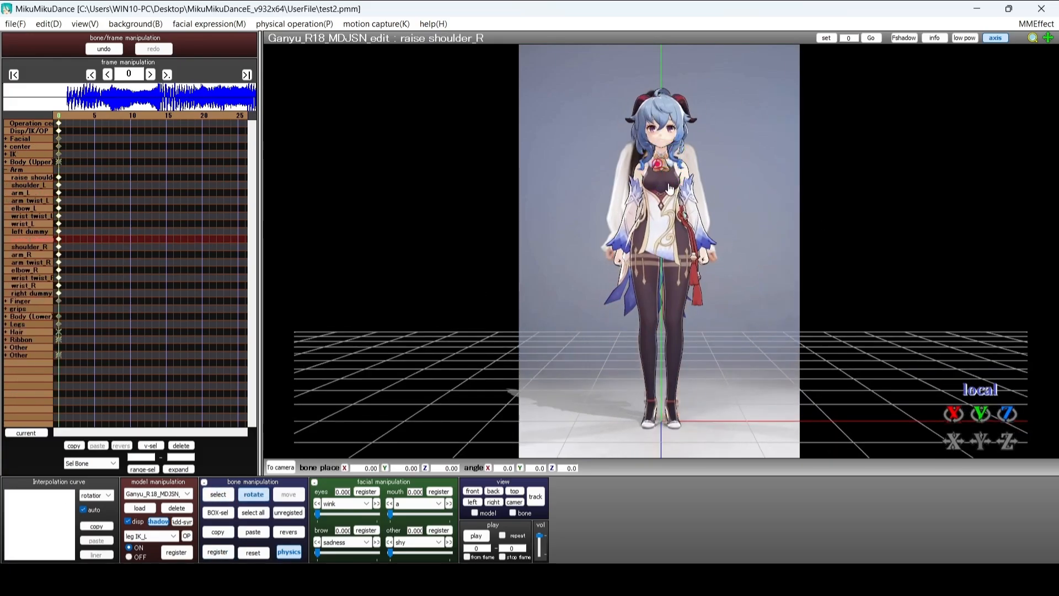
left_click_drag(1008, 414, 1007, 408)
left_click(289, 512)
left_click(28, 193)
left_click(7, 170)
Tilt Ganyu's head slightly using the neck and head bones
left_click(6, 162)
left_click(19, 232)
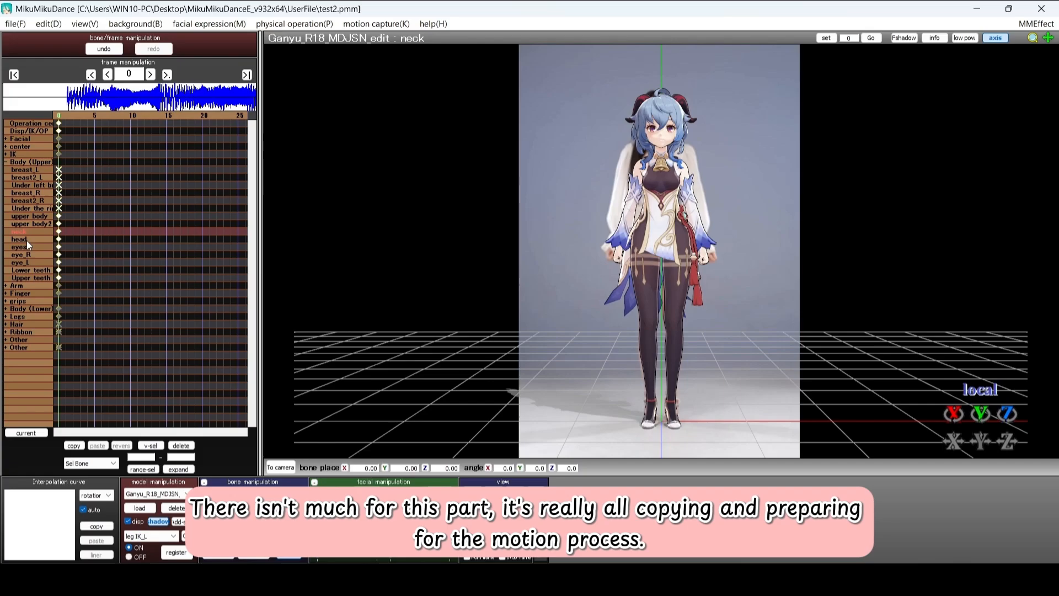
left_click(19, 240)
left_click_drag(668, 157, 664, 145)
mouse_move(590, 364)
middle_mouse_down()
mouse_move(730, 365)
mouse_move(590, 364)
middle_mouse_up()
left_click(289, 513)
Zoom in on the face, turn the eye gaze, and register an eye keyframe
left_click(18, 247)
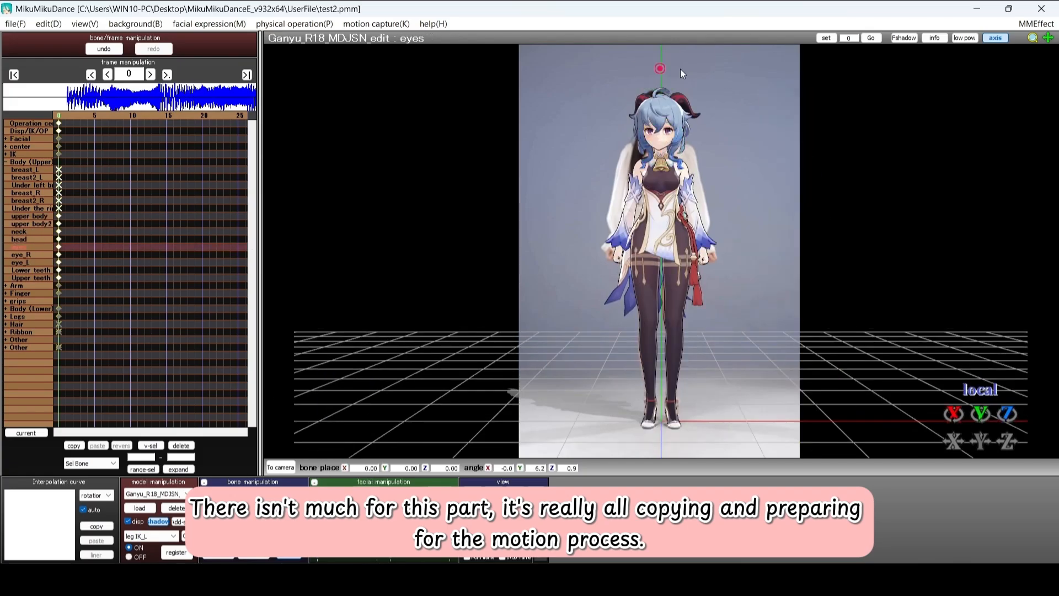
left_click(21, 255)
scroll(154, 302, "up", 4)
middle_click_drag(220, 325, 218, 444)
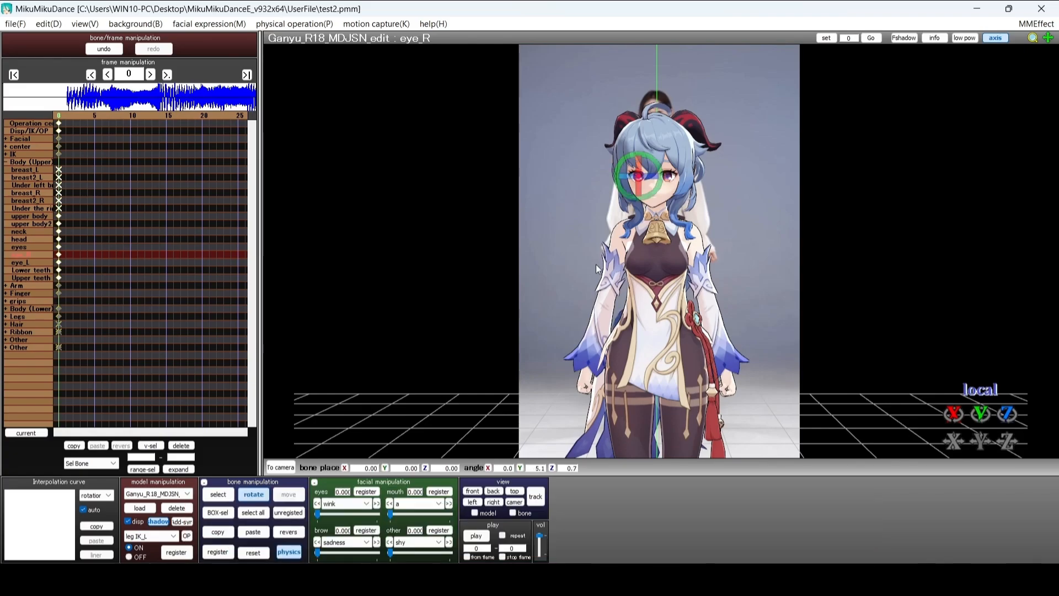
left_click(21, 262)
left_click_drag(640, 178, 682, 178)
left_click(21, 255)
left_click(254, 494)
left_click(289, 512)
left_click(217, 552)
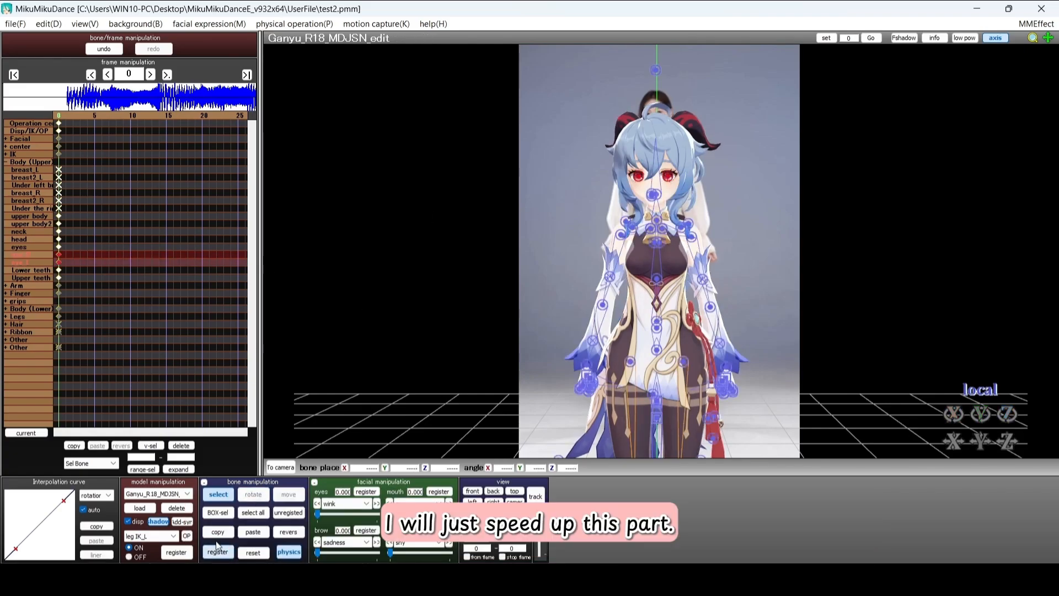
Set the mouth morph to grin, then switch to grin2 and raise its strength
left_click(439, 503)
left_click(419, 440)
left_click_drag(390, 515, 450, 514)
left_click(442, 492)
middle_click_drag(582, 308, 586, 295)
left_click(439, 503)
left_click(419, 449)
left_click_drag(390, 514, 441, 514)
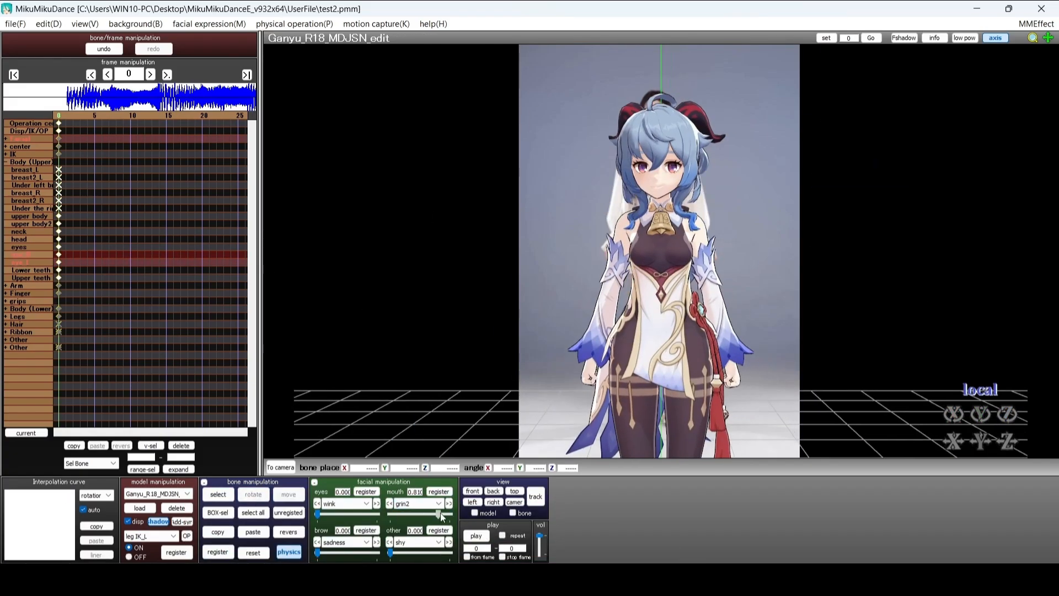
left_click(218, 494)
left_click(218, 512)
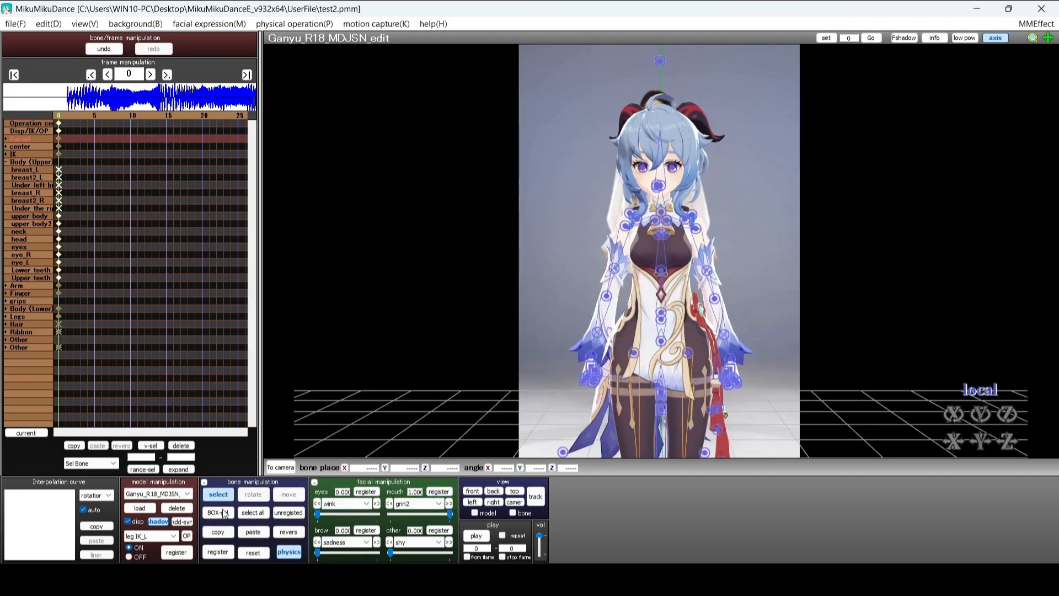
Apply a tiny amount of the surprise eye expression
left_click(439, 503)
left_click(370, 503)
left_click(368, 504)
left_click(346, 445)
left_click_drag(317, 515, 318, 517)
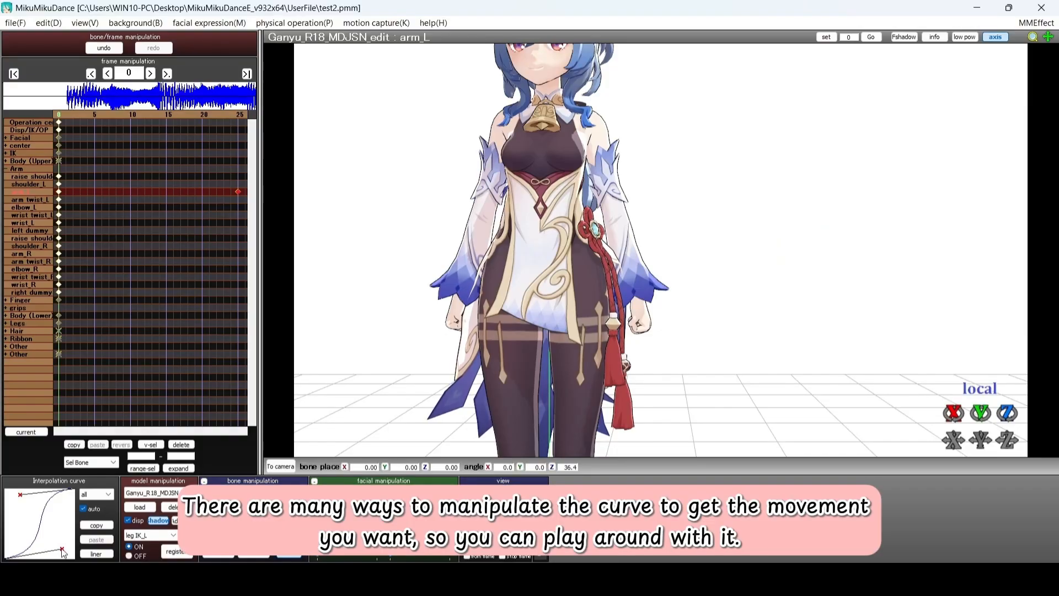
Drag the arm_L interpolation start and end handles into an S-shaped ease, replaying the arm raise after each adjustment
left_click(484, 533)
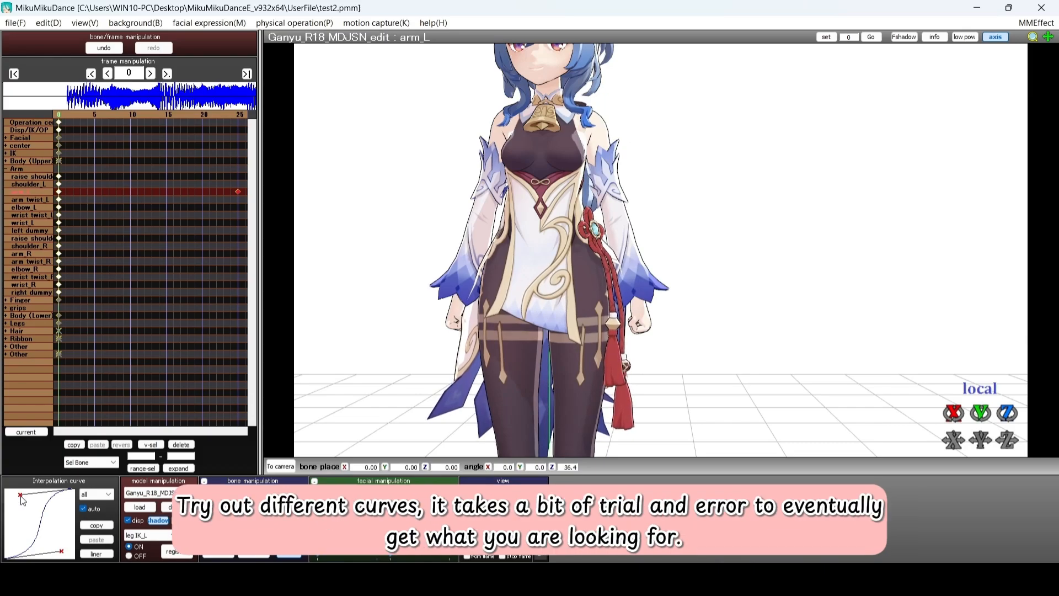
left_click_drag(64, 553, 68, 553)
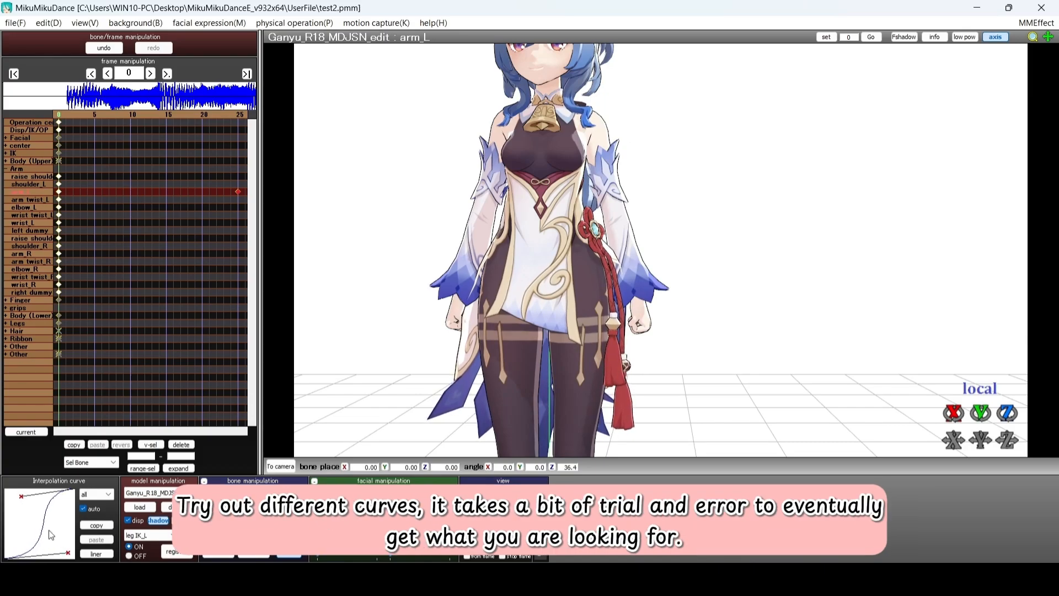
left_click_drag(22, 497, 11, 493)
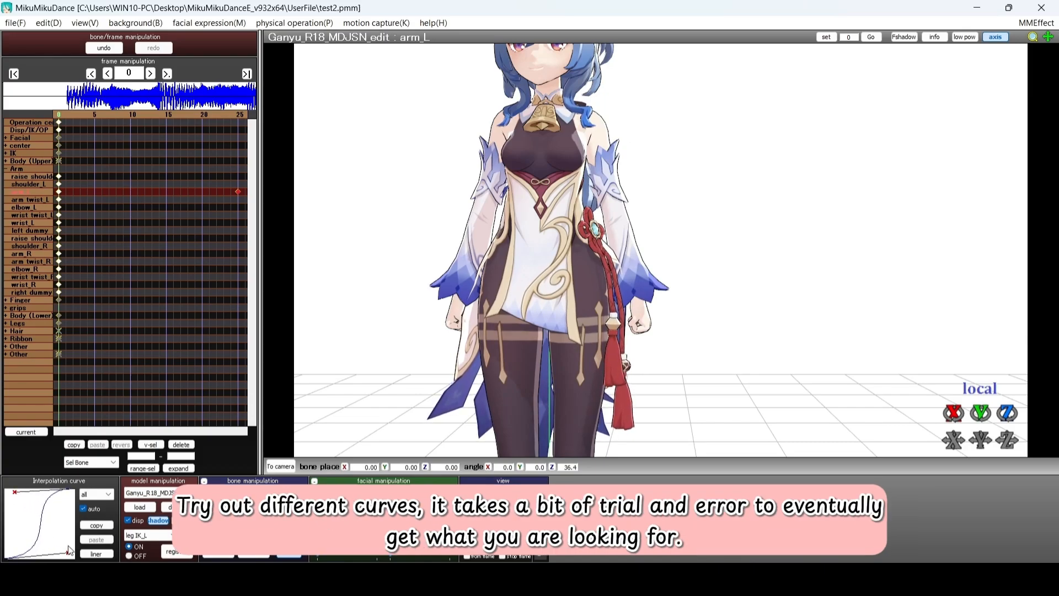
left_click(477, 535)
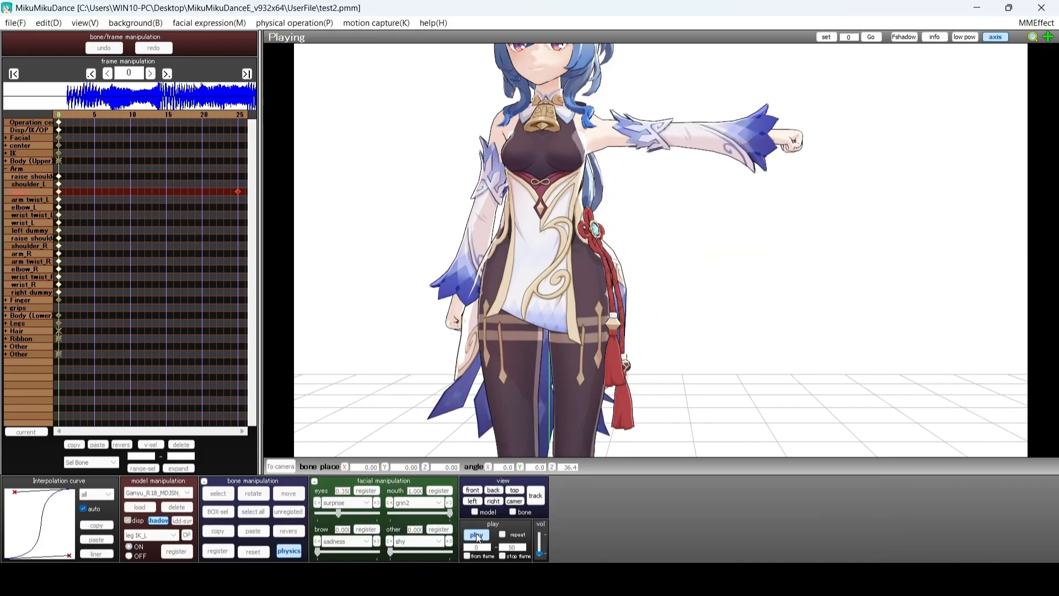
left_click(478, 537)
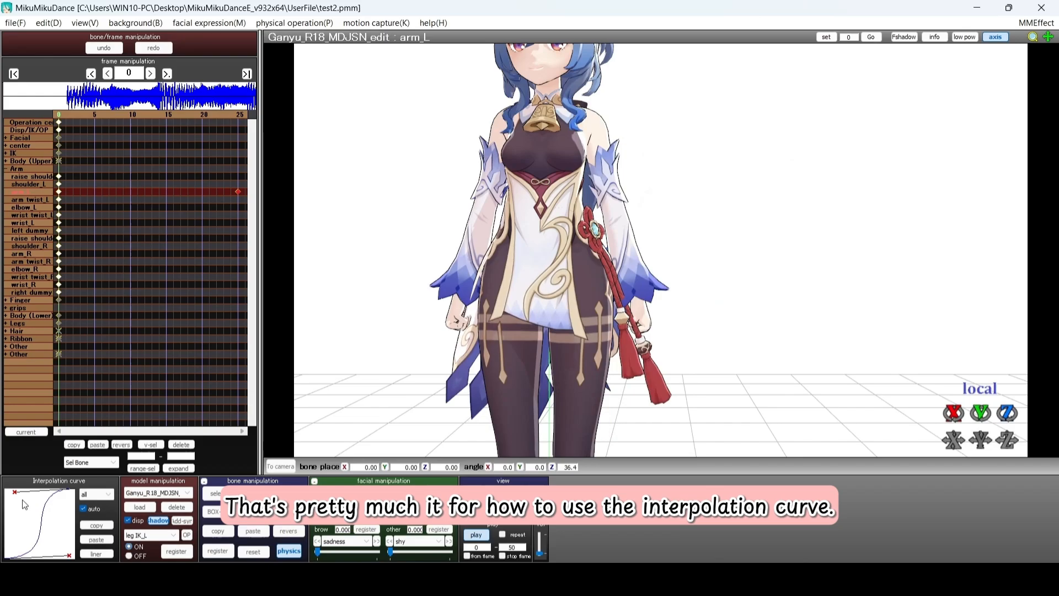
left_click_drag(15, 493, 44, 492)
left_click_drag(71, 554, 57, 557)
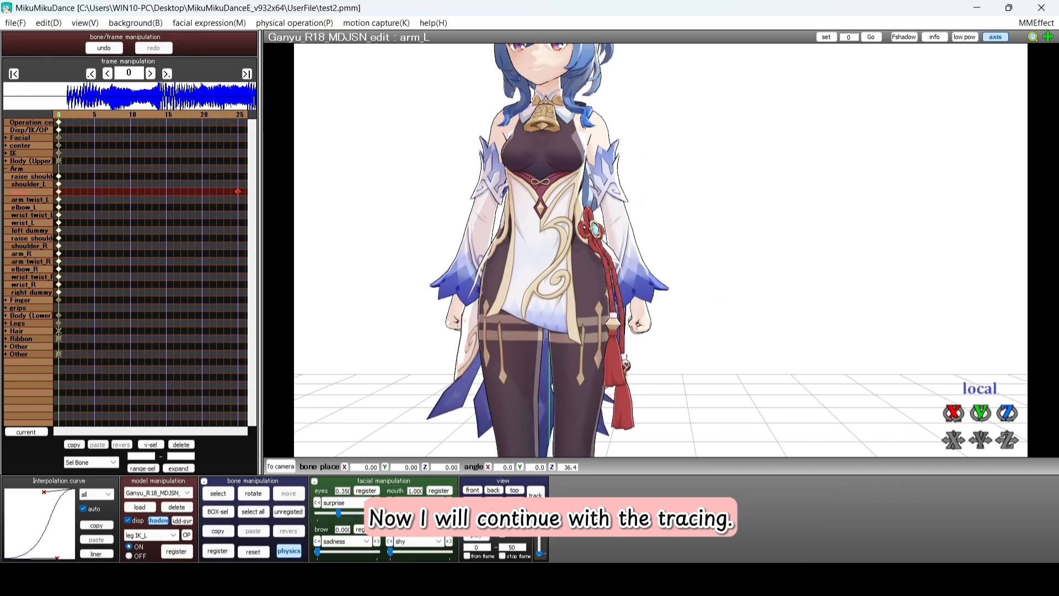
left_click(478, 536)
At frame 17, set the center bone's Y position to -0.30 and register the key
left_click(480, 536)
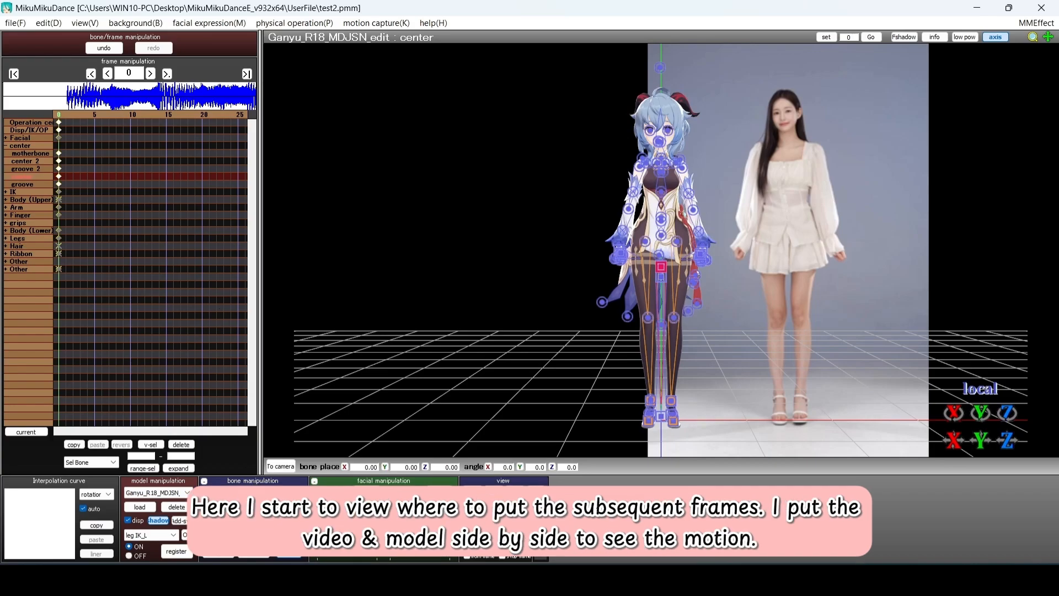
left_click(486, 531)
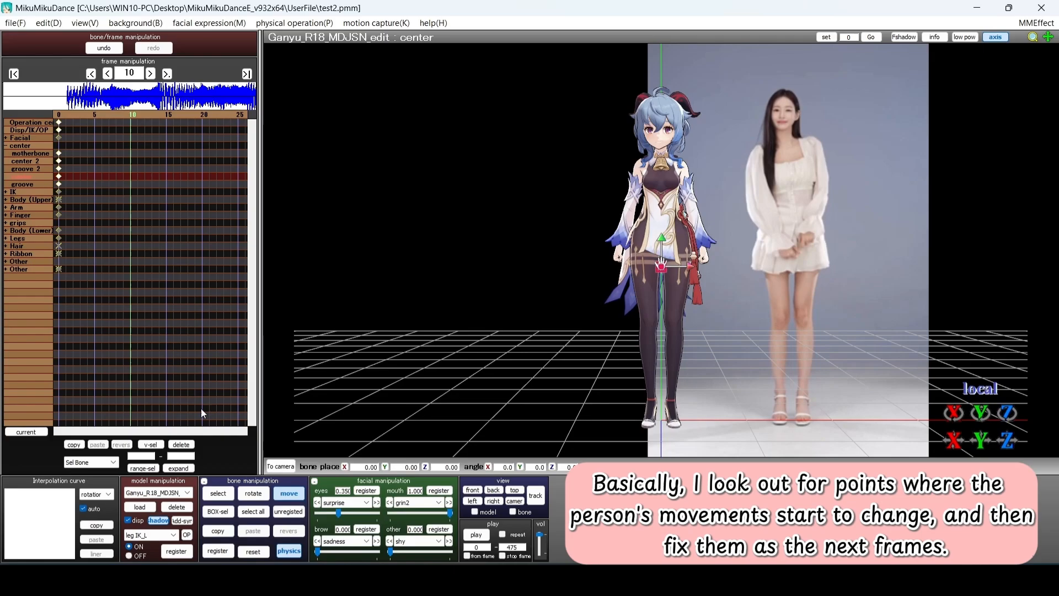
key("Right")
key("Right")
key("Right")
key("Right")
key("Right")
key("Right")
key("Right")
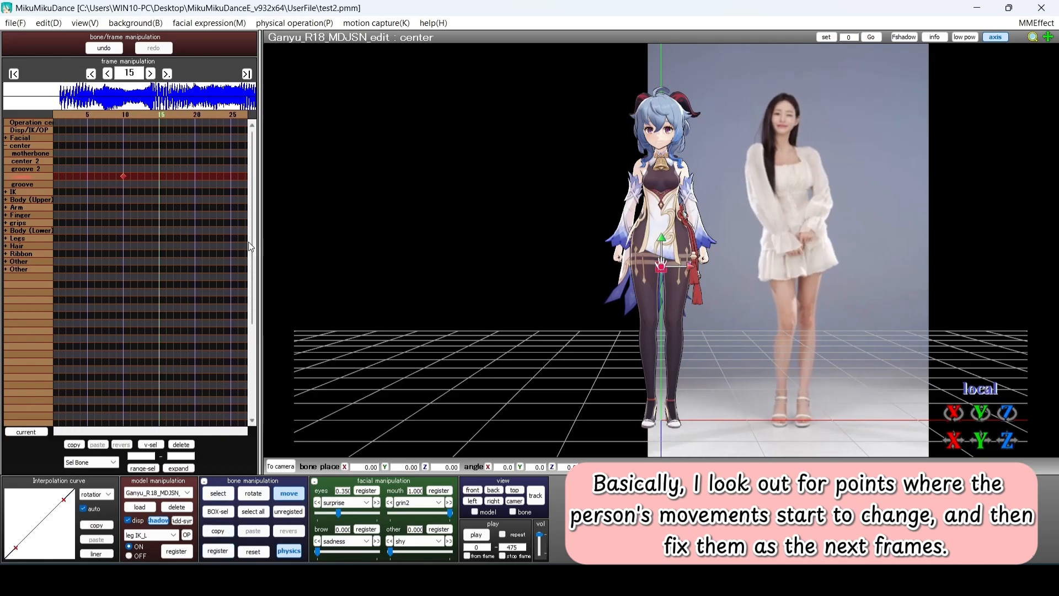
left_click_drag(660, 251, 662, 276)
key("ctrl+z")
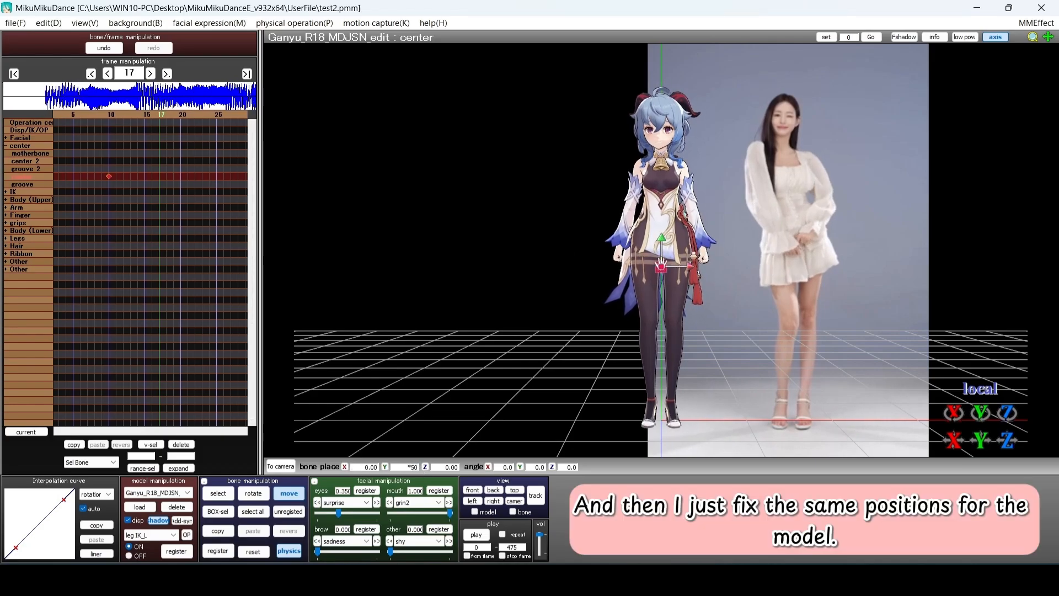
type("-1")
key("Return")
double_click(414, 467)
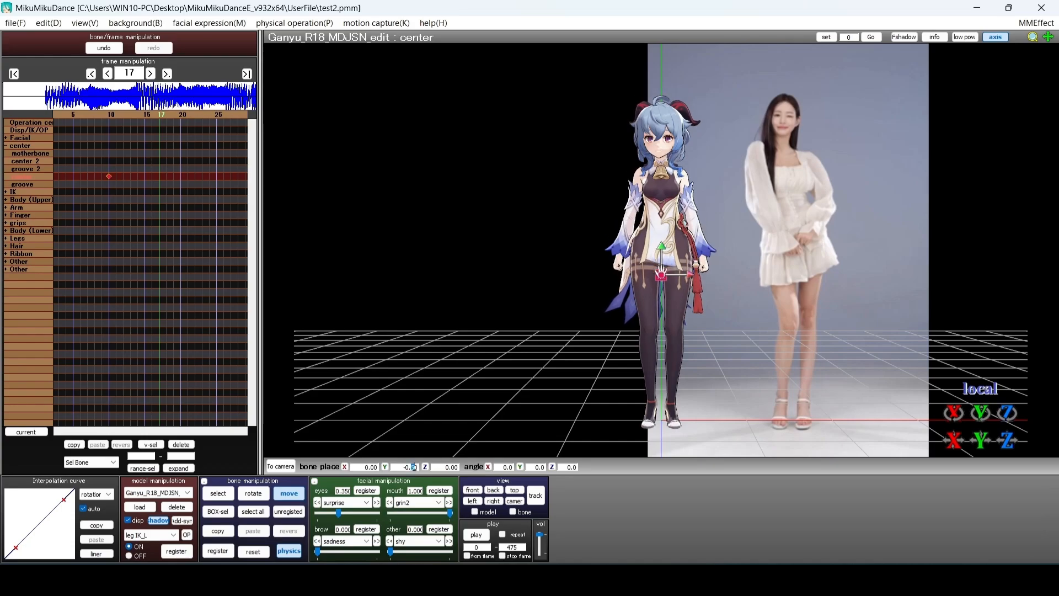
type("-0.3")
key("Return")
left_click(218, 551)
Reset the center back to Y 0.00 and register it at frame 23
scroll(241, 249, "up", 7)
scroll(241, 250, "down", 7)
scroll(179, 242, "up", 7)
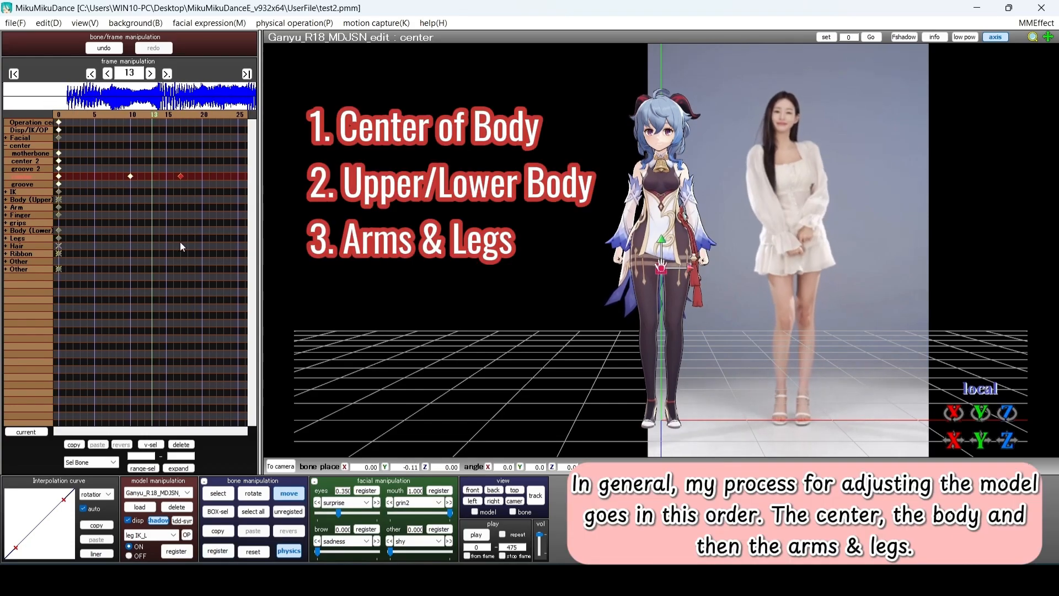
scroll(180, 241, "down", 7)
scroll(183, 209, "down", 5)
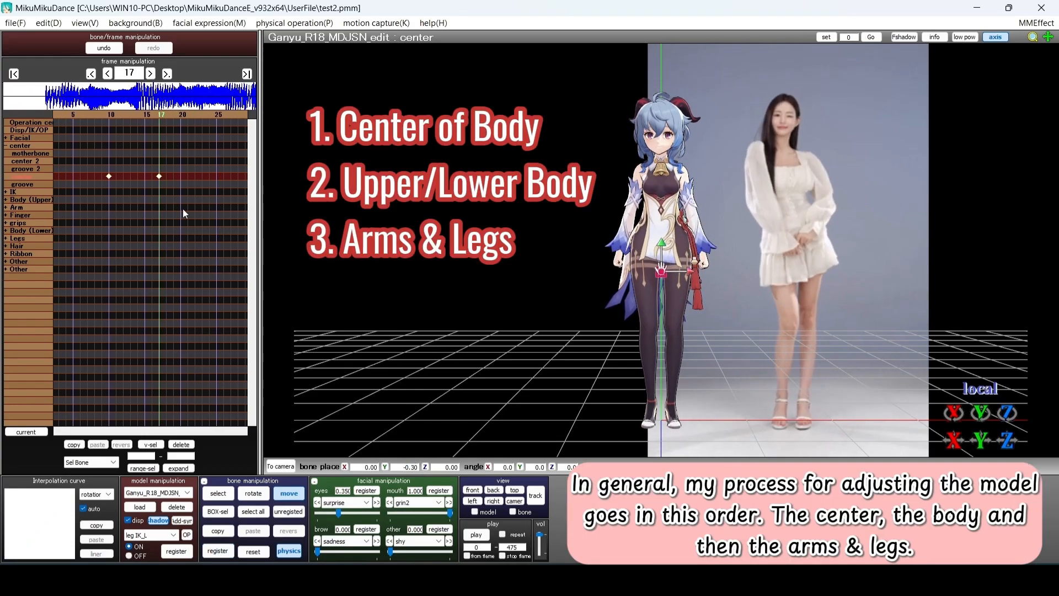
scroll(183, 208, "down", 2)
scroll(183, 208, "up", 1)
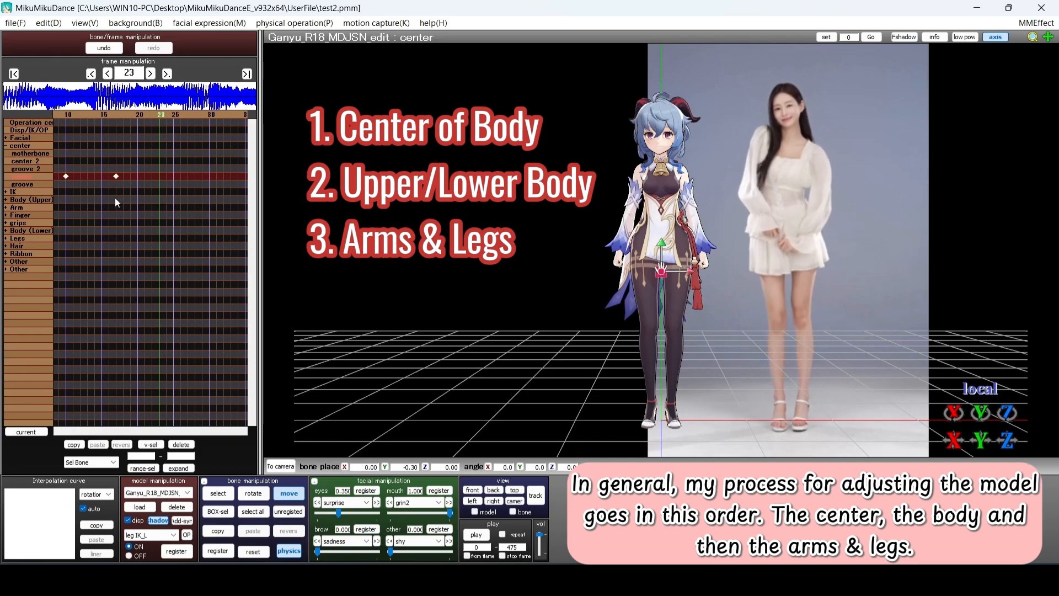
left_click(253, 552)
left_click(219, 551)
Go to frame 10 and expand the arm bone group to select the left upper arm
scroll(194, 271, "up", 10)
scroll(192, 256, "up", 8)
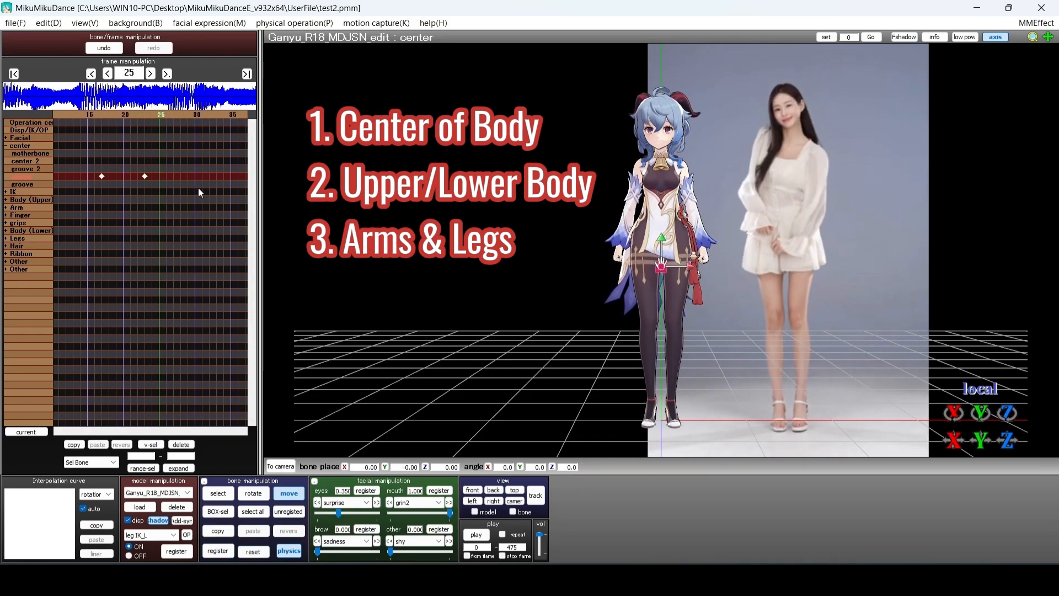
scroll(53, 184, "down", 5)
left_click(6, 145)
left_click(7, 161)
left_click(6, 161)
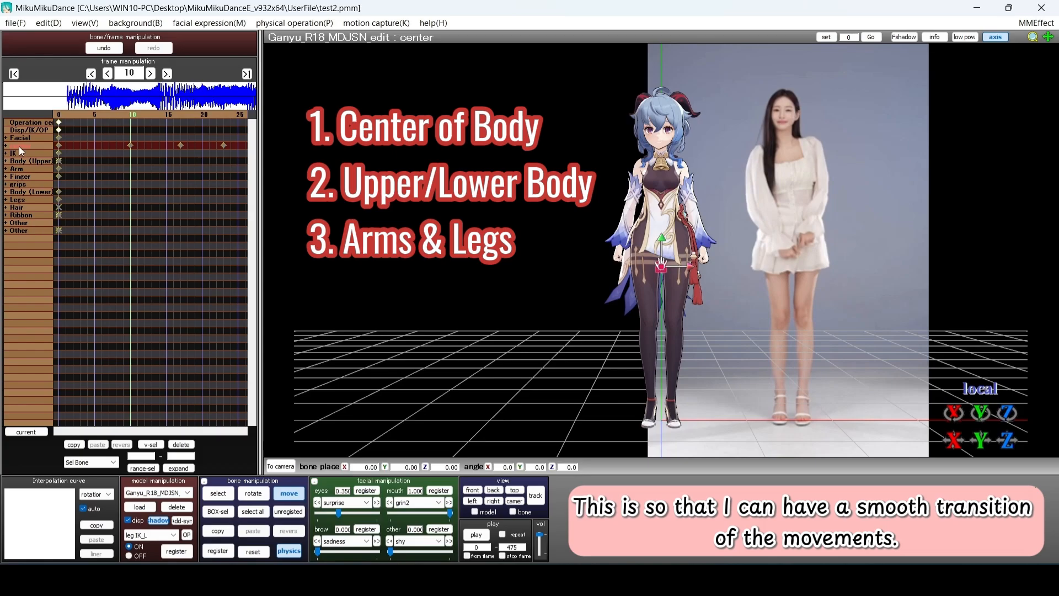
left_click(6, 161)
left_click(6, 161)
left_click(6, 169)
left_click(27, 191)
scroll(45, 188, "up", 5)
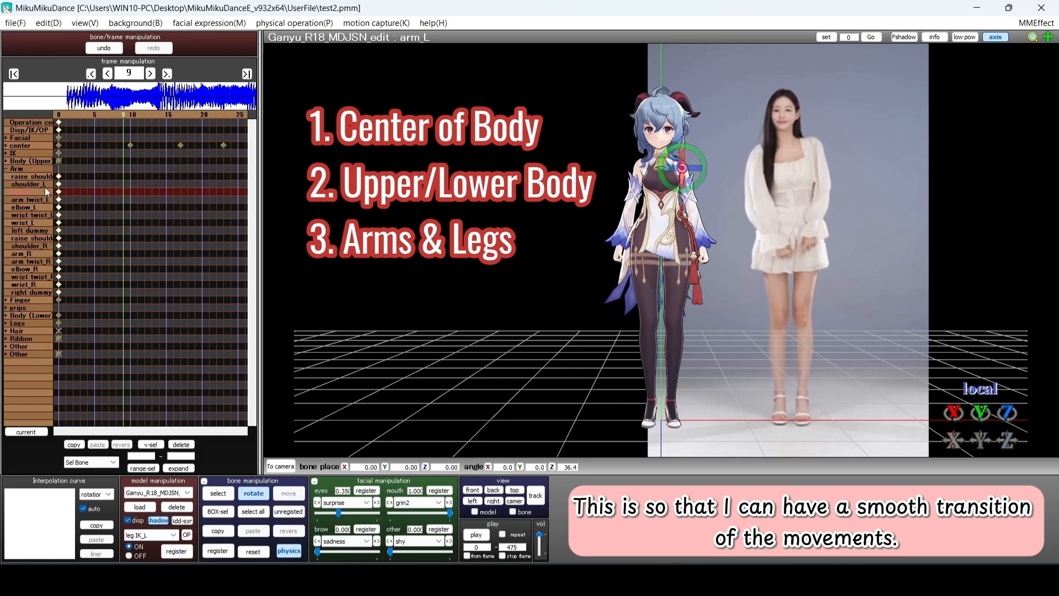
Rotate the left upper arm outward and bend the left forearm inward
scroll(16, 191, "down", 7)
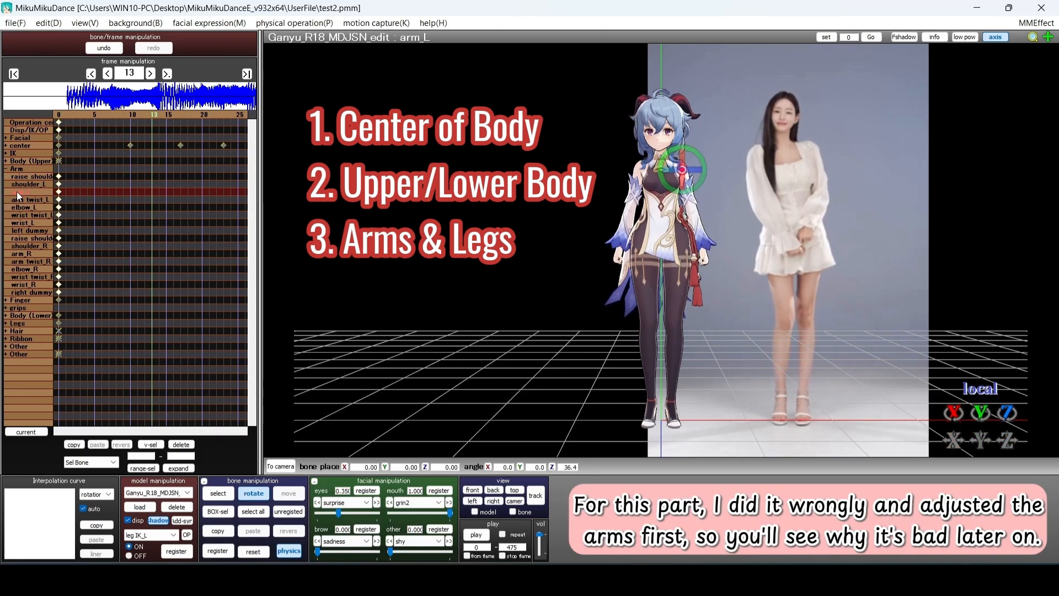
scroll(16, 191, "down", 1)
left_click_drag(683, 181, 678, 180)
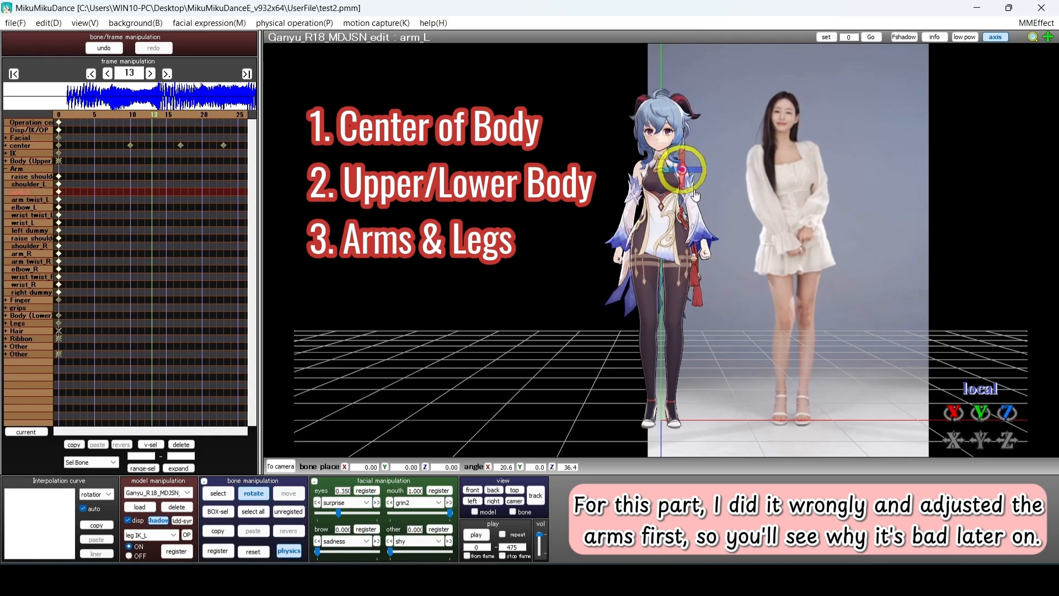
left_click(694, 209)
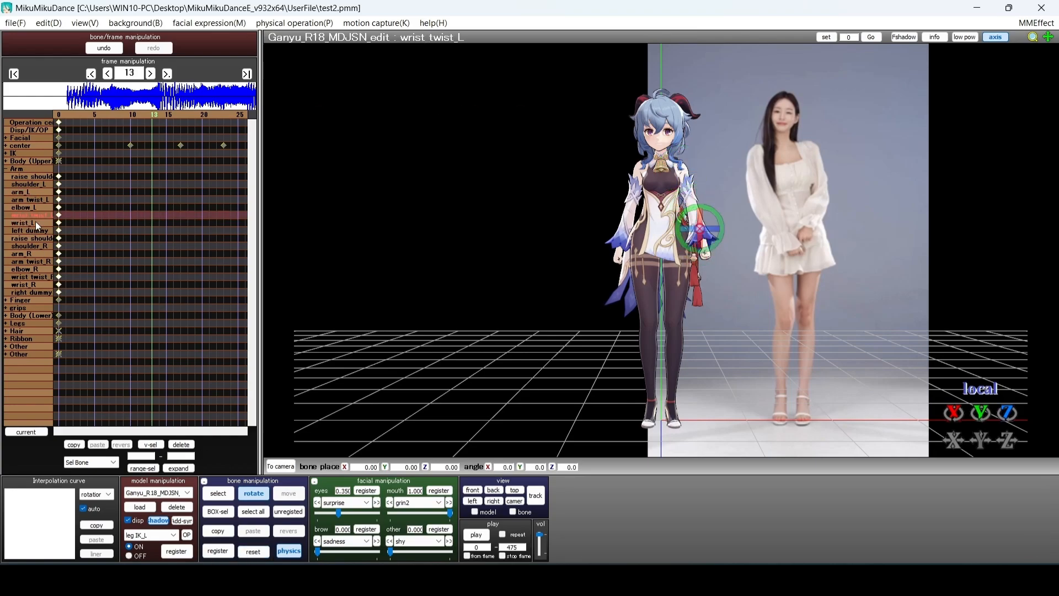
left_click(691, 223)
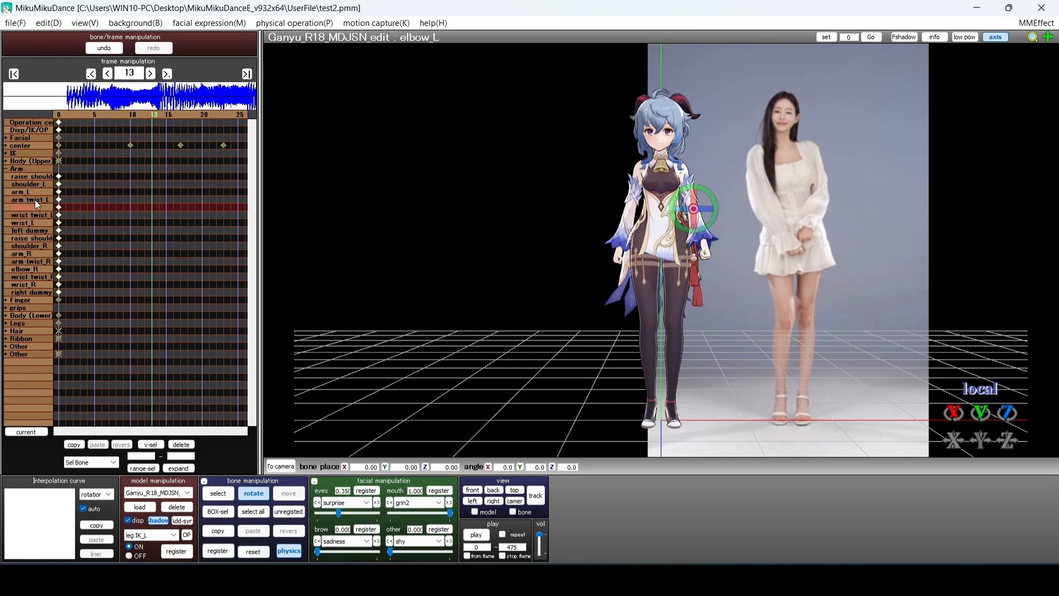
left_click(28, 208)
left_click_drag(707, 230, 696, 228)
right_click_drag(691, 257, 735, 257)
key("KP_2")
Refine the left elbow, wrist twist and wrist rotations to match the dancer
left_click(38, 254)
left_click(29, 208)
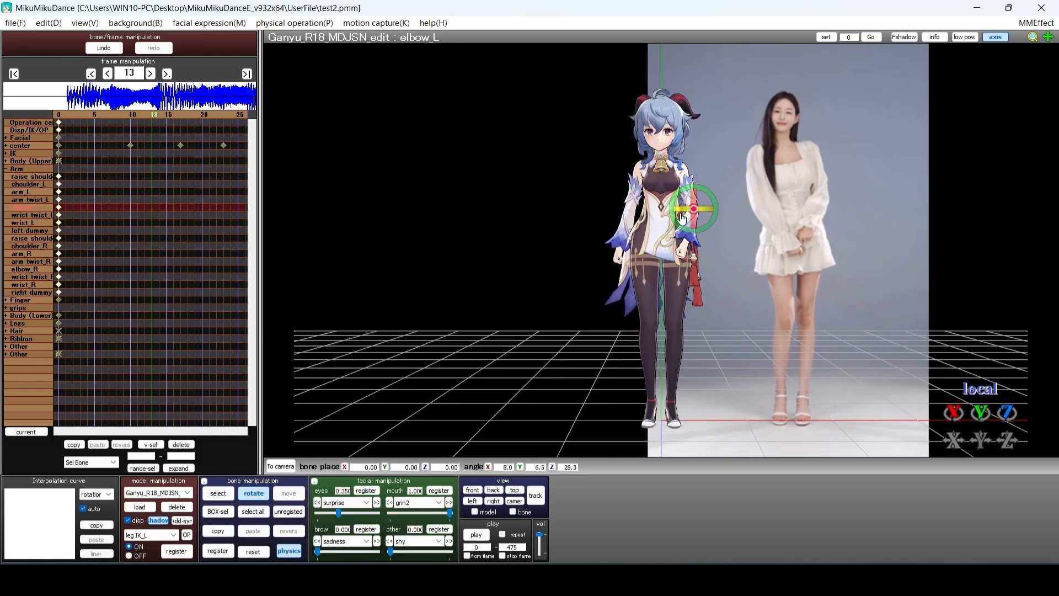
left_click_drag(709, 226, 704, 227)
left_click(34, 199)
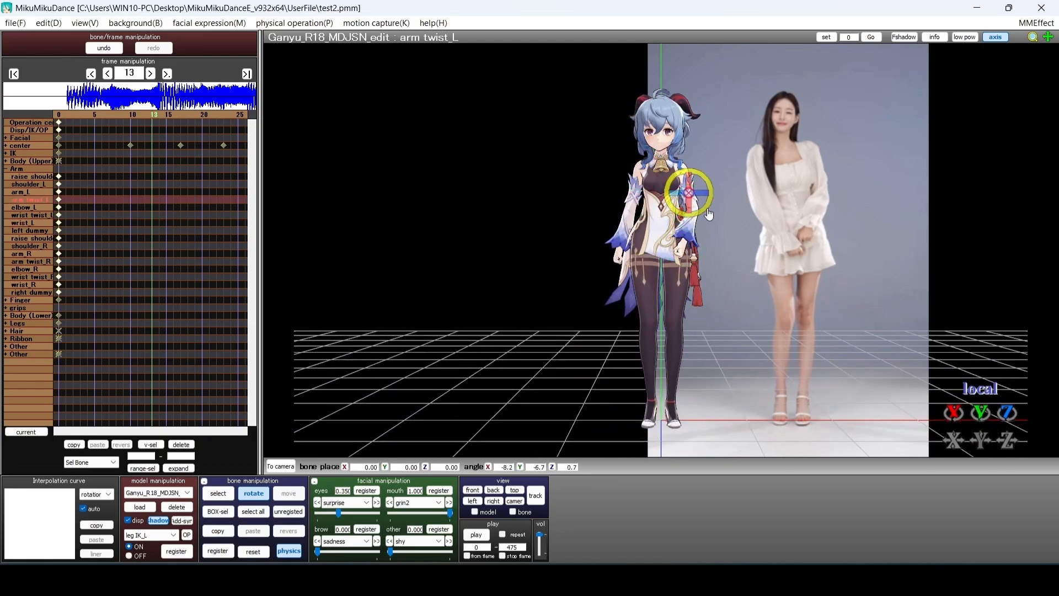
left_click(34, 215)
left_click_drag(671, 244, 673, 244)
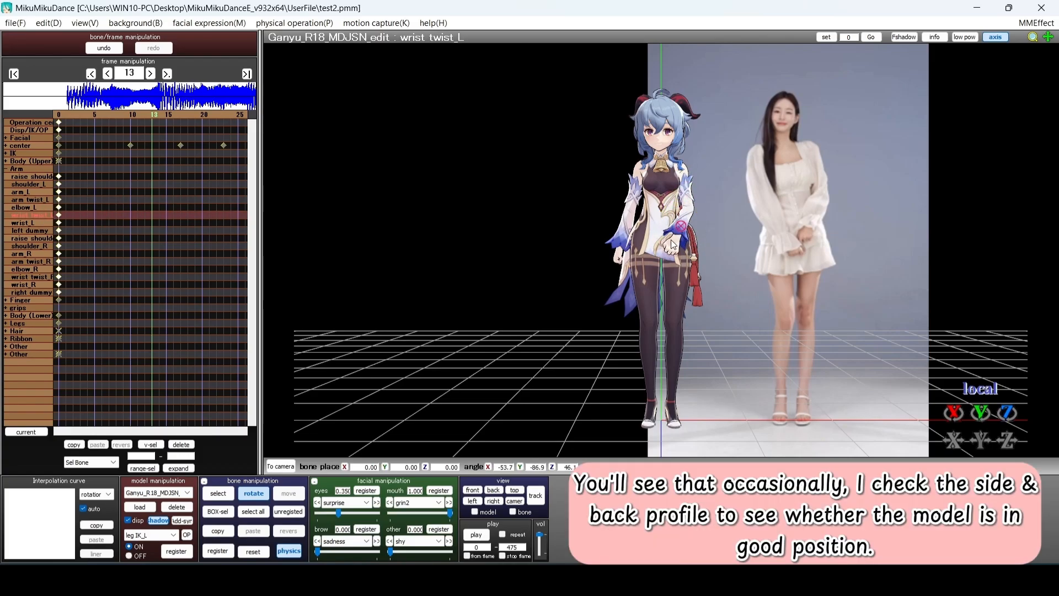
mouse_move(671, 245)
right_mouse_down()
mouse_move(606, 271)
mouse_move(670, 256)
right_mouse_up()
left_click(472, 490)
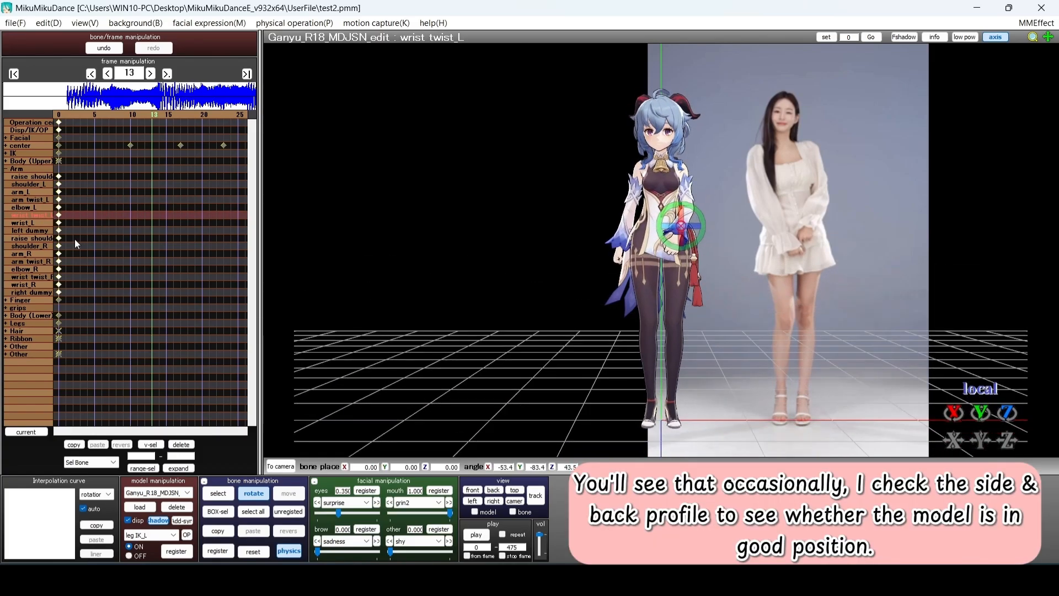
left_click(29, 223)
left_click_drag(693, 254, 697, 257)
right_click_drag(697, 257, 654, 255)
Register the left upper arm and wrist keys at frame 13 and box-select them
left_click(472, 490)
left_click(23, 192)
left_click(25, 223)
left_click_drag(695, 247, 699, 250)
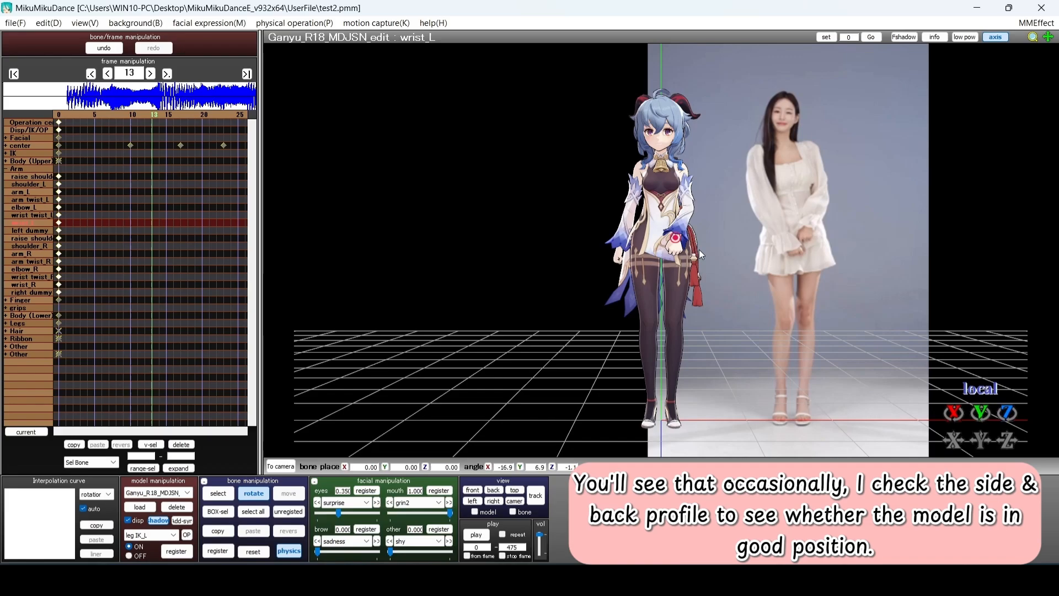
left_click(289, 511)
left_click(218, 551)
left_click_drag(201, 252, 146, 187)
Step to frame 4 and adjust the left upper arm's rotation
key("Left")
key("Left")
key("Left")
key("Left")
key("Left")
key("Left")
key("Left")
key("Left")
key("Left")
key("Left")
key("Left")
key("Left")
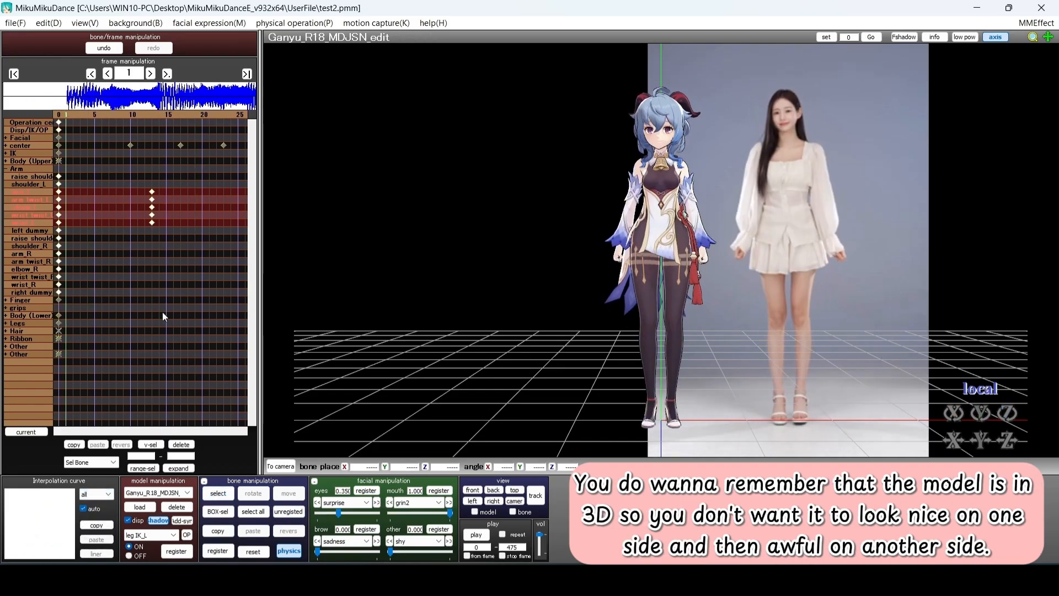
key("Right")
key("Right")
key("Right")
key("Right")
key("Right")
key("Right")
key("Right")
key("Right")
key("Right")
key("Right")
key("Right")
key("Left")
key("Left")
key("Left")
key("Left")
key("Left")
key("Left")
key("Left")
key("Left")
key("Left")
key("Left")
key("Right")
key("Right")
key("Right")
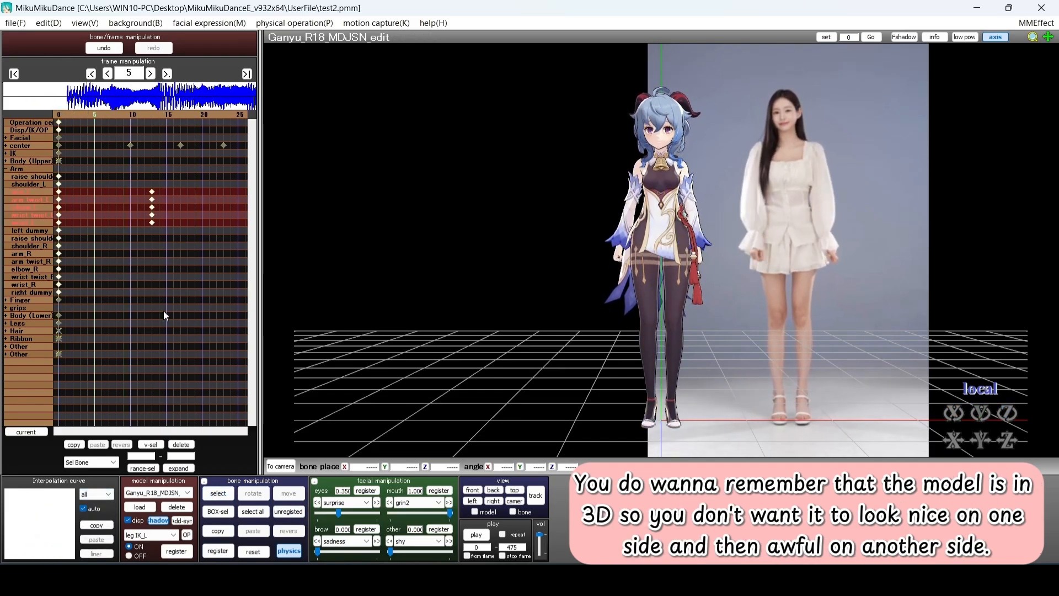
key("Left")
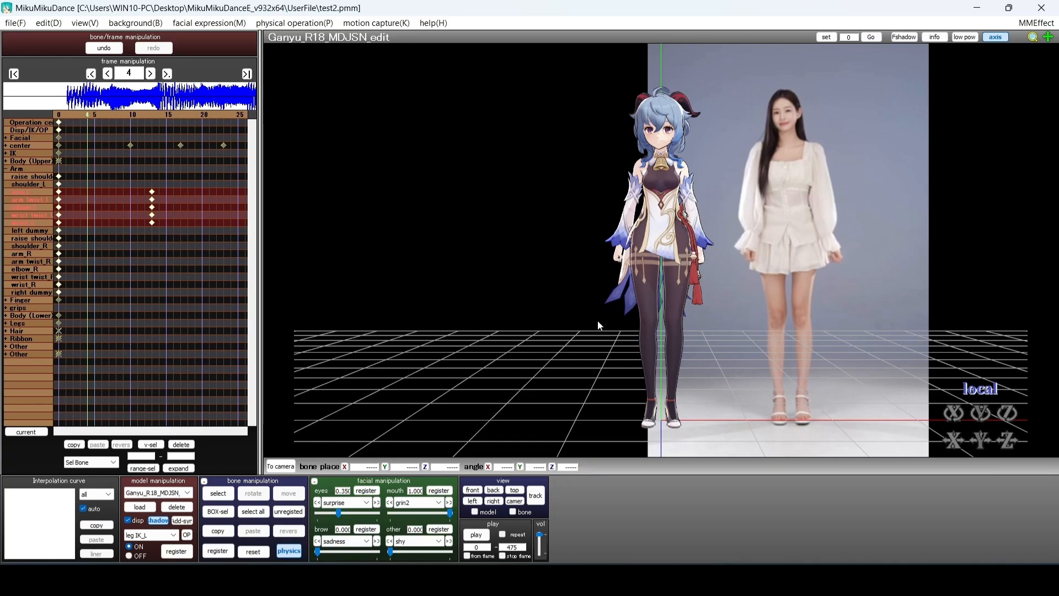
left_click(23, 193)
left_click(253, 552)
key("Left")
key("Right")
left_click(253, 494)
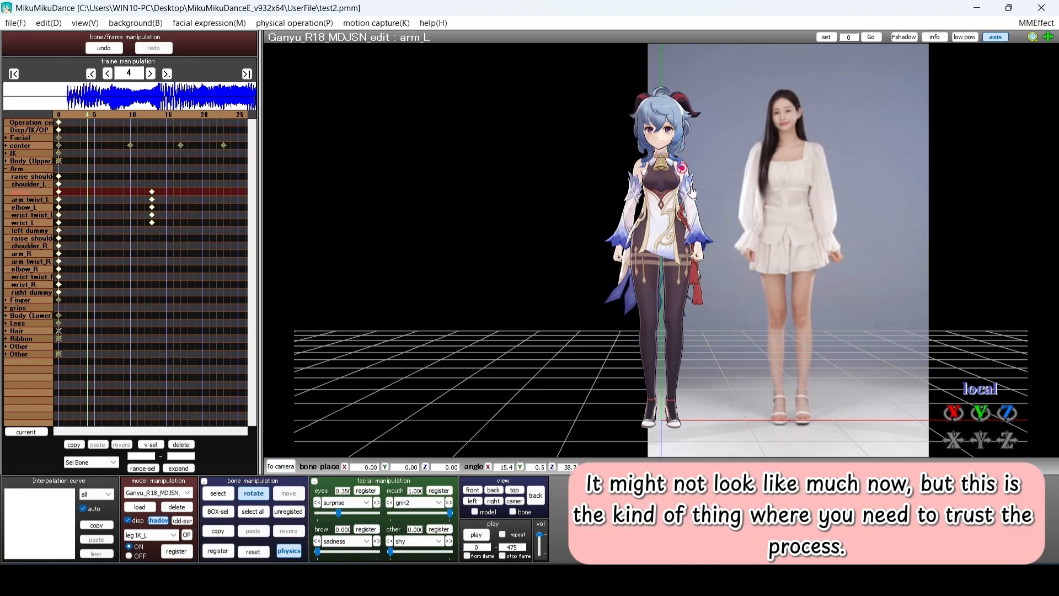
Pose the left wrist and register the arm and wrist keys at frame 4
left_click(700, 244)
right_click_drag(728, 309, 725, 333)
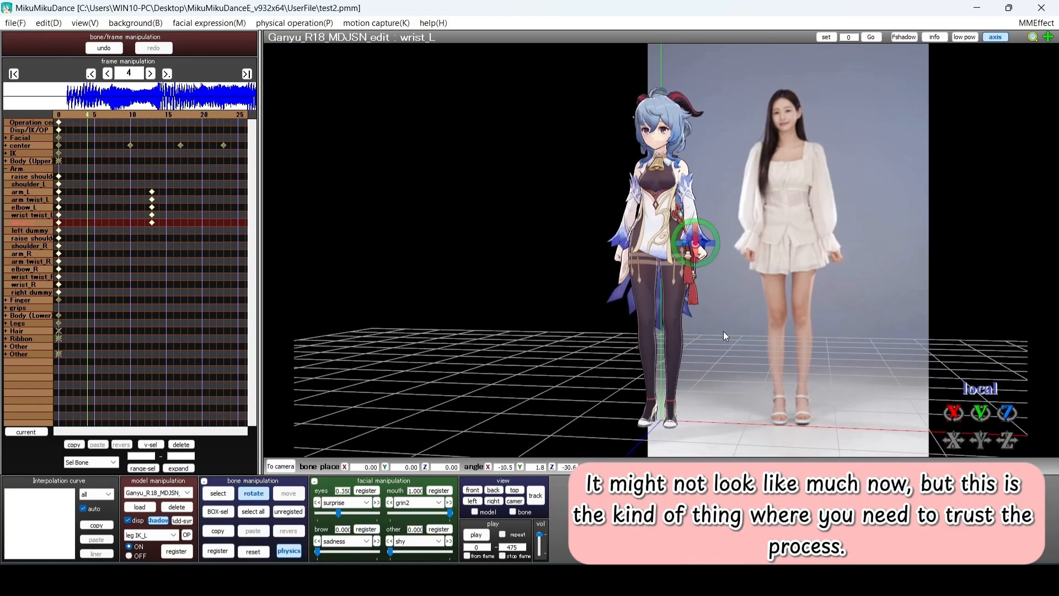
left_click(472, 490)
left_click(288, 512)
left_click(218, 550)
left_click(108, 237)
Review frames 4–6 and reshape the left-arm interpolation into an S-curve
key("Left")
key("Left")
key("Left")
key("Left")
key("Right")
key("Right")
key("Right")
key("Right")
key("Right")
key("Right")
key("Right")
key("Right")
key("Right")
key("Right")
key("Right")
key("Right")
key("Right")
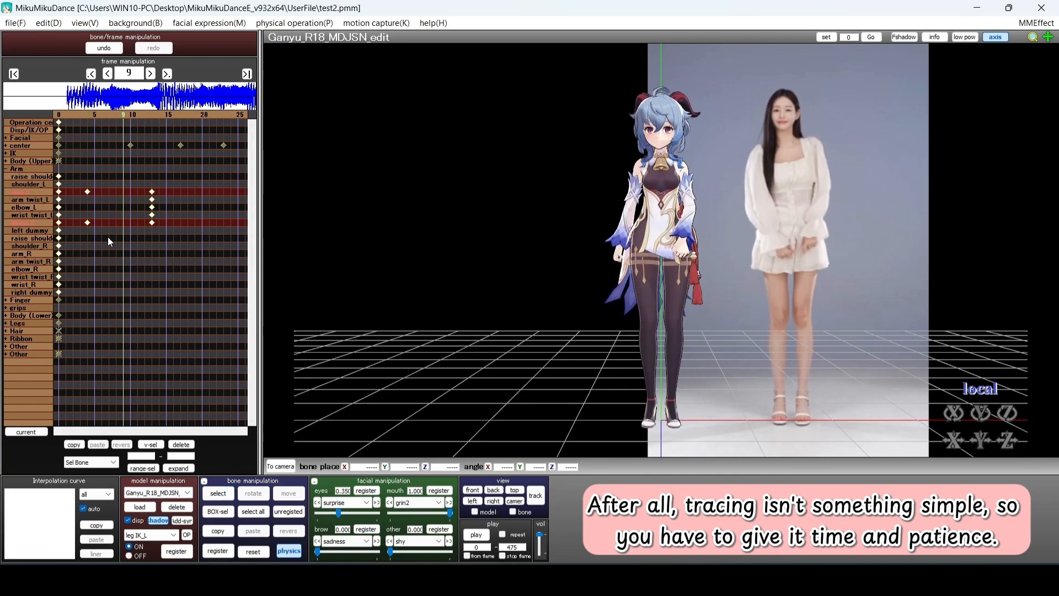
key("Left")
key("Left")
key("Left")
key("Left")
key("Left")
key("Left")
key("Left")
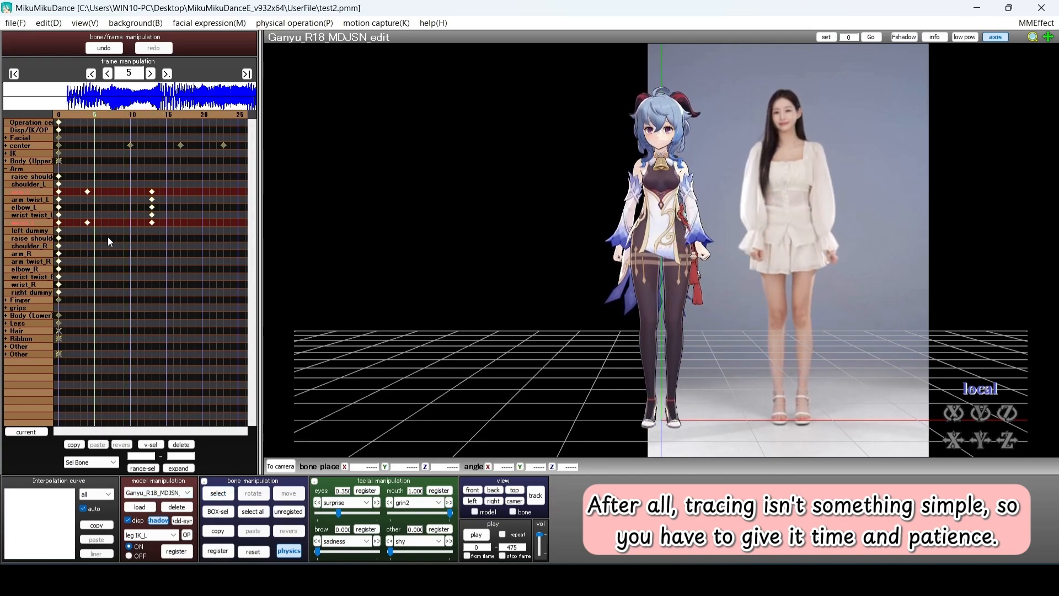
key("Left")
key("Left")
left_click_drag(38, 557, 41, 551)
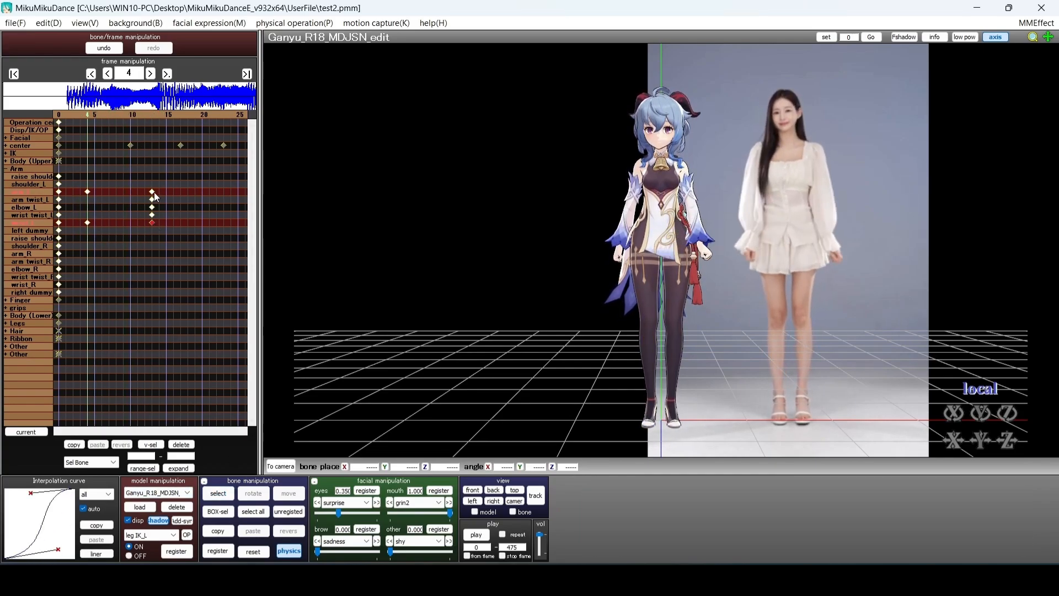
key("Left")
key("Left")
key("Left")
key("Left")
left_click(28, 253)
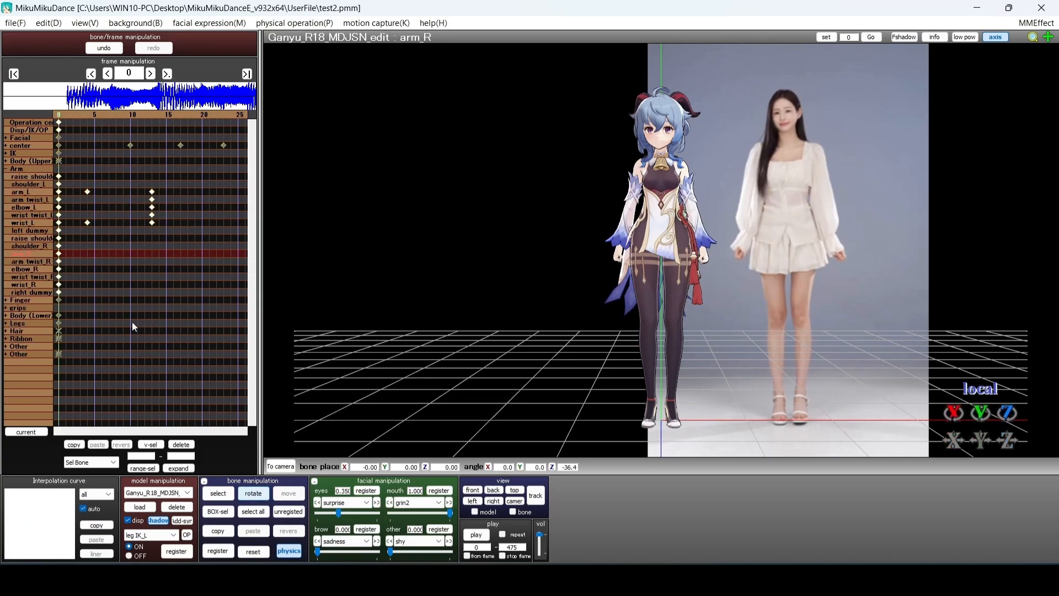
At frame 13, bend the right elbow inward toward the body
key("Right")
key("Right")
key("Right")
key("Right")
key("Right")
key("Right")
key("Right")
key("Right")
key("Right")
key("Right")
key("Right")
key("Right")
key("Right")
left_click(29, 239)
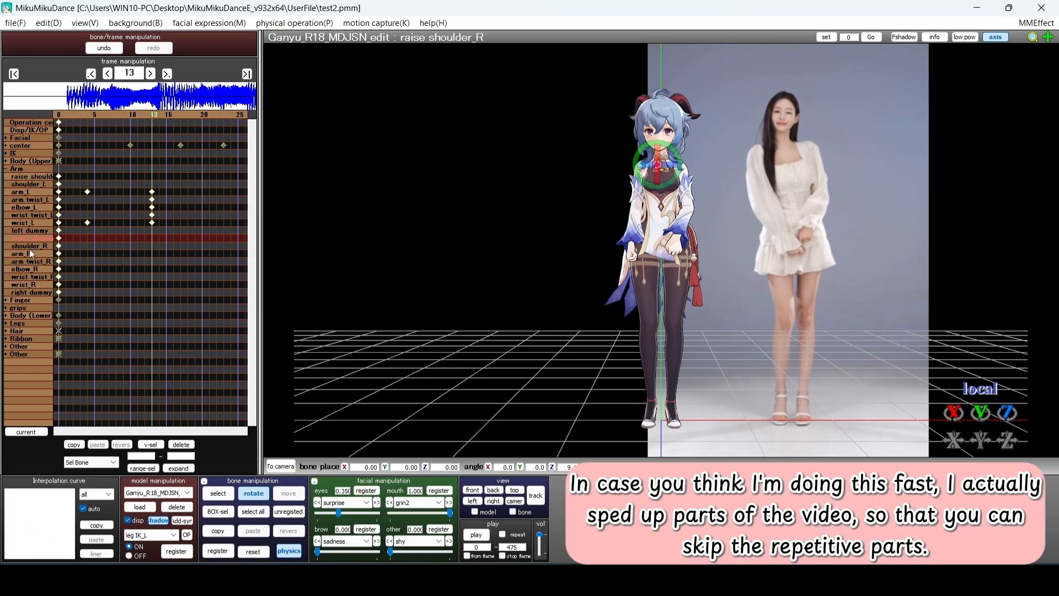
left_click(29, 269)
right_click_drag(558, 237, 601, 237)
left_click(473, 490)
left_click(29, 222)
left_click_drag(654, 218, 640, 200)
Twist the right upper arm inward and bend the forearm across the body
left_click(636, 189)
right_click_drag(679, 248, 740, 253)
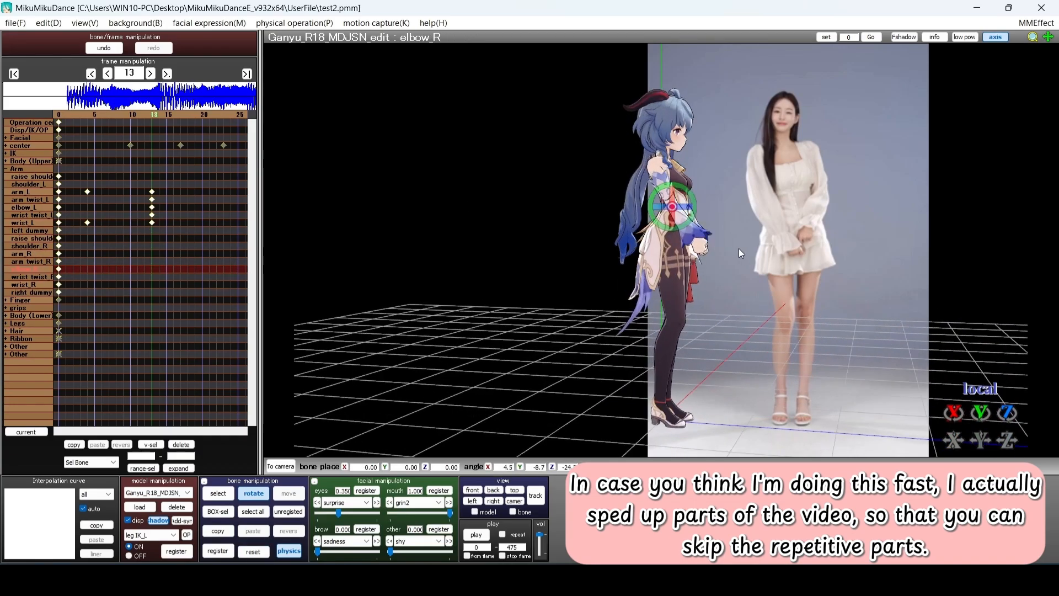
left_click(472, 490)
left_click(29, 261)
left_click_drag(636, 190, 665, 197)
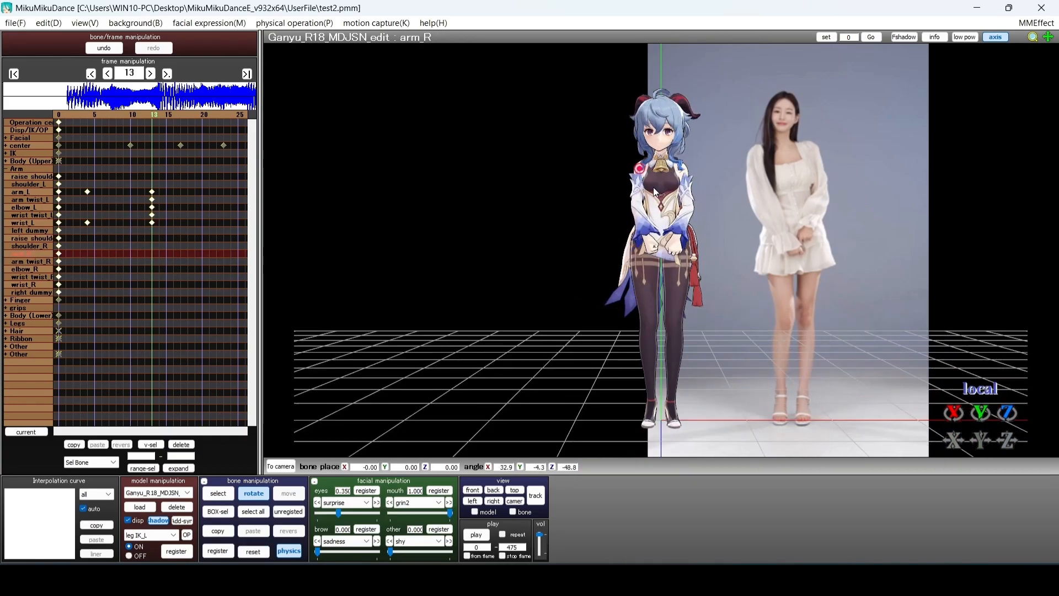
left_click(639, 227)
left_click(32, 285)
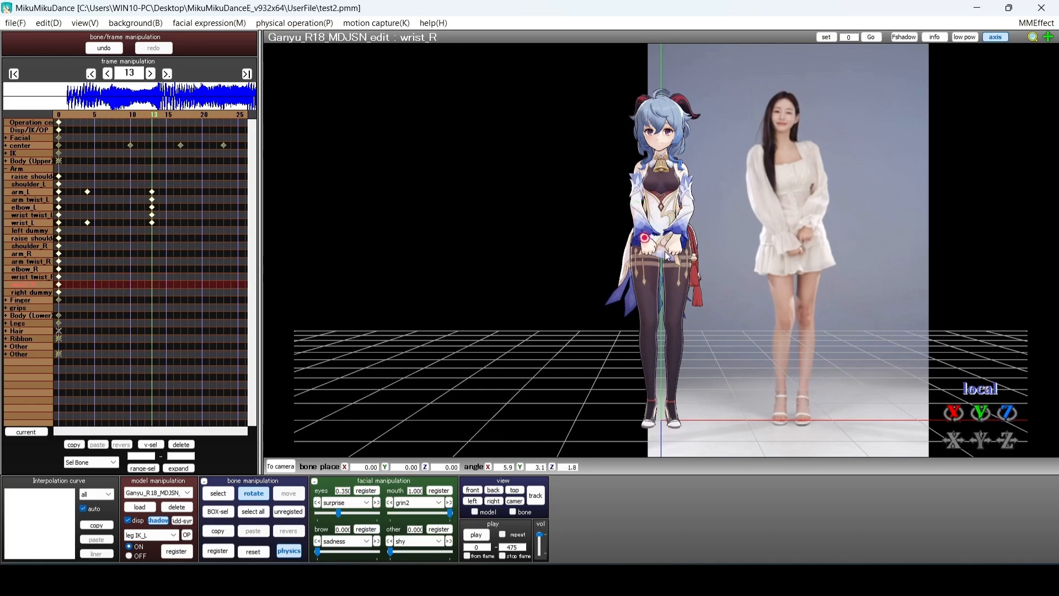
left_click(32, 253)
left_click_drag(617, 179, 567, 199)
Nudge the right upper arm so the right hand rests in front of her waist
left_click(32, 270)
left_click(40, 238)
left_click(32, 254)
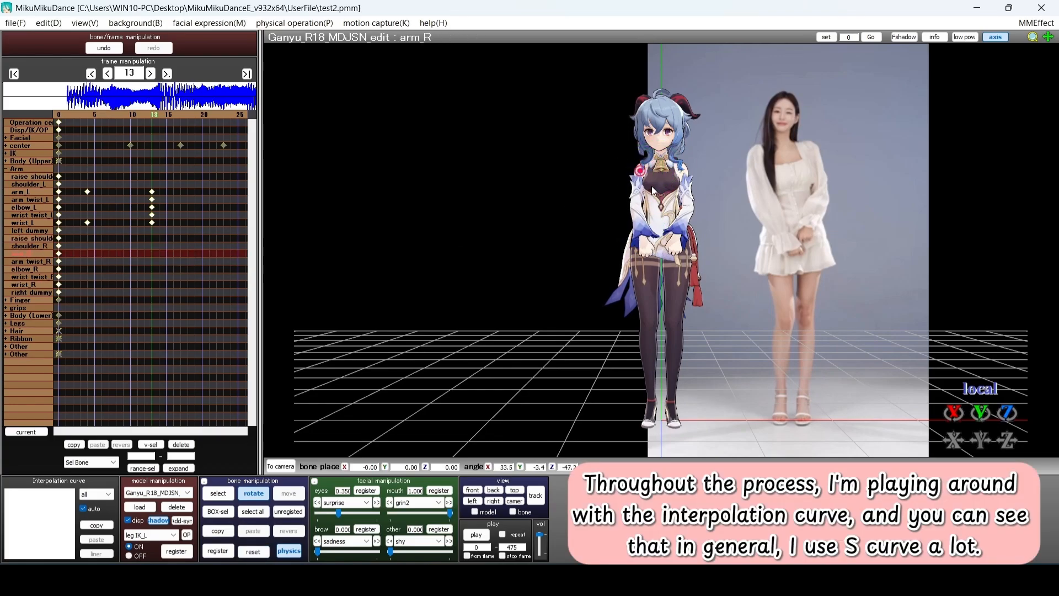
left_click_drag(652, 191, 657, 193)
left_click(6, 169)
left_click(6, 161)
left_click(28, 230)
left_click(29, 223)
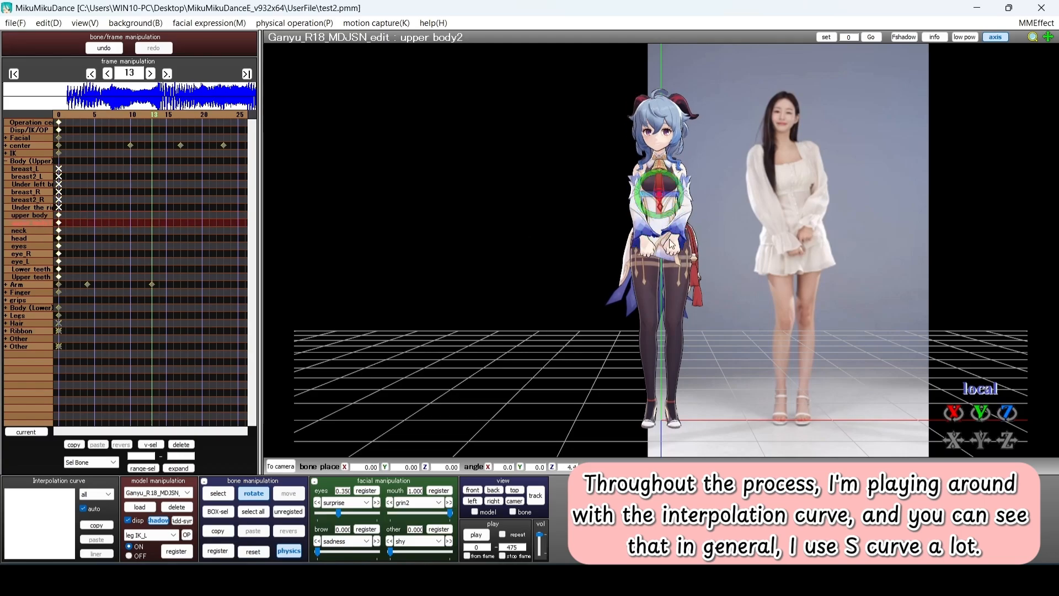
Twist the lower body and upper body2 slightly to match the dancer and register them at frame 13
right_click_drag(670, 239, 712, 242)
left_click(29, 246)
left_click(6, 161)
left_click(6, 192)
left_click(28, 200)
left_click_drag(682, 235, 678, 242)
left_click(6, 192)
left_click(7, 162)
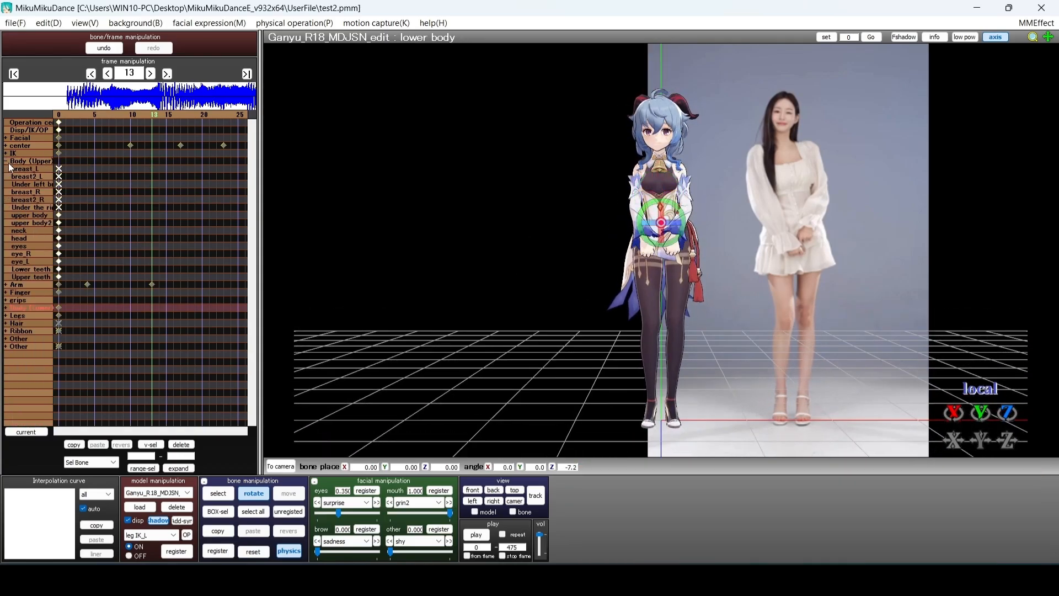
left_click(220, 223)
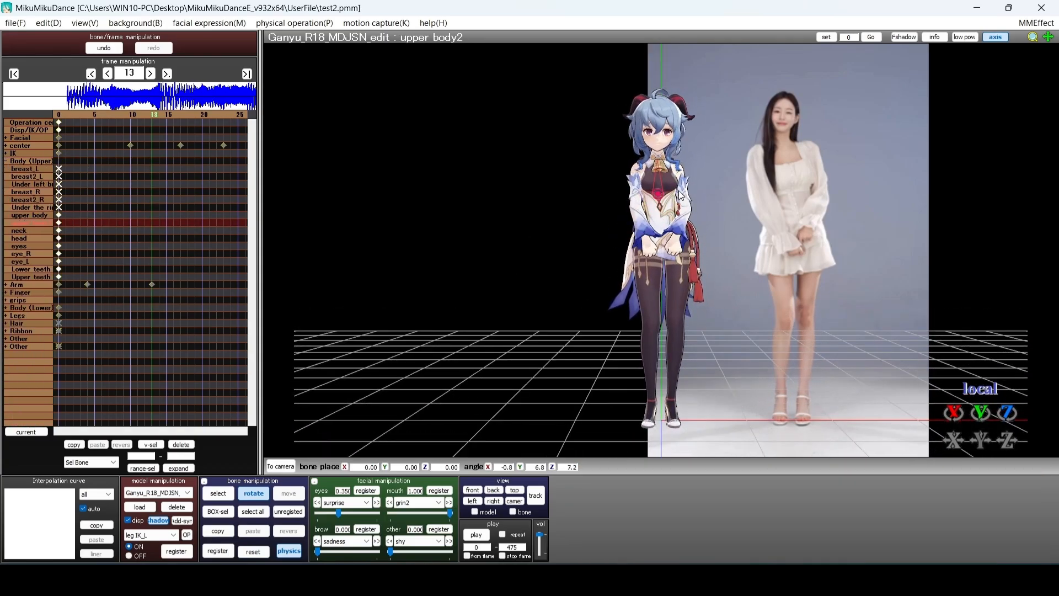
right_click_drag(684, 305, 588, 309)
left_click(472, 490)
left_click(288, 512)
left_click(218, 551)
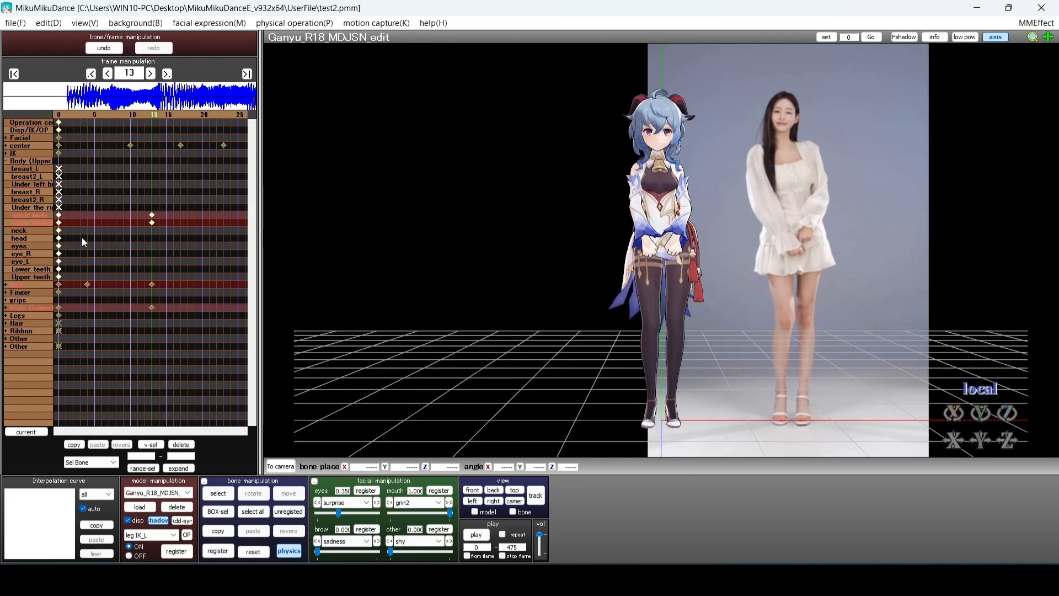
Clear the selection, review nearby frames, and pick the lower body and upper body2 keys at frame 13
left_click(7, 161)
left_click(287, 512)
left_click(129, 261)
key("Left")
key("Left")
key("Left")
key("Left")
key("Left")
key("Right")
key("Right")
key("Right")
key("Right")
key("Right")
key("Right")
key("Right")
key("Right")
key("Right")
key("Right")
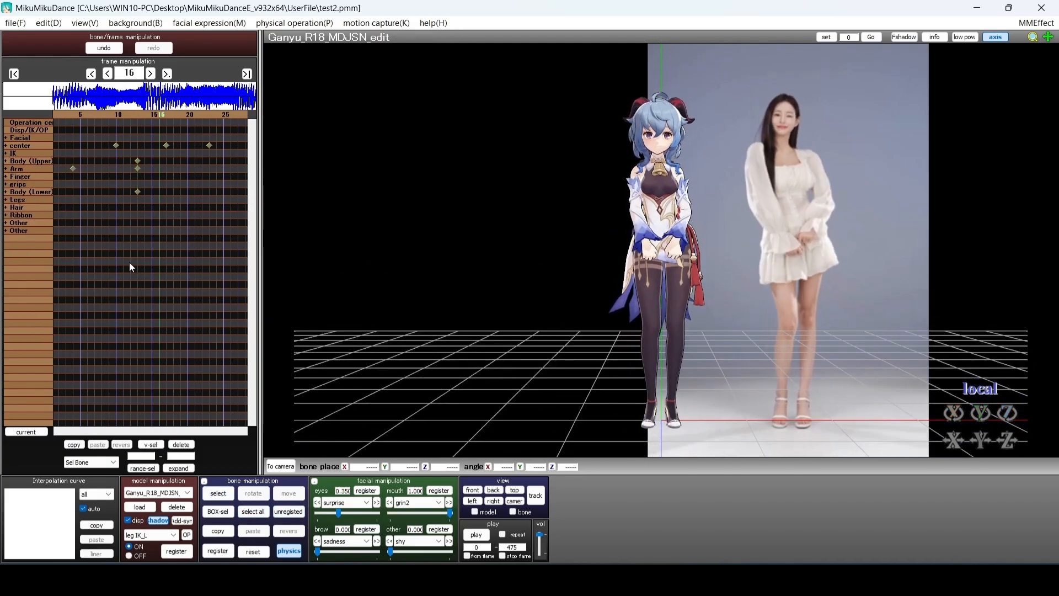
key("Left")
key("Left")
key("Left")
key("Left")
key("Left")
left_click(6, 192)
left_click(151, 199)
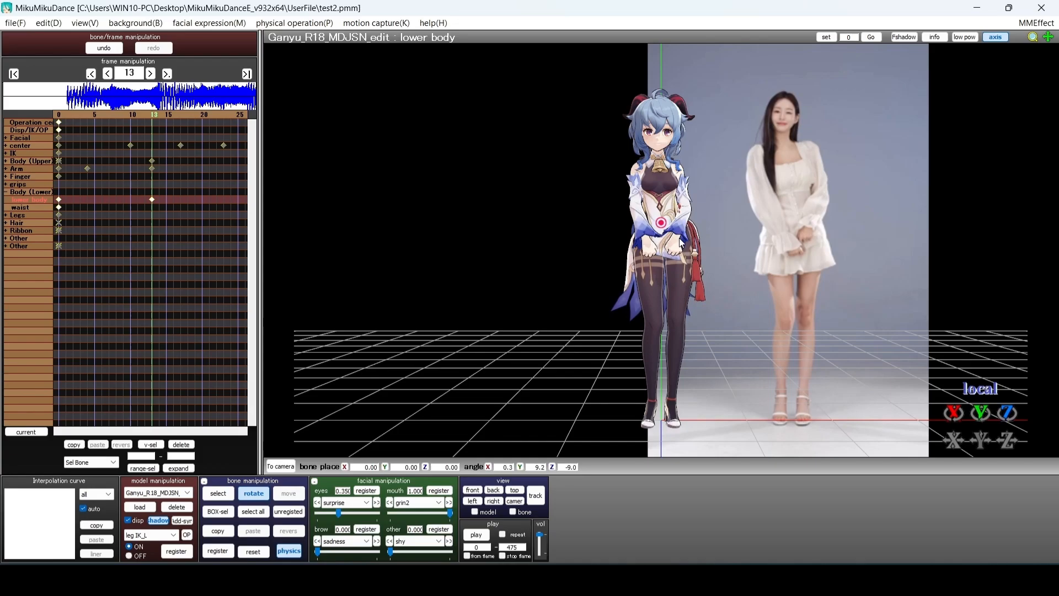
left_click(6, 161)
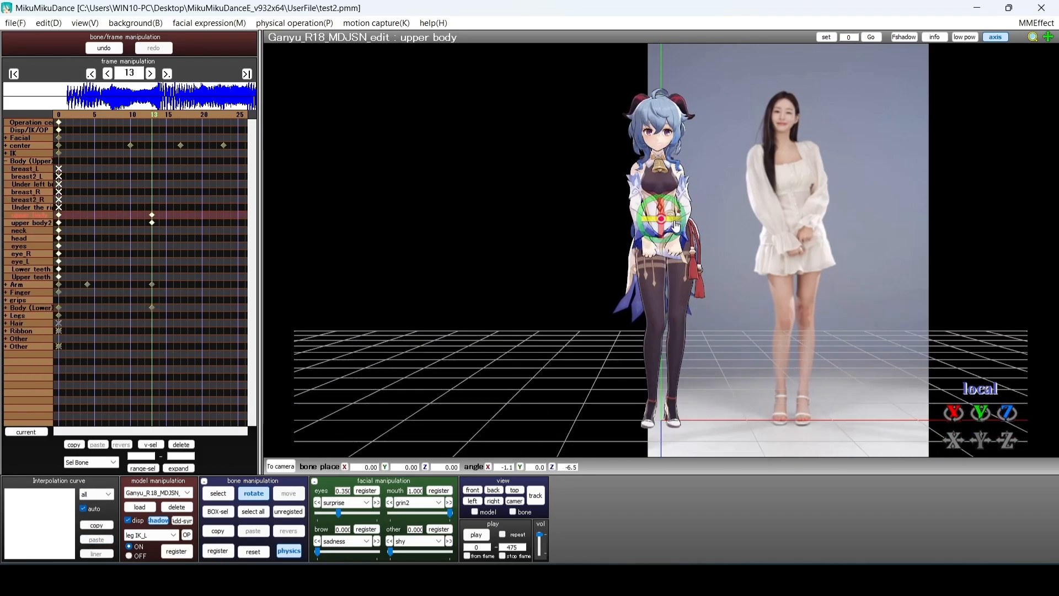
left_click(151, 223)
left_click(288, 512)
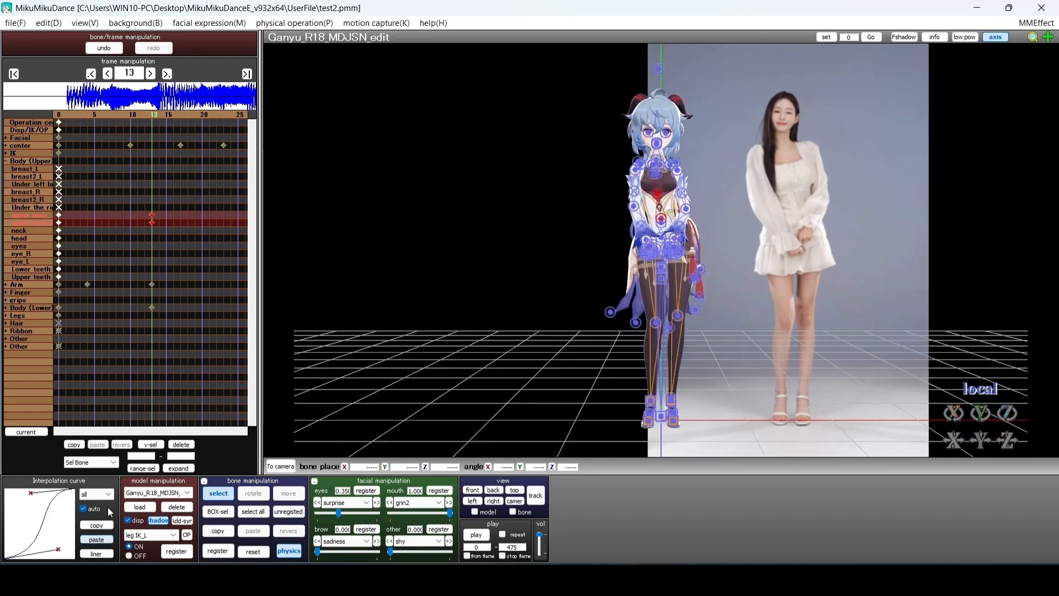
left_click(6, 161)
Key the right upper arm pose at frame 4
key("Left")
key("Left")
key("Left")
key("Left")
key("Left")
key("Left")
key("Left")
key("Left")
key("Left")
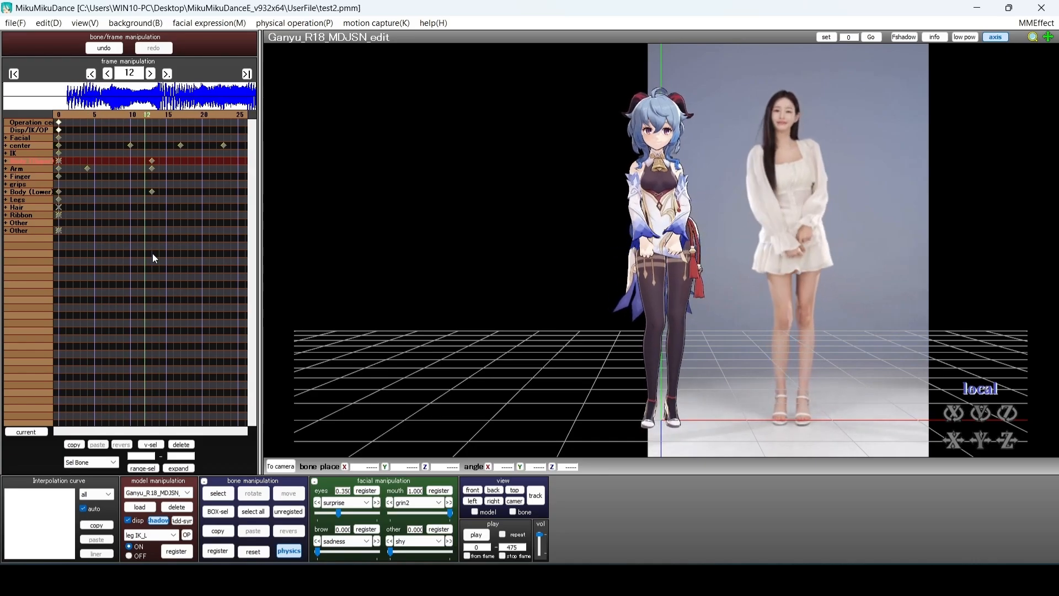
key("Left")
key("Left")
key("Left")
key("Left")
left_click(6, 168)
key("Right")
key("Right")
key("Right")
key("Right")
key("Right")
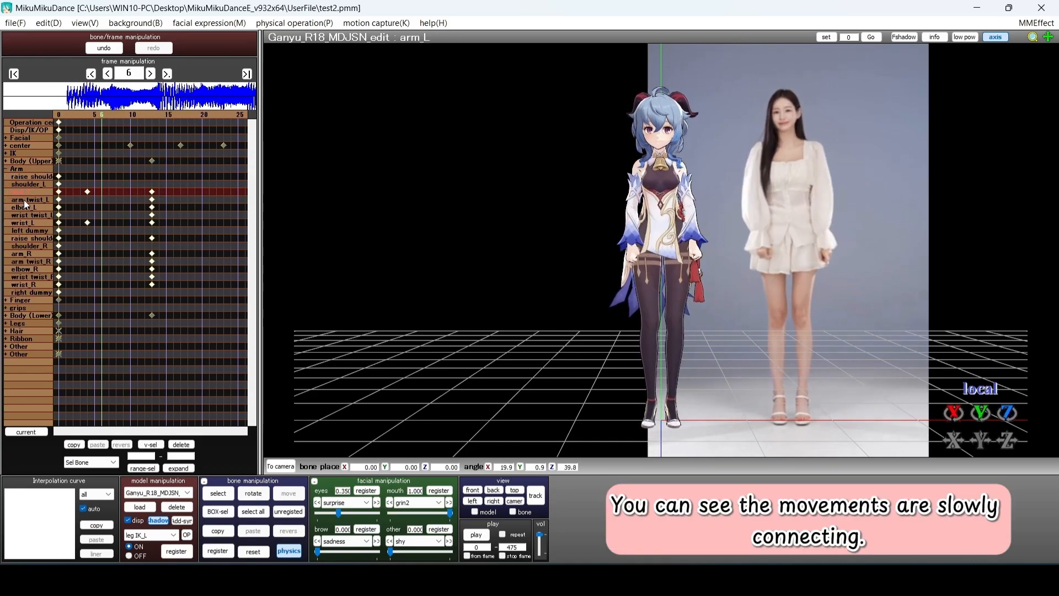
left_click(36, 252)
key("Left")
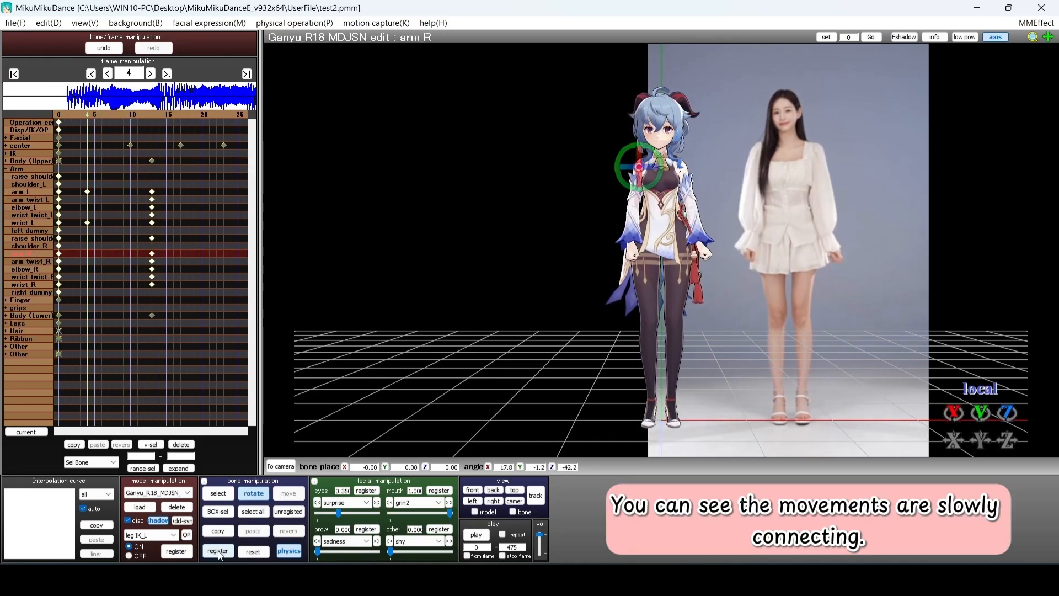
left_click(218, 551)
Step toward frame 17 and select the left and right leg bones
key("Right")
key("Right")
key("Right")
key("Right")
key("Right")
key("Right")
key("Right")
key("Right")
key("Right")
key("Right")
key("Right")
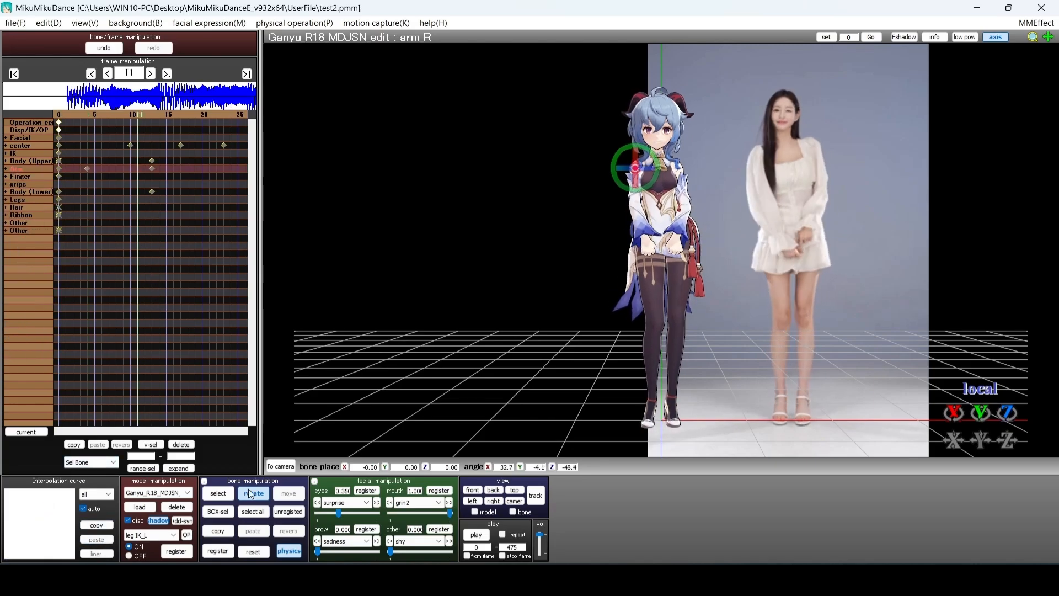
key("Right")
key("Right")
key("Right")
key("Right")
key("Right")
key("Right")
key("Right")
key("Right")
key("Right")
key("Right")
key("Right")
key("Right")
key("Left")
key("Left")
key("Left")
left_click(6, 200)
key("Right")
key("Right")
key("Right")
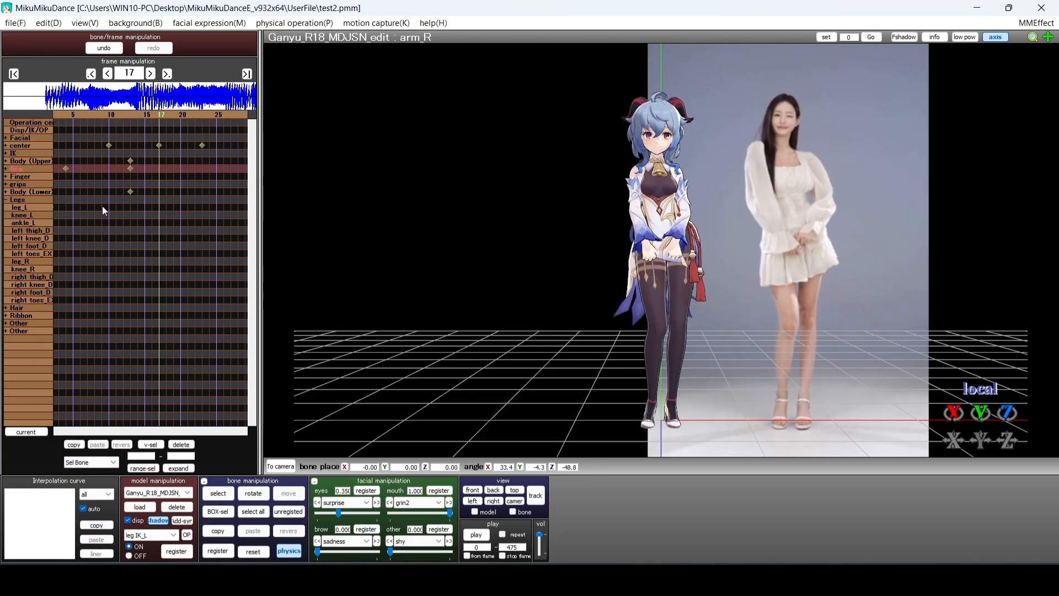
left_click(21, 207)
left_click(21, 261)
left_click(6, 200)
key("Left")
key("Left")
key("Left")
key("Left")
key("Left")
key("Left")
key("Left")
key("Left")
key("Left")
key("Left")
key("Right")
key("Right")
key("Right")
key("Right")
key("Right")
key("Right")
key("Right")
key("Right")
key("Right")
key("Right")
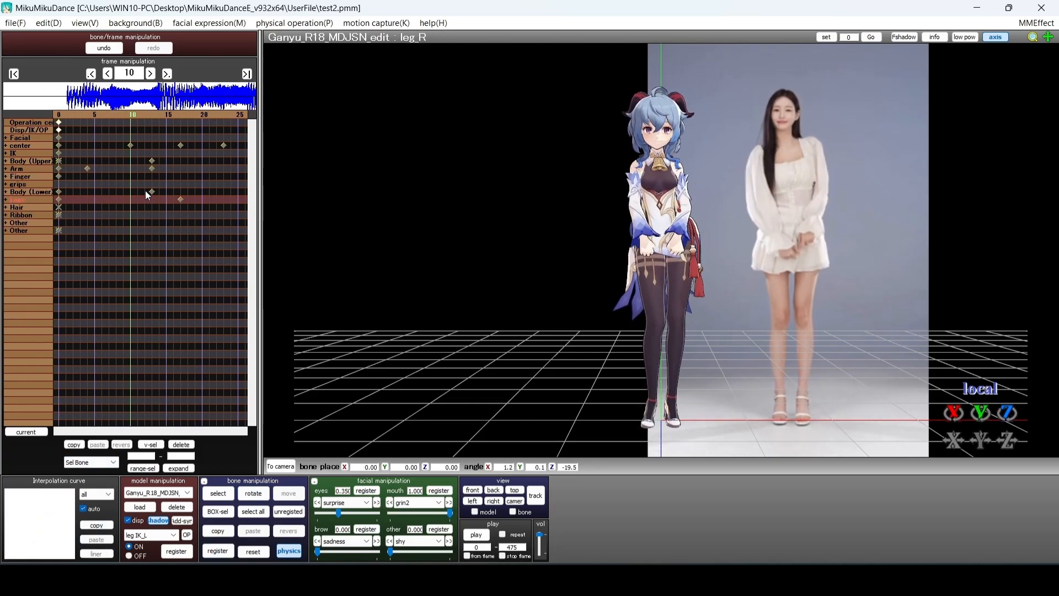
Move the upper- and lower-body keys from frame 13 to frames 16–17
left_click(6, 161)
left_click(6, 161)
left_click_drag(130, 161, 159, 192)
key("Left")
key("Left")
key("Left")
key("Left")
key("Left")
key("Left")
key("Left")
key("Left")
key("Left")
key("Left")
key("Right")
key("Right")
key("Right")
key("Right")
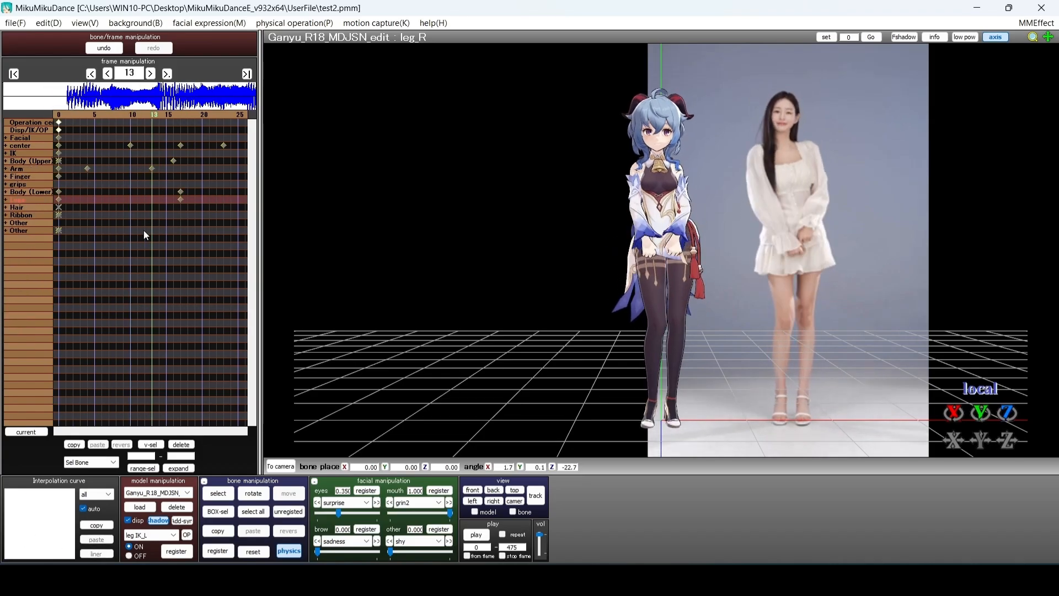
key("Left")
key("Left")
key("Left")
key("Right")
key("Right")
left_click(6, 145)
key("Left")
key("Left")
key("Right")
key("Right")
left_click(663, 267)
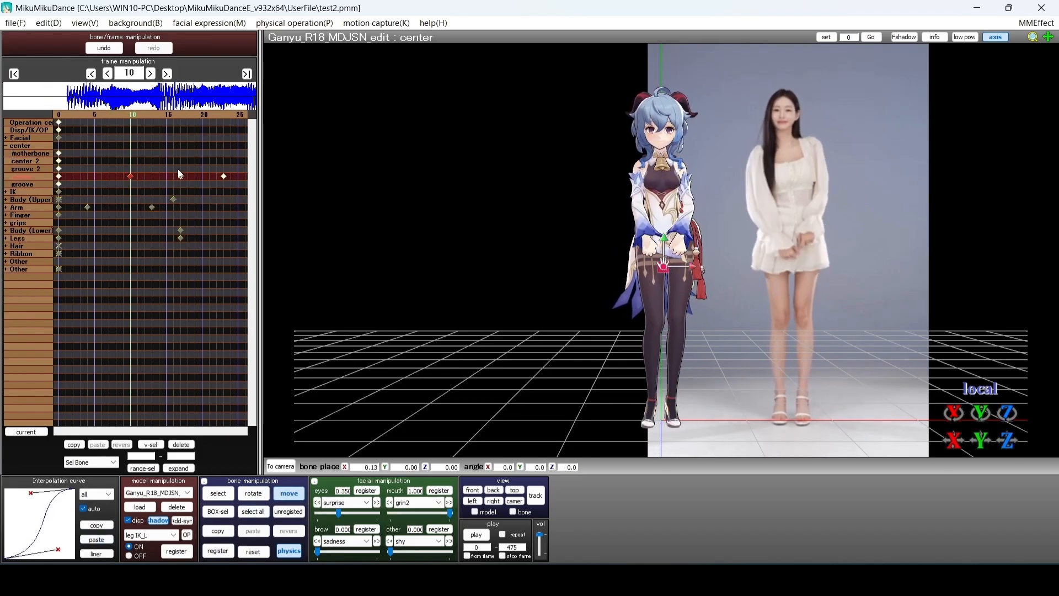
Shift the upper-body keys from frame 16 to frame 17
left_click(6, 145)
key("Left")
key("Left")
key("Left")
key("Left")
key("Left")
key("Left")
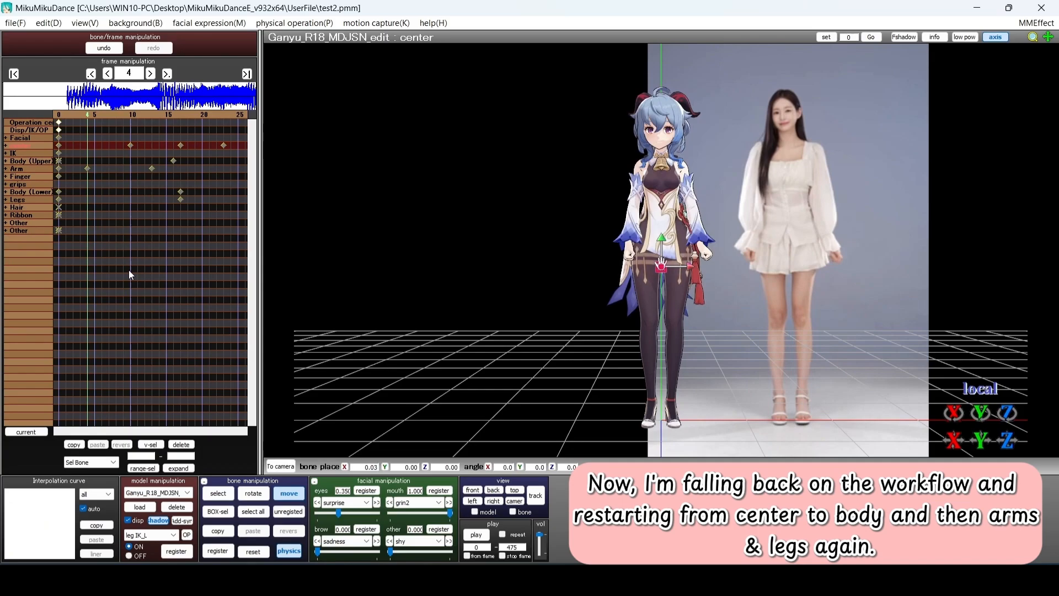
key("Right")
key("Right")
key("Right")
key("Right")
key("Right")
key("Right")
key("Right")
key("Right")
key("Right")
left_click(6, 169)
left_click(26, 215)
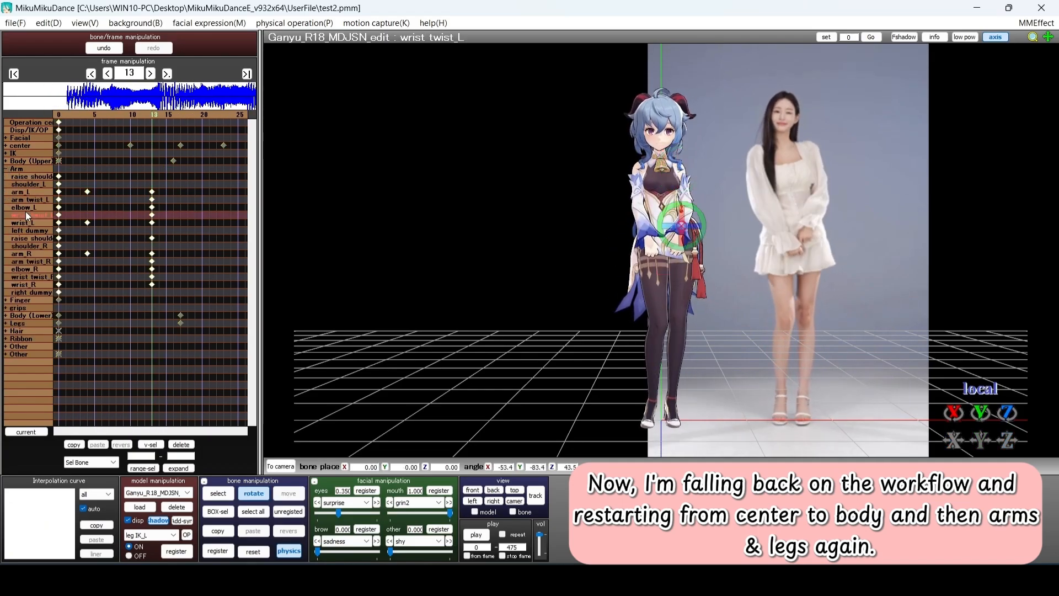
key("Right")
key("Right")
key("Right")
key("Right")
key("Left")
key("Left")
key("Left")
key("Left")
key("Right")
key("Right")
key("Right")
key("Right")
left_click(6, 169)
left_click(6, 161)
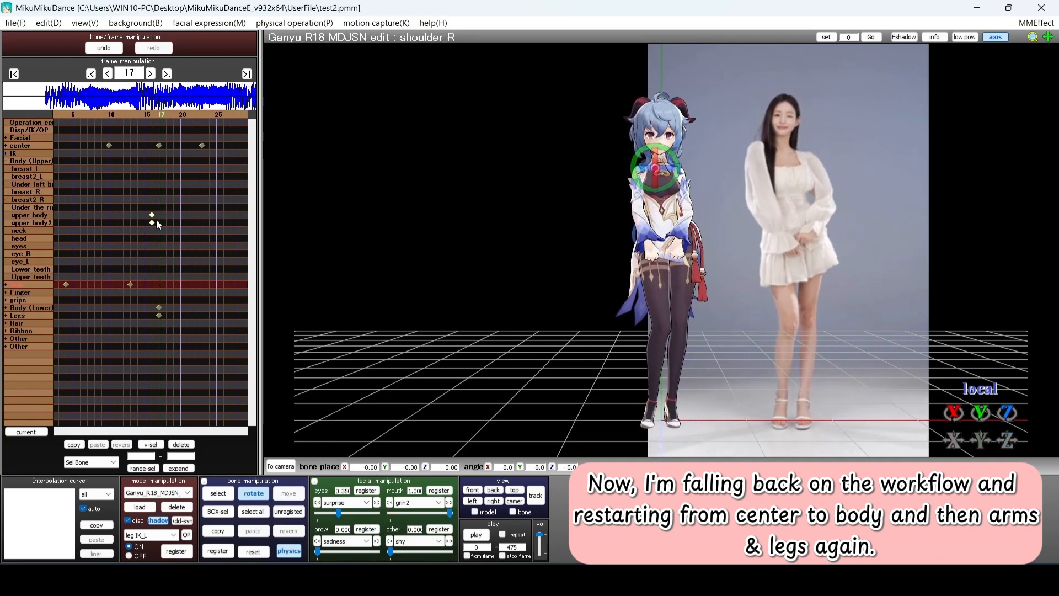
left_click(6, 161)
left_click_drag(151, 160, 158, 161)
Register the upper and lower body keys at frame 10
key("Left")
key("Left")
key("Left")
key("Left")
key("Left")
key("Left")
key("Left")
key("Left")
key("Left")
key("Left")
key("Right")
key("Right")
key("Right")
key("Right")
key("Left")
left_click(181, 191)
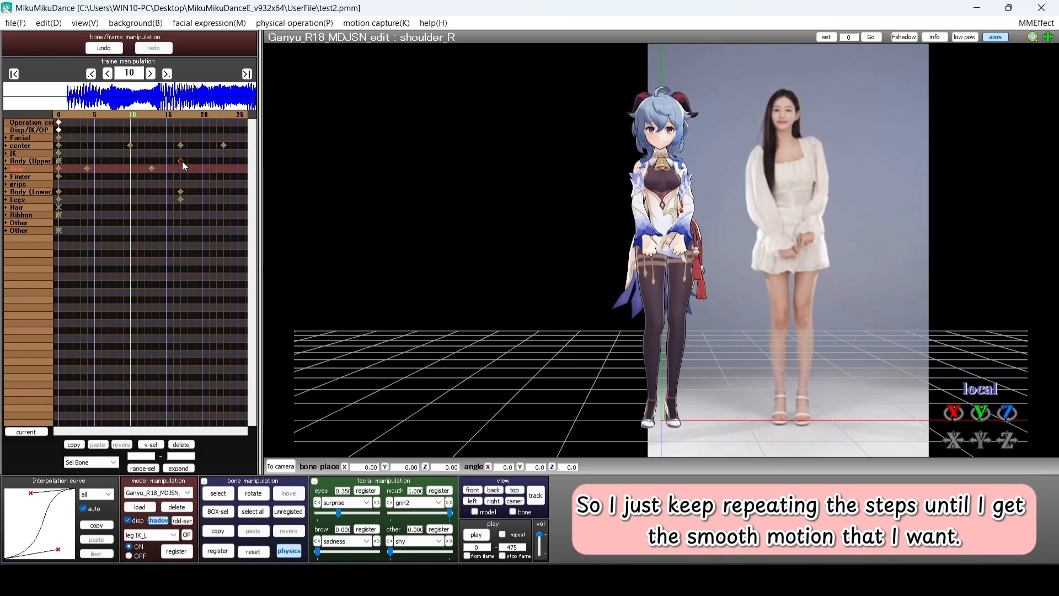
left_click(6, 161)
left_click(28, 215)
left_click(6, 307)
left_click(41, 192)
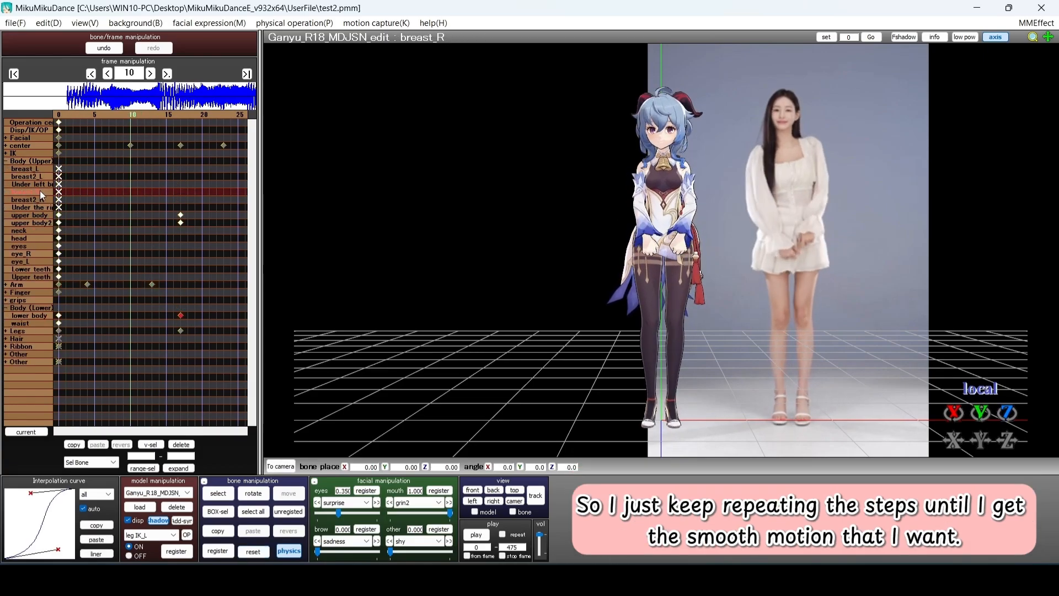
left_click(288, 511)
left_click(218, 550)
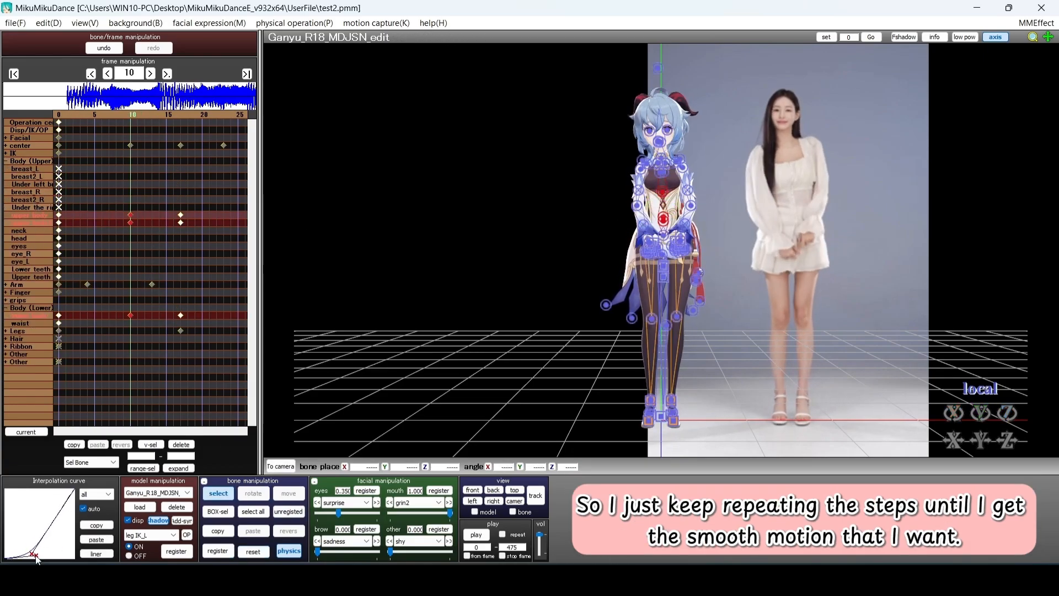
Reshape the interpolation curve of the body keys at frame 17
key("Left")
key("Left")
key("Left")
key("Right")
key("Right")
key("Right")
key("Right")
key("Right")
key("Right")
key("Right")
key("Right")
key("Right")
key("Right")
key("Left")
key("Left")
left_click_drag(162, 194, 194, 318)
left_click_drag(63, 500, 51, 495)
key("Left")
key("Left")
key("Left")
key("Left")
key("Left")
key("Right")
key("Right")
key("Right")
key("Right")
key("Right")
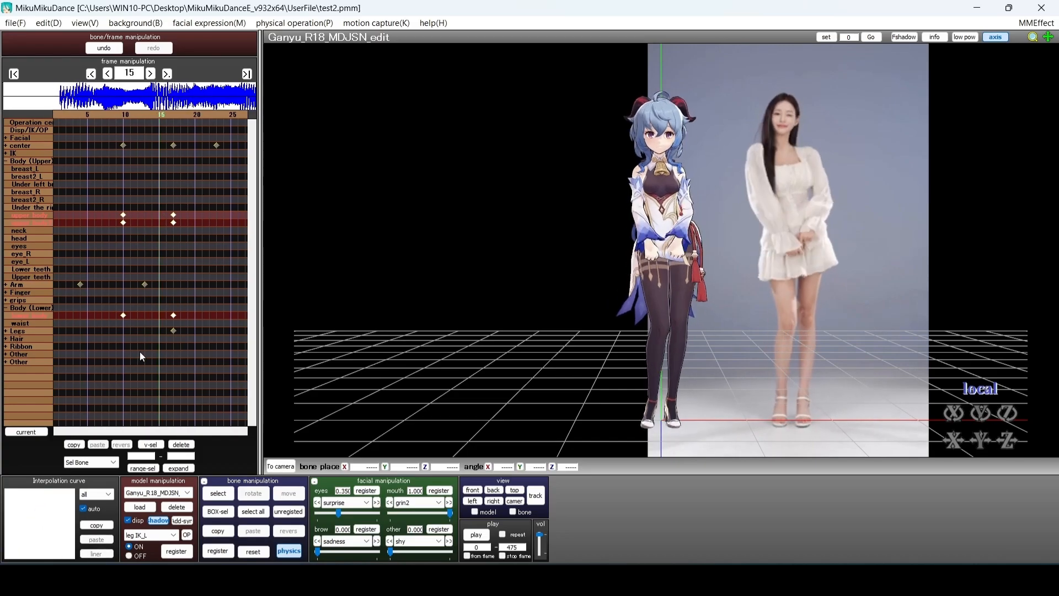
key("Left")
key("Left")
key("Left")
key("Left")
key("Left")
key("Right")
key("Right")
key("Right")
key("Right")
key("Left")
key("Left")
key("Left")
key("Left")
Register keys at frame 10 for every bone still unkeyed, including the head
left_click(26, 216)
left_click(27, 223)
key("x")
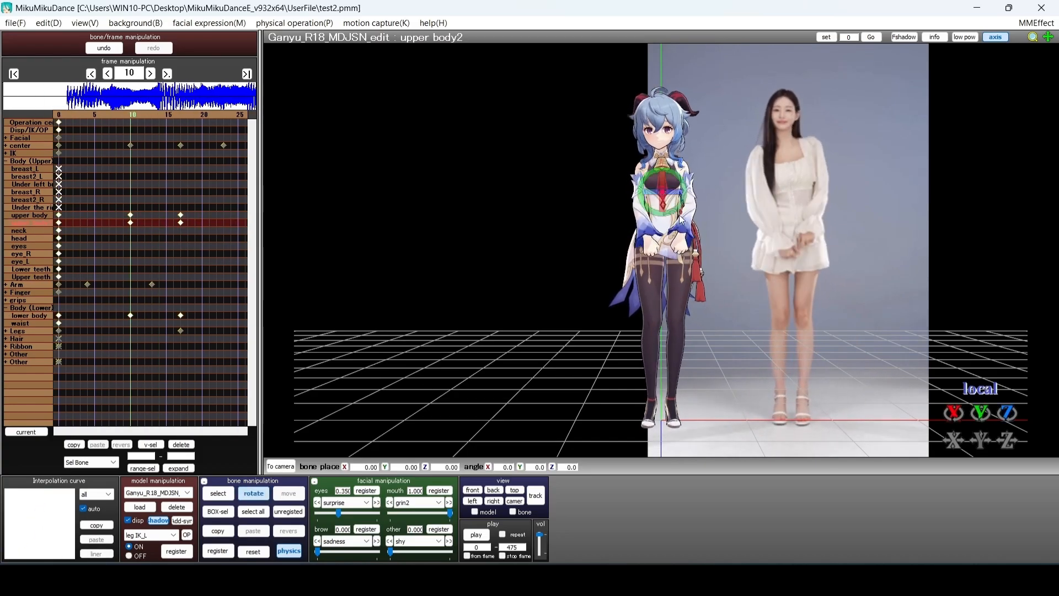
left_click(288, 511)
left_click(218, 550)
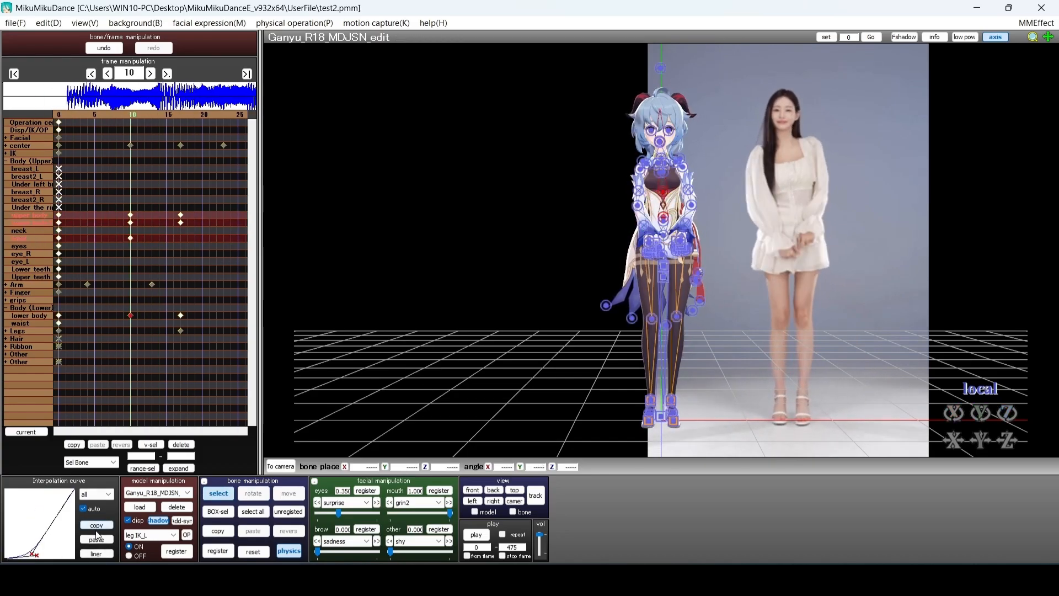
left_click(6, 161)
left_click(6, 161)
left_click(179, 393)
Compare frames 17 and 18, then box-select the upper body keys at frame 17
key("Right")
key("Right")
key("Right")
key("Right")
key("Right")
key("Right")
key("Right")
key("Right")
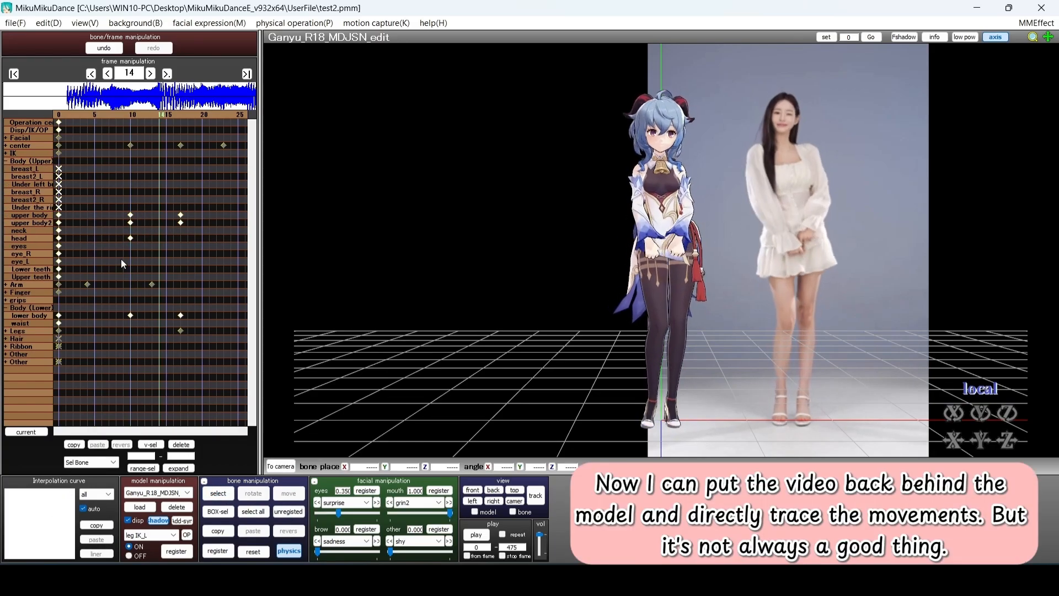
key("Left")
left_click(41, 216)
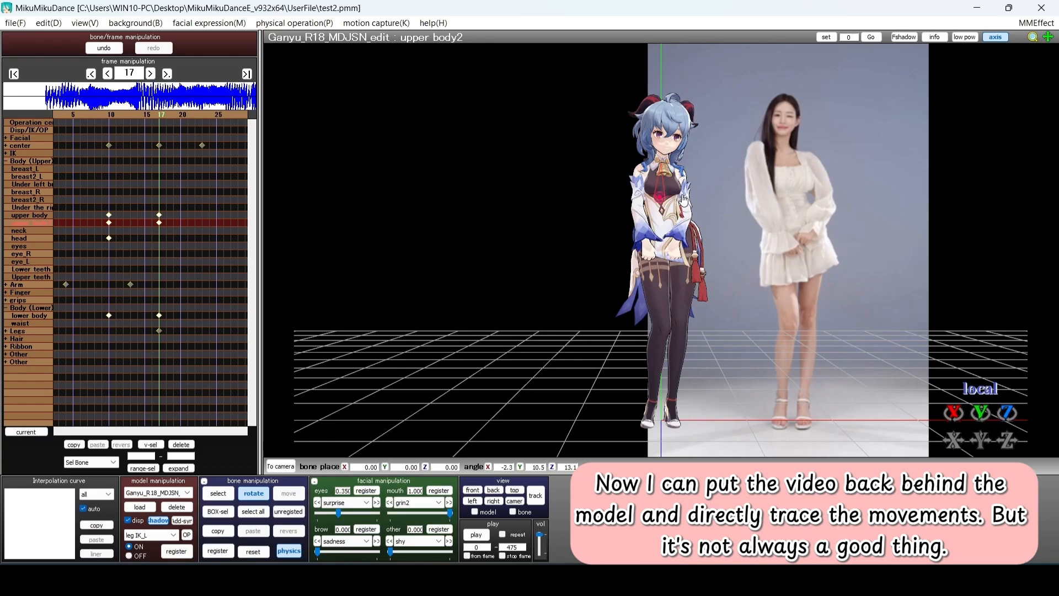
left_click_drag(151, 210, 166, 227)
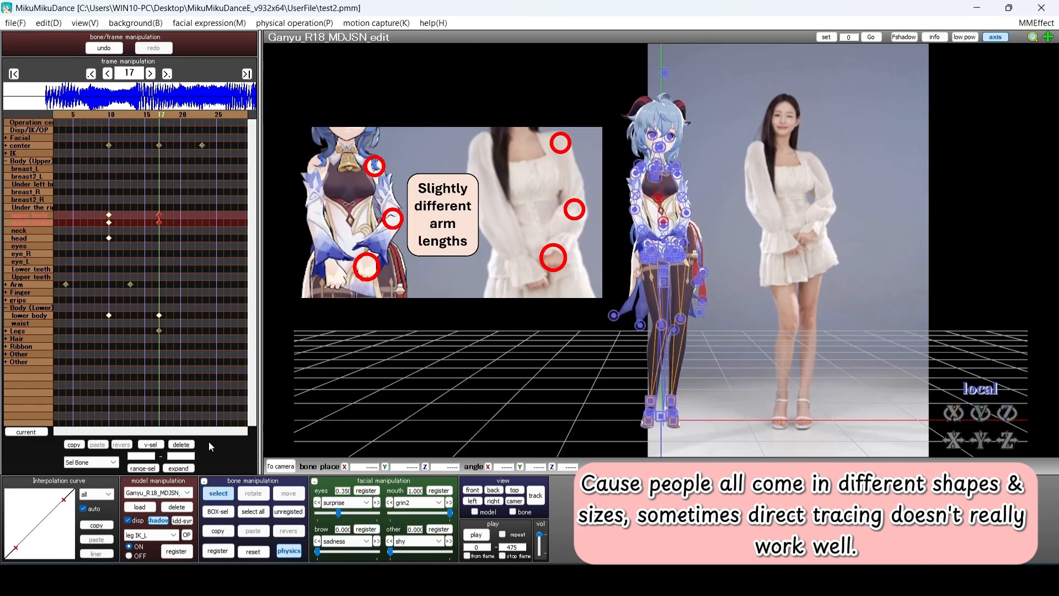
Play back the animation and compare the head bone's keys at frames 10 and 17
key("Left")
key("Left")
key("Left")
key("Left")
key("Left")
key("Left")
key("Left")
key("Left")
key("Left")
key("Left")
key("Left")
key("Left")
key("Left")
key("Left")
key("Left")
key("Left")
key("p")
left_click(666, 147)
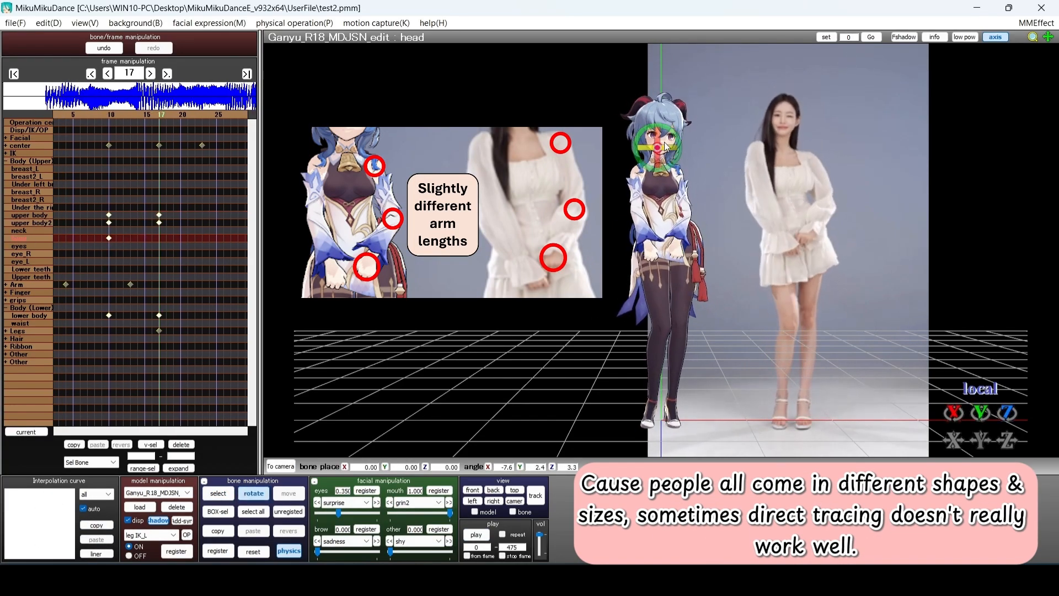
key("ctrl+Left")
key("ctrl+Right")
key("ctrl+Left")
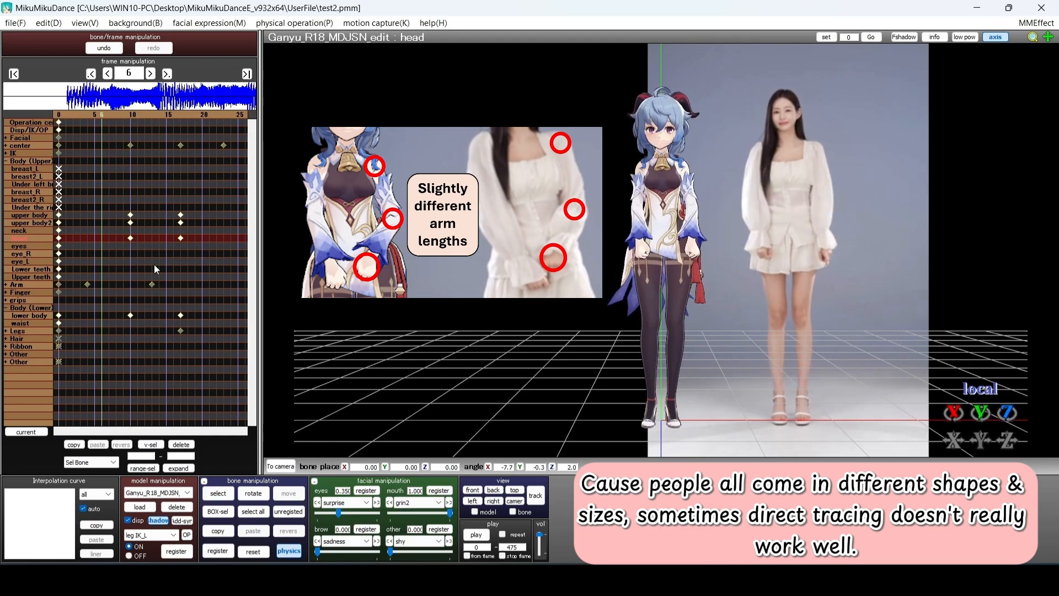
Select the neck bone and bring it to frame 17 for posing
left_click(34, 230)
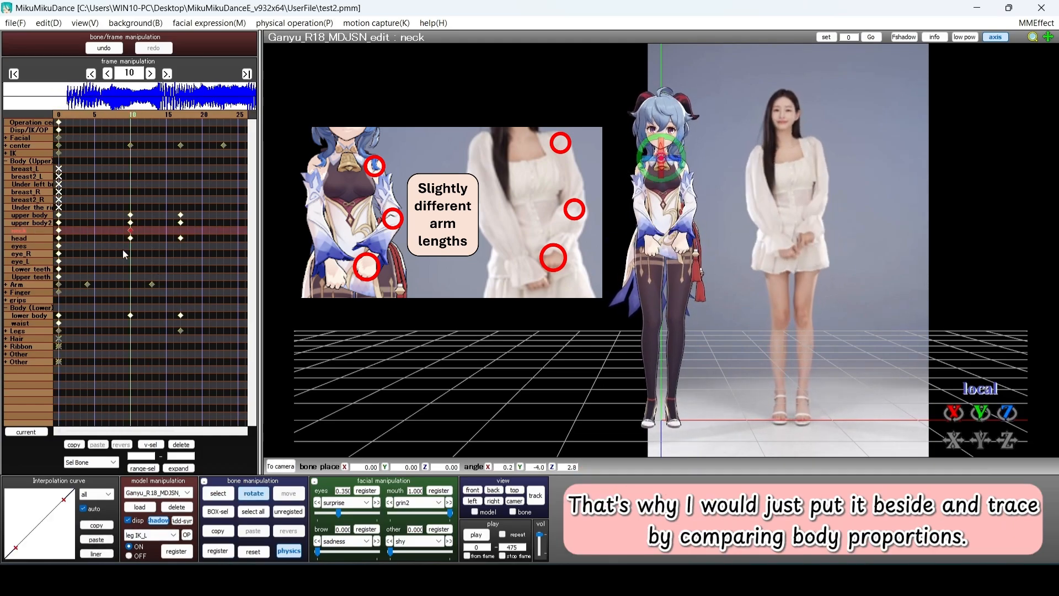
key("ctrl+Right")
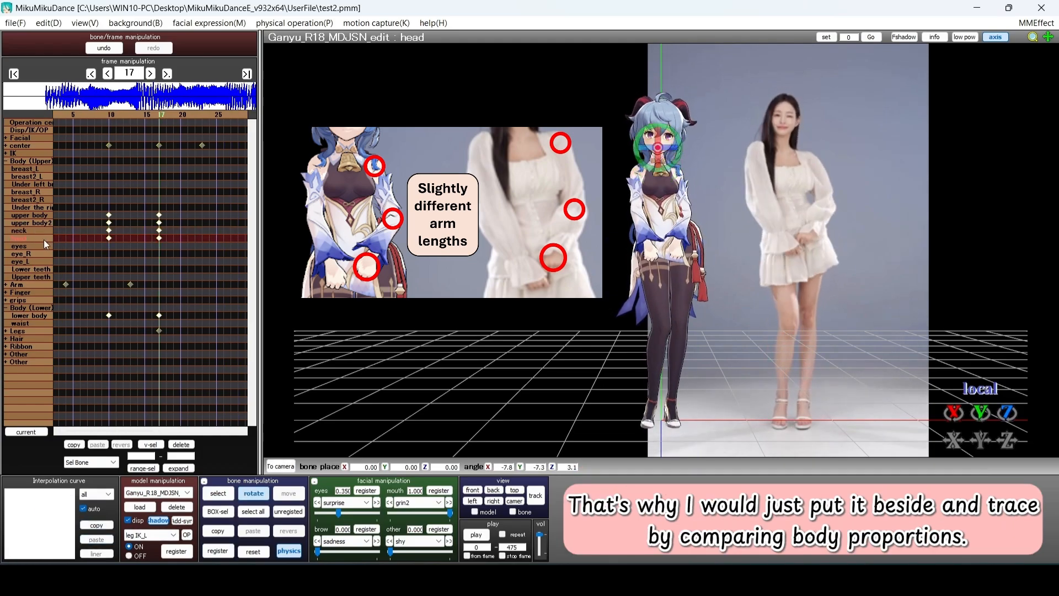
left_click(212, 343)
scroll(213, 333, "up", 8)
scroll(180, 268, "down", 3)
scroll(180, 268, "up", 3)
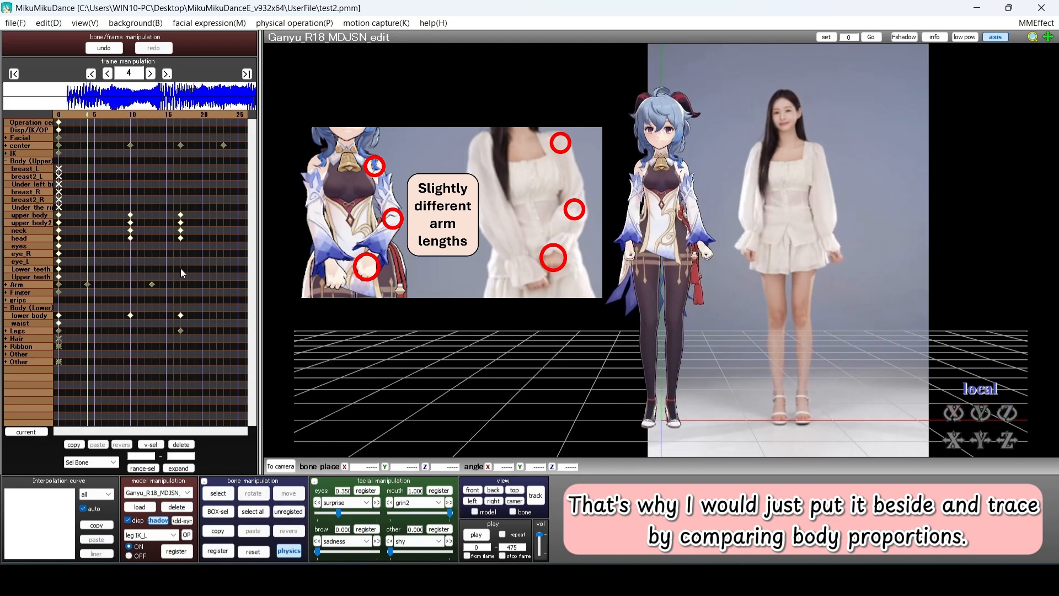
scroll(180, 268, "down", 7)
scroll(180, 268, "up", 5)
key("ctrl+Right")
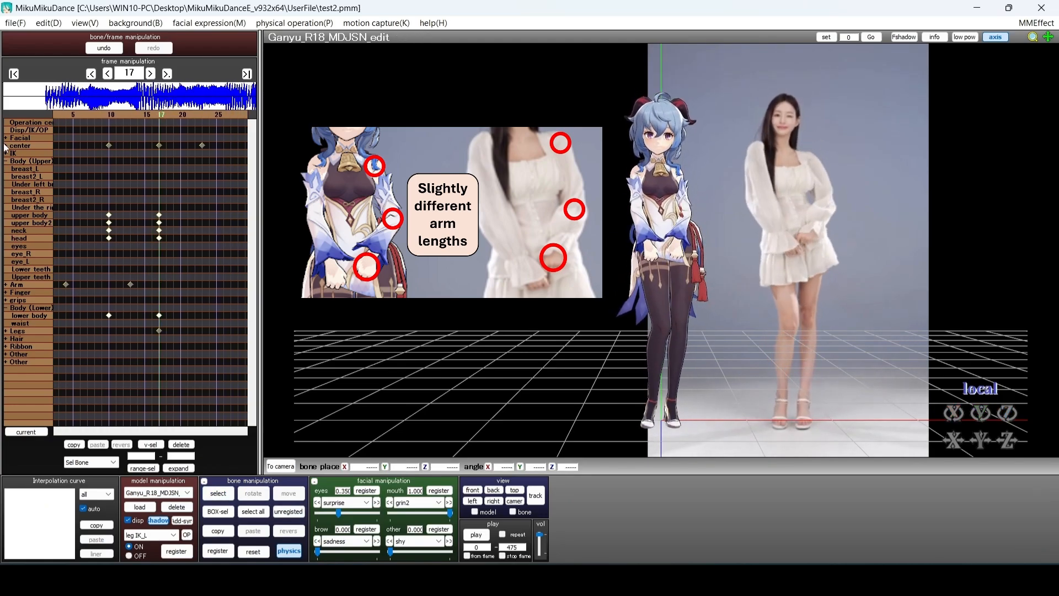
left_click(666, 272)
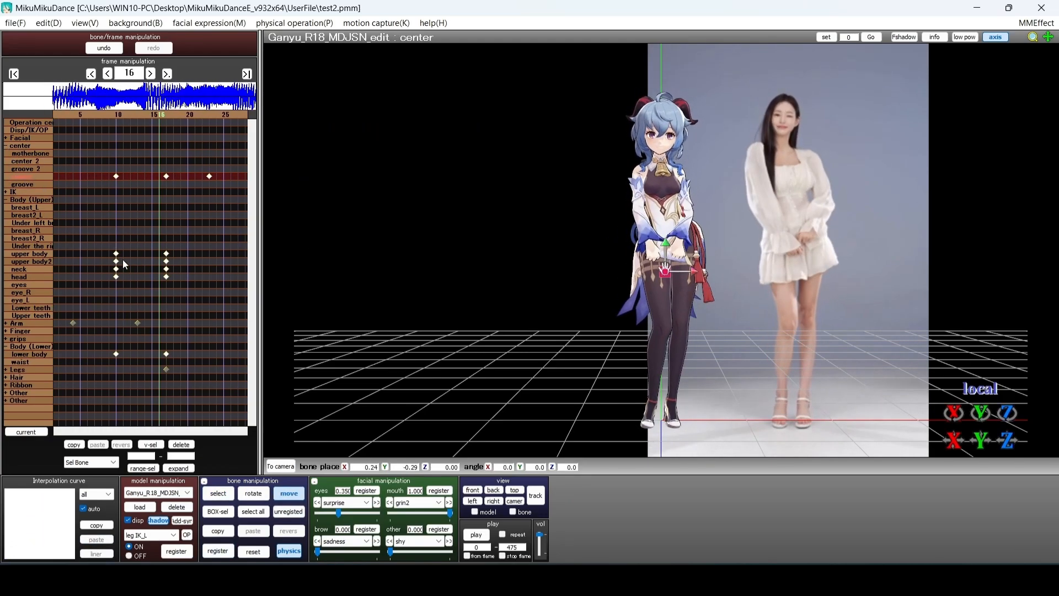
Select the upper body key at frame 17 and expand the Arm bone group
left_click(159, 254)
scroll(210, 309, "up", 10)
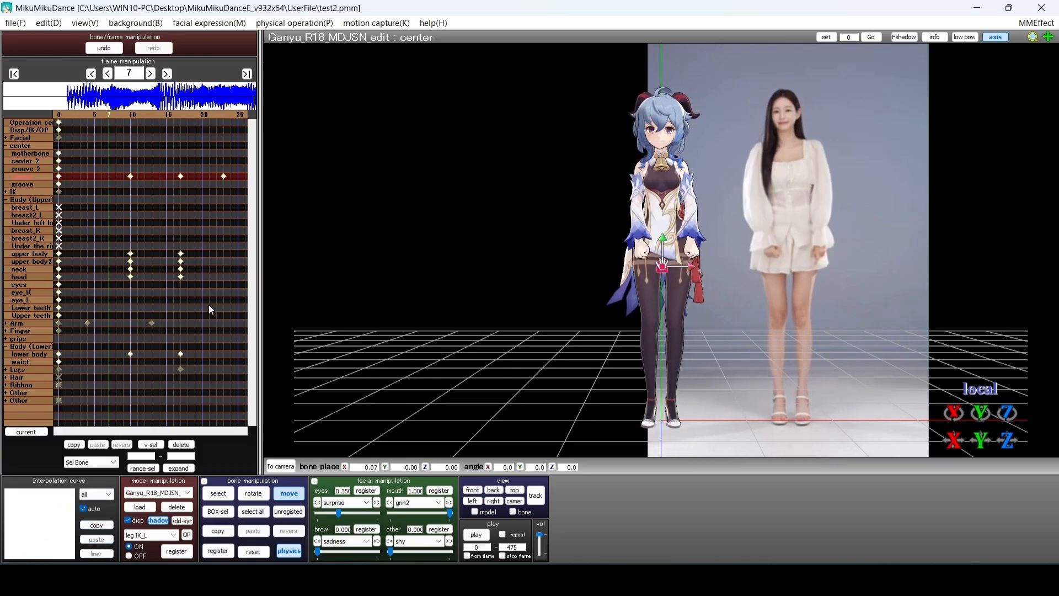
left_click(16, 323)
left_click(16, 200)
scroll(148, 187, "down", 4)
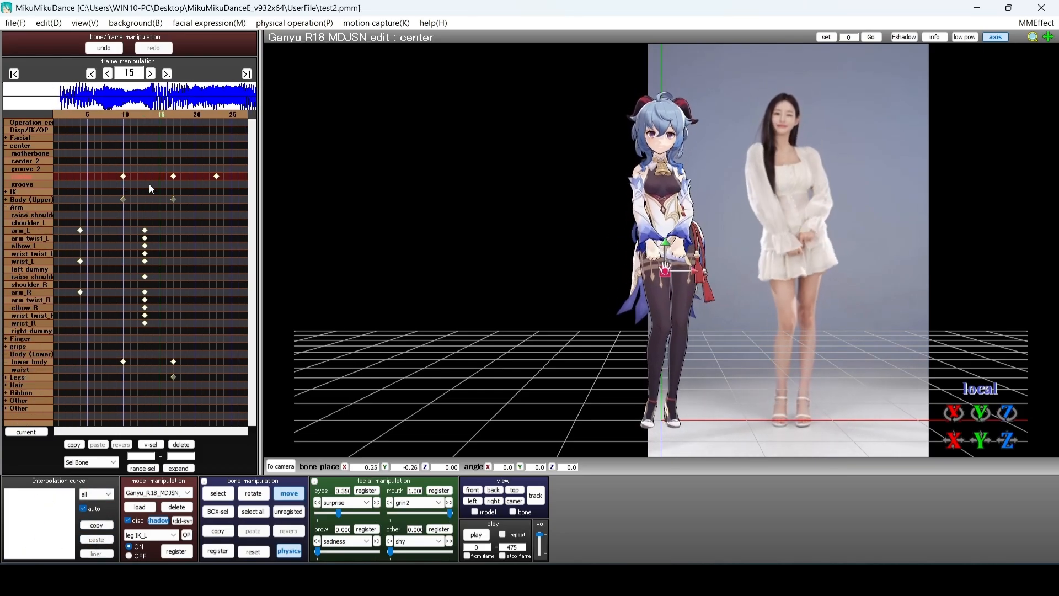
scroll(146, 183, "up", 11)
scroll(145, 182, "down", 13)
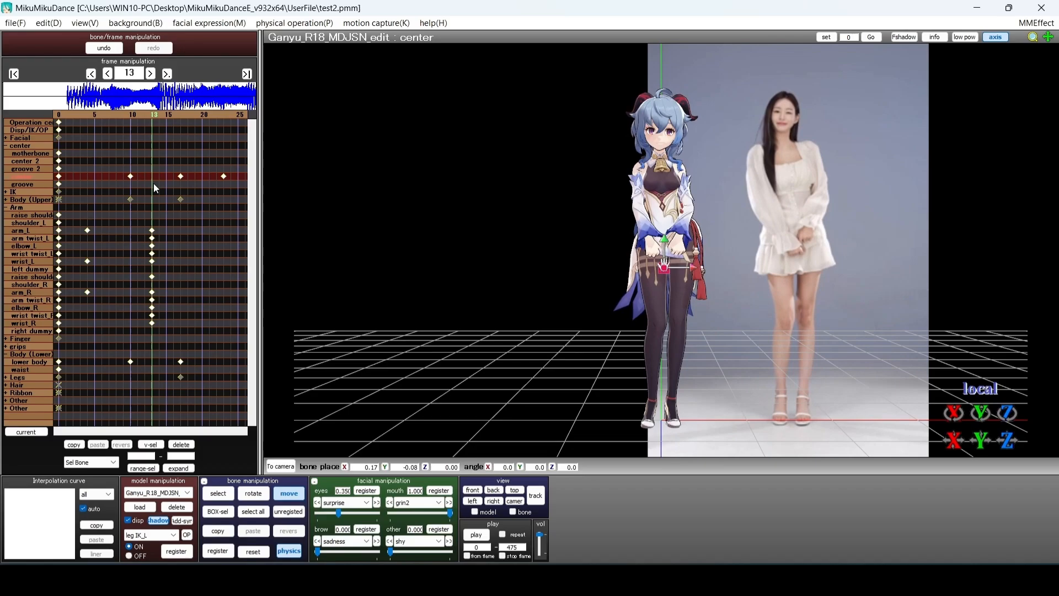
scroll(180, 181, "up", 1)
left_click(15, 146)
scroll(81, 204, "up", 1)
Register new arm_L and elbow_L keys at frame 17
left_click(37, 193)
scroll(256, 207, "down", 6)
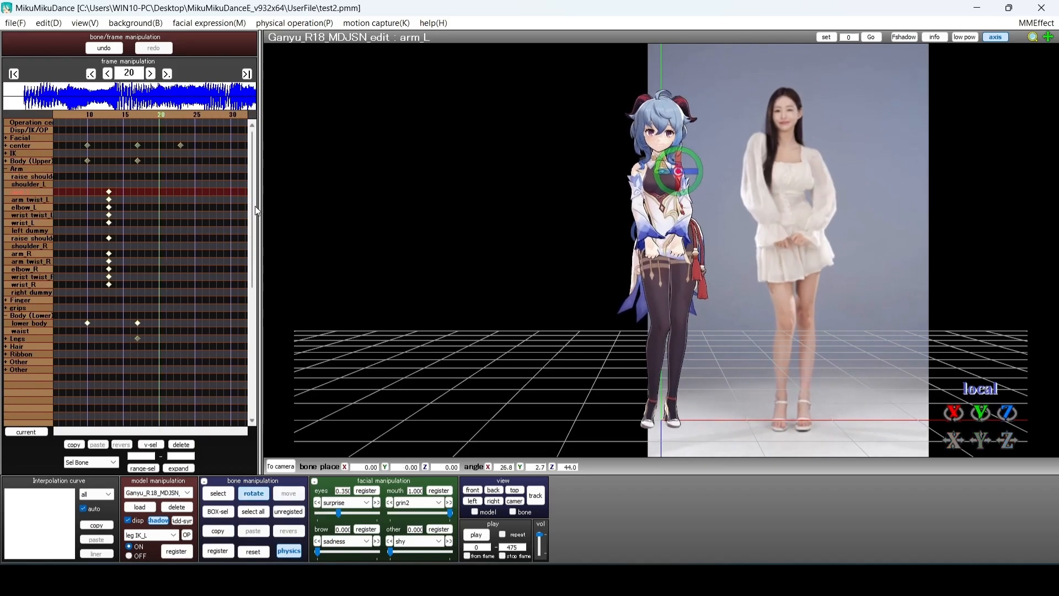
scroll(256, 206, "up", 3)
left_click(25, 207, "ctrl")
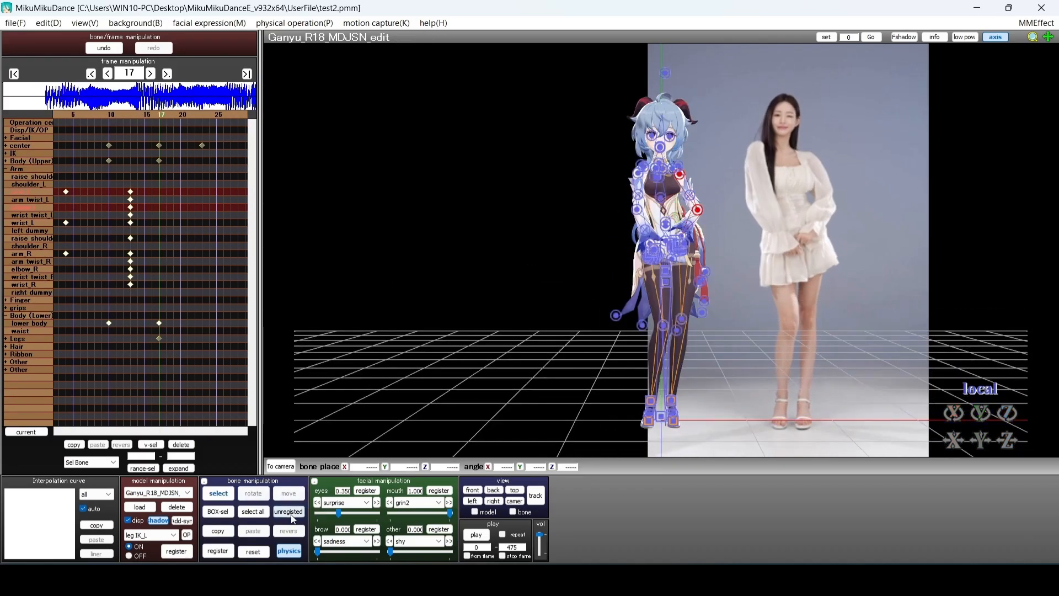
left_click(218, 551)
scroll(178, 256, "up", 4)
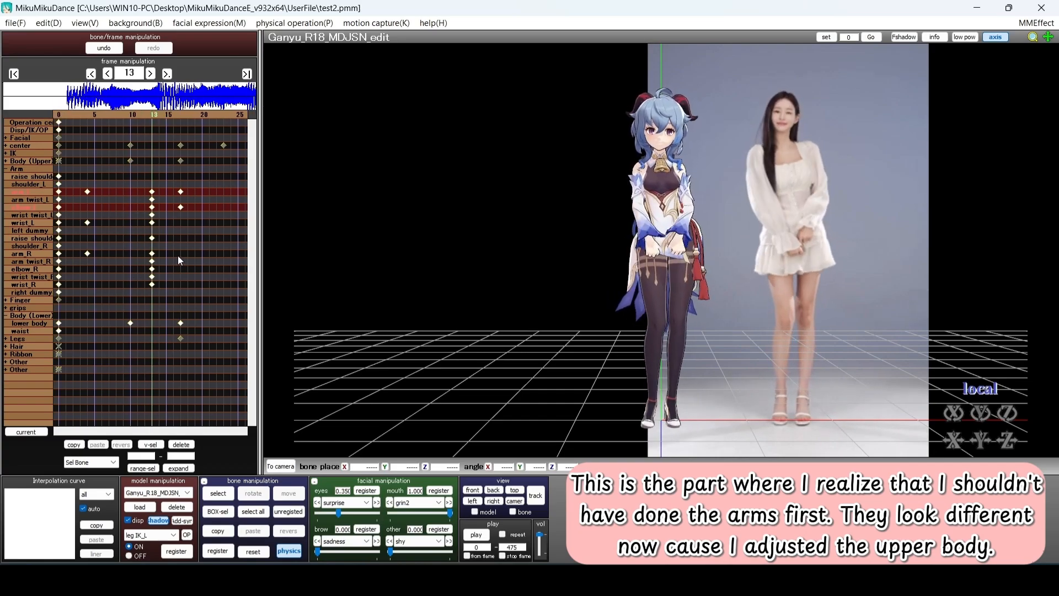
Browse the bone list, clear the key selection and select the upper body bone
scroll(177, 269, "down", 4)
left_click(27, 217)
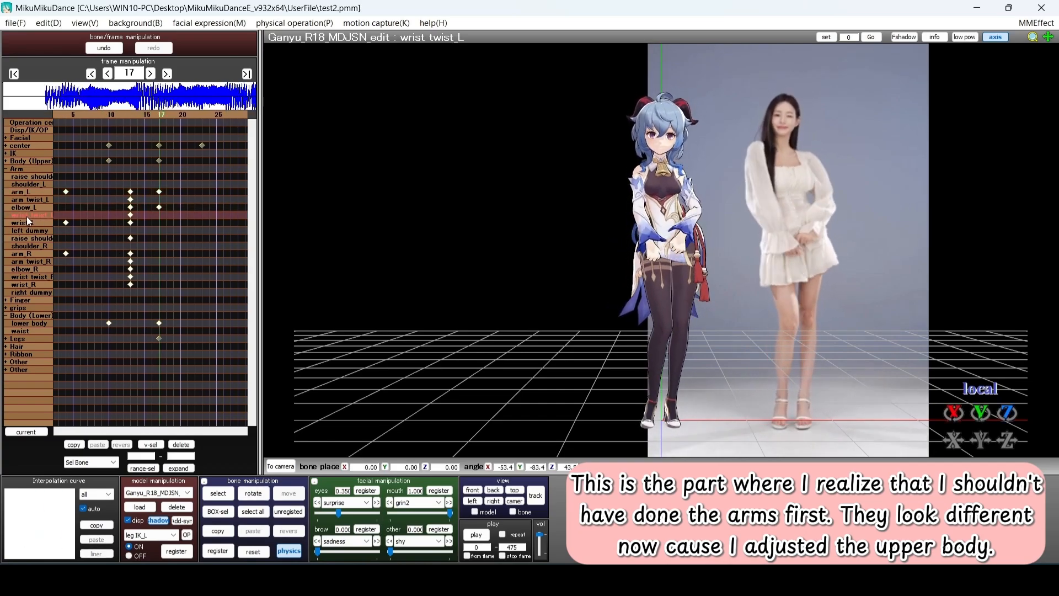
left_click(171, 342)
scroll(210, 299, "up", 4)
scroll(141, 325, "down", 3)
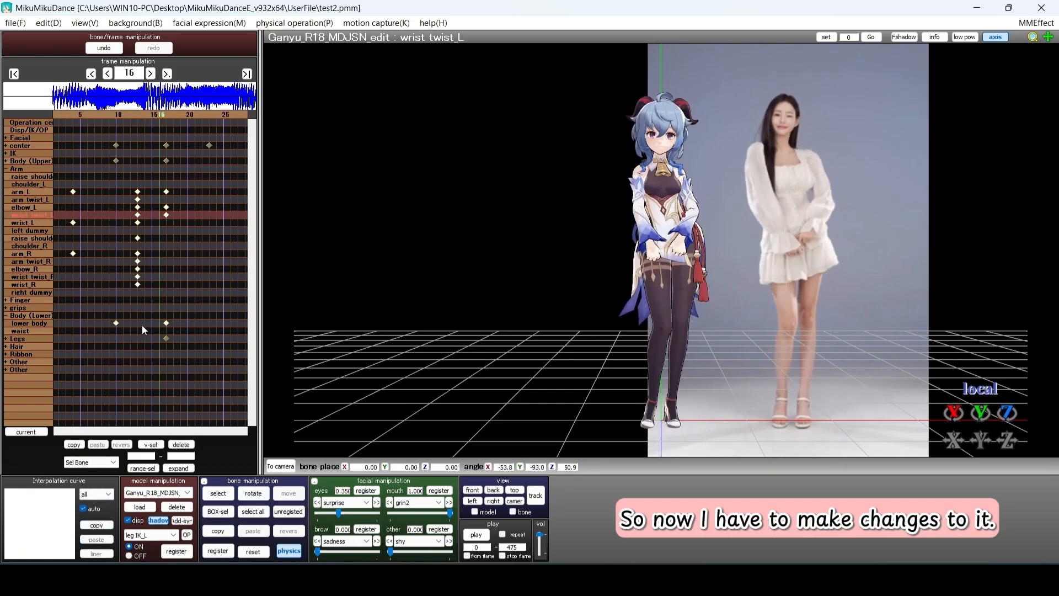
scroll(141, 325, "down", 1)
scroll(141, 326, "up", 1)
scroll(141, 325, "down", 1)
left_click(9, 161)
left_click(38, 214)
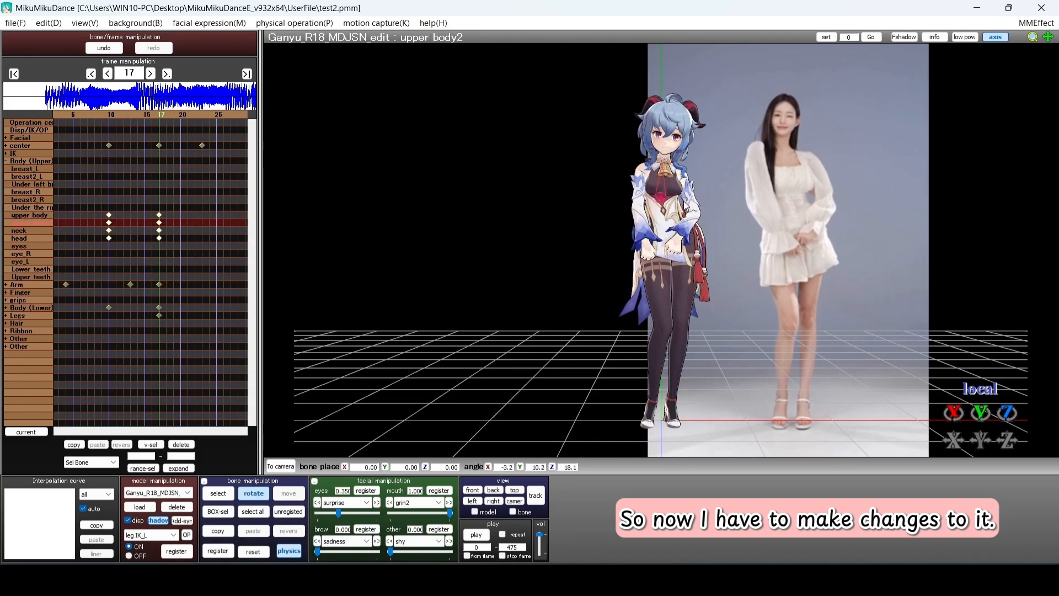
Check the model from behind, then select the lower body bone for rotation
right_click_drag(685, 212, 704, 340)
left_click(472, 490)
left_click_drag(171, 226, 141, 198)
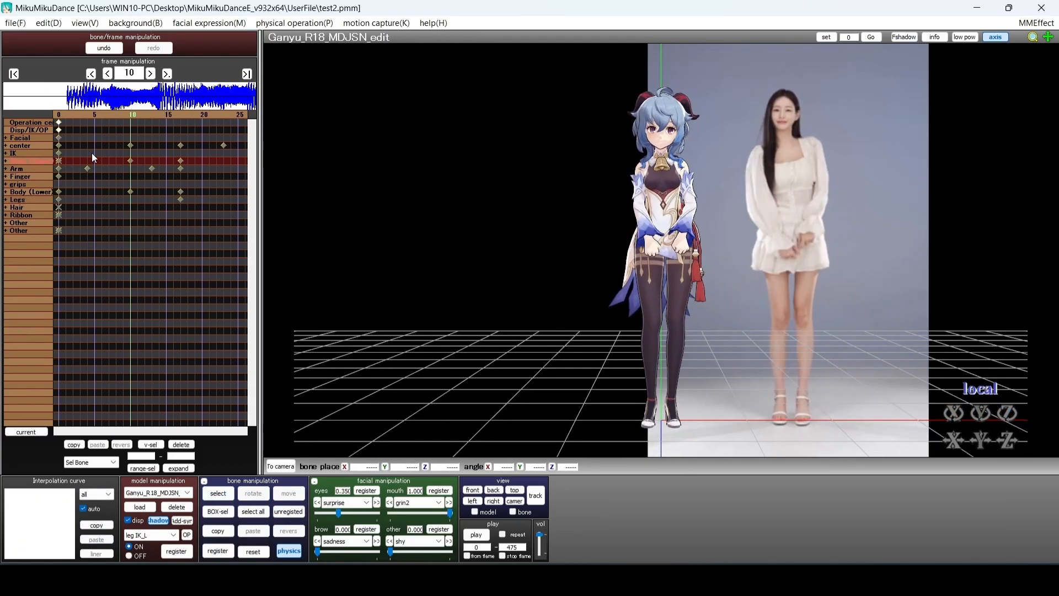
left_click(28, 200)
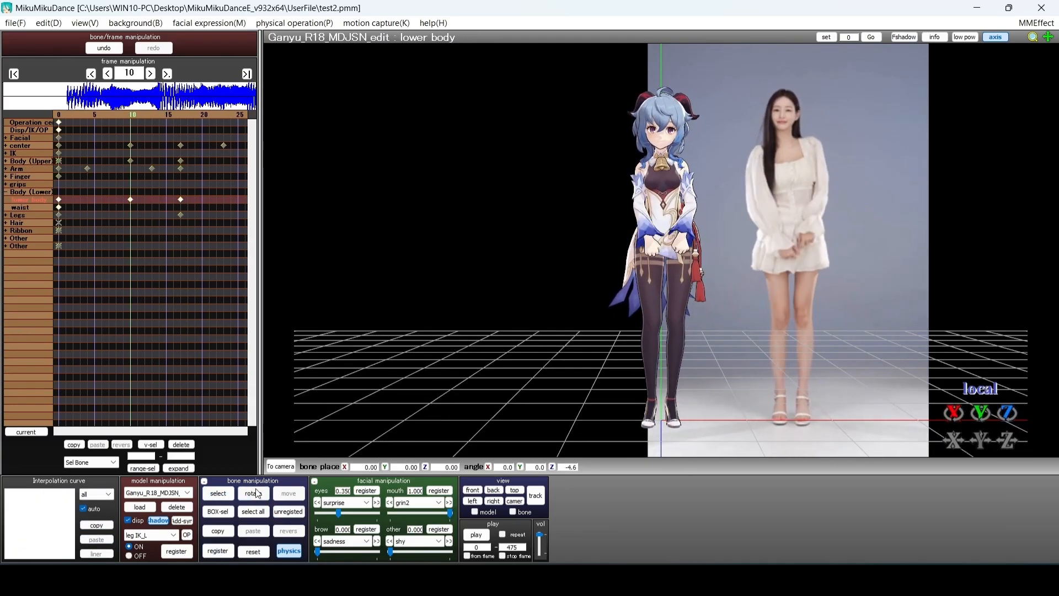
left_click(255, 493)
Select the frame-10 keys from neck and head down to lower body and scrub around frame 10
left_click(5, 163)
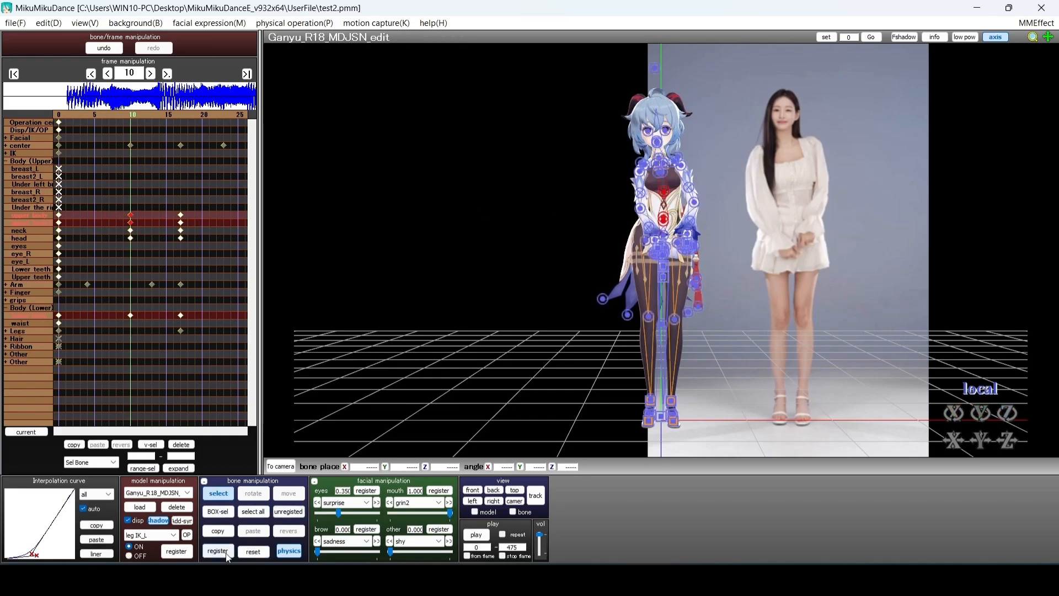
left_click_drag(144, 362, 126, 316)
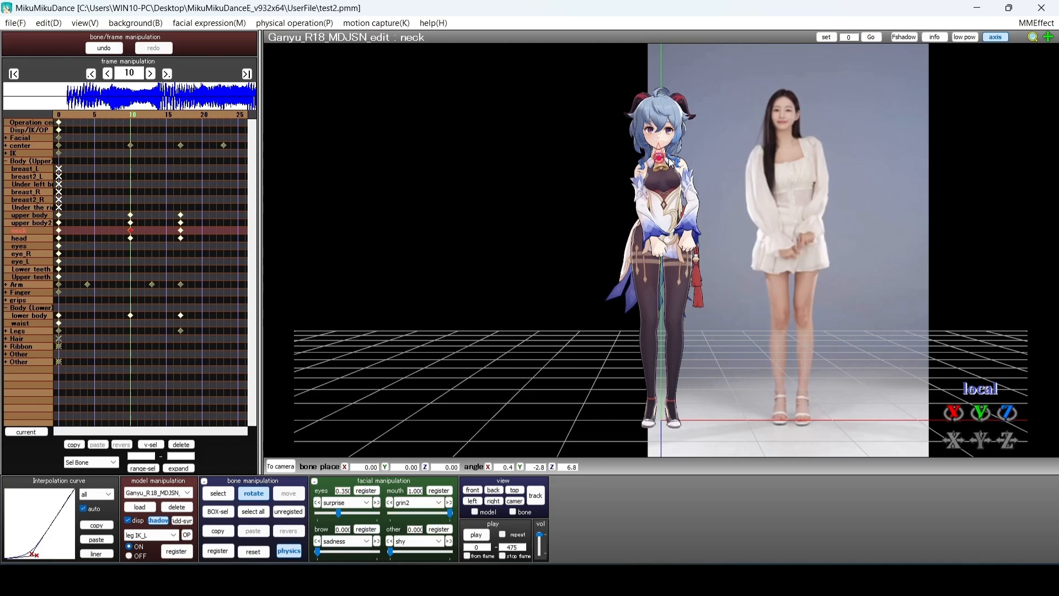
left_click(281, 510)
key("Return")
key("Left")
Select the five frame-10 keys and reshape their interpolation curve for easing
key("Right")
key("Right")
key("Left")
left_click_drag(139, 349, 123, 211)
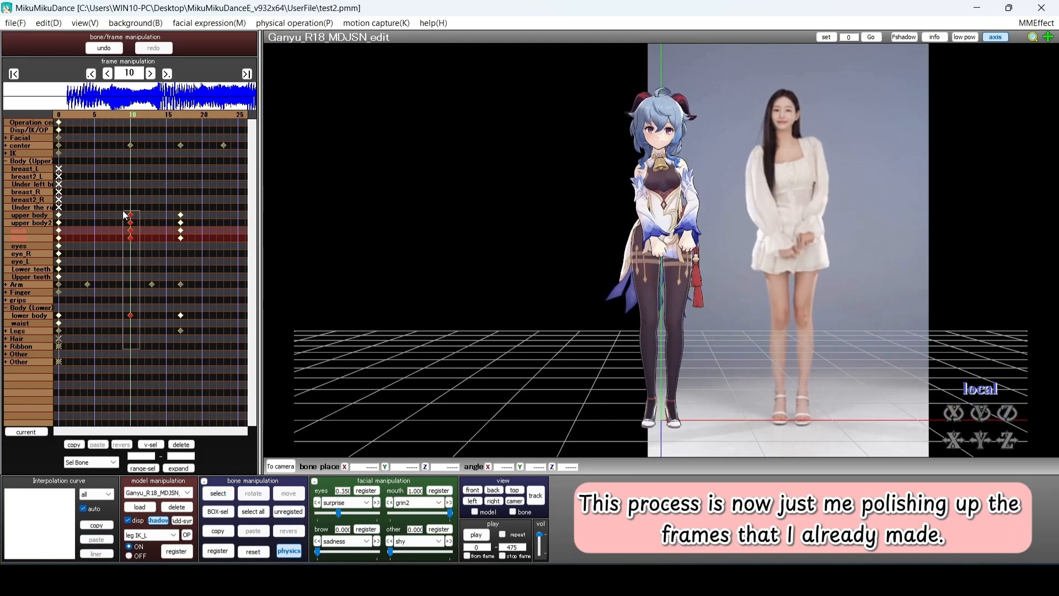
left_click_drag(34, 492, 25, 491)
left_click(147, 355)
Scrub through the frames and inspect the frame-17 keys, ending on frame 17
key("Left")
key("Left")
key("Left")
key("Left")
key("Left")
key("Left")
key("Left")
key("Left")
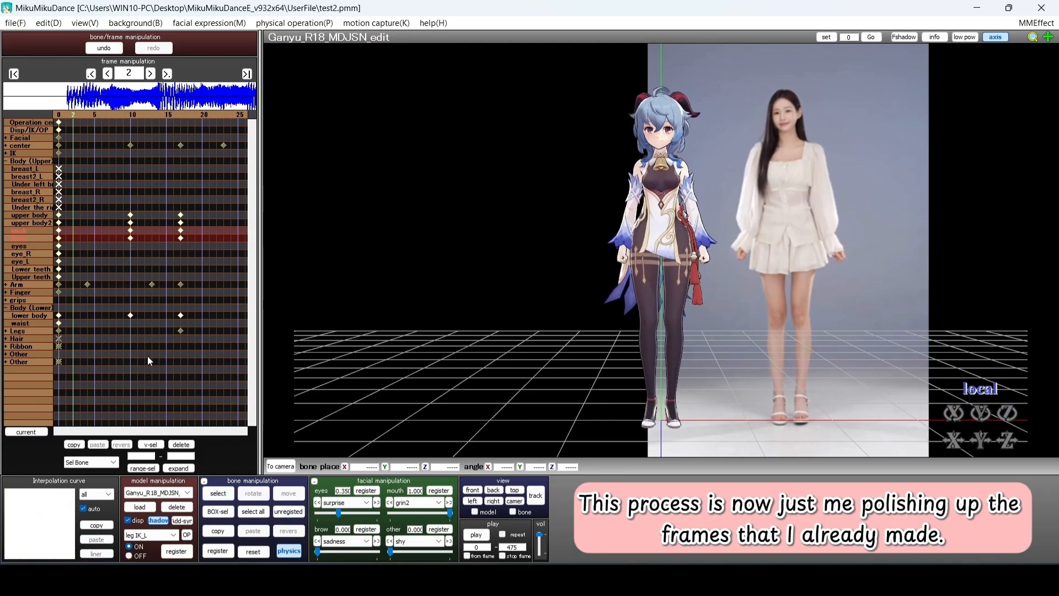
key("Right")
key("Right")
key("Right")
key("Right")
key("Right")
key("Right")
key("Right")
key("Right")
key("Right")
key("Right")
key("Right")
key("Right")
key("Right")
key("Right")
key("Right")
left_click(159, 315)
left_click(160, 238)
left_click(195, 386)
key("Left")
key("Left")
key("Left")
key("Left")
key("Left")
key("Left")
key("Left")
key("Left")
key("Left")
key("Left")
key("Left")
key("Right")
key("Right")
key("Right")
key("Right")
key("Right")
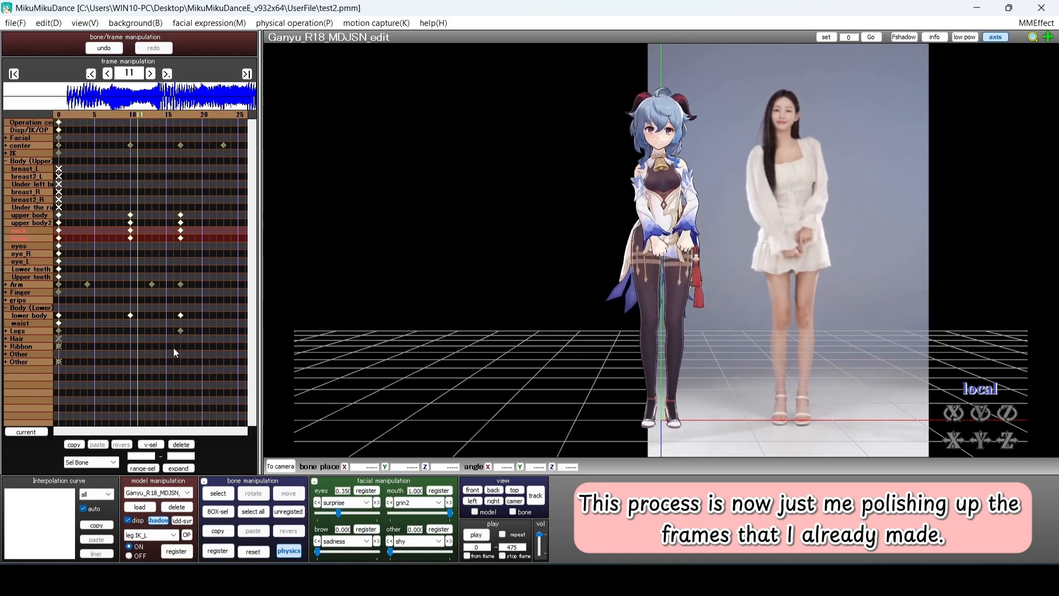
key("Left")
key("Left")
key("Left")
key("Left")
key("Left")
key("Left")
key("Right")
key("Right")
key("Right")
key("Right")
key("Right")
key("Right")
key("Right")
key("Right")
key("Right")
key("Right")
key("Right")
key("Right")
Rotate the lower body to 0.9, 9.1, -12.5 and register it at frame 17
left_click(28, 315)
left_click(254, 494)
key("Return")
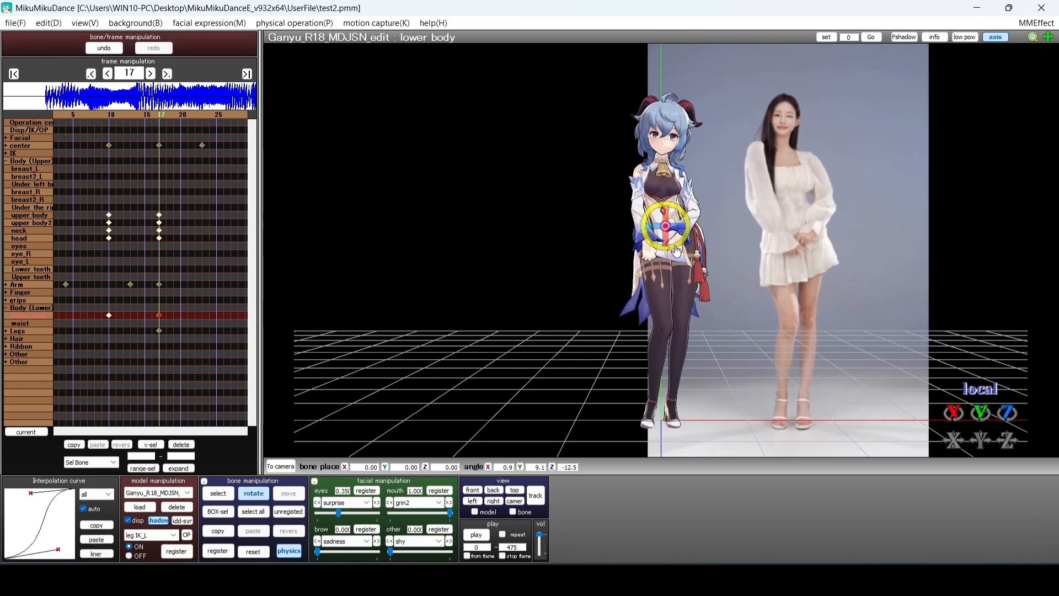
left_click(216, 552)
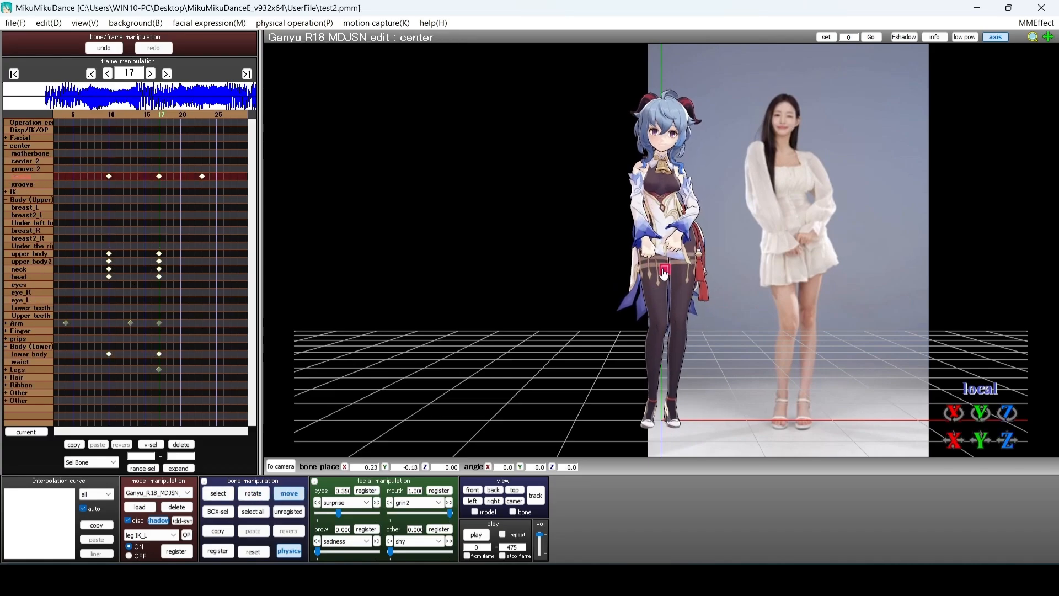
Deselect the center bone and step back and forth around frame 17 to check the motion
left_click(574, 265)
key("Left")
key("Left")
key("Left")
key("Left")
key("Left")
key("Left")
key("Left")
key("c")
key("Right")
key("Right")
key("Right")
key("Right")
key("Right")
key("Right")
key("Right")
key("Left")
key("Left")
key("Left")
key("Left")
key("Left")
key("Left")
key("Left")
key("Left")
key("Left")
key("Left")
key("Left")
key("Left")
key("Left")
key("Left")
key("Left")
key("Left")
key("Right")
key("Right")
key("Right")
key("Right")
key("Right")
key("Right")
key("Right")
key("Right")
key("Right")
key("Right")
key("Right")
key("Right")
key("Right")
key("Right")
key("Right")
key("Right")
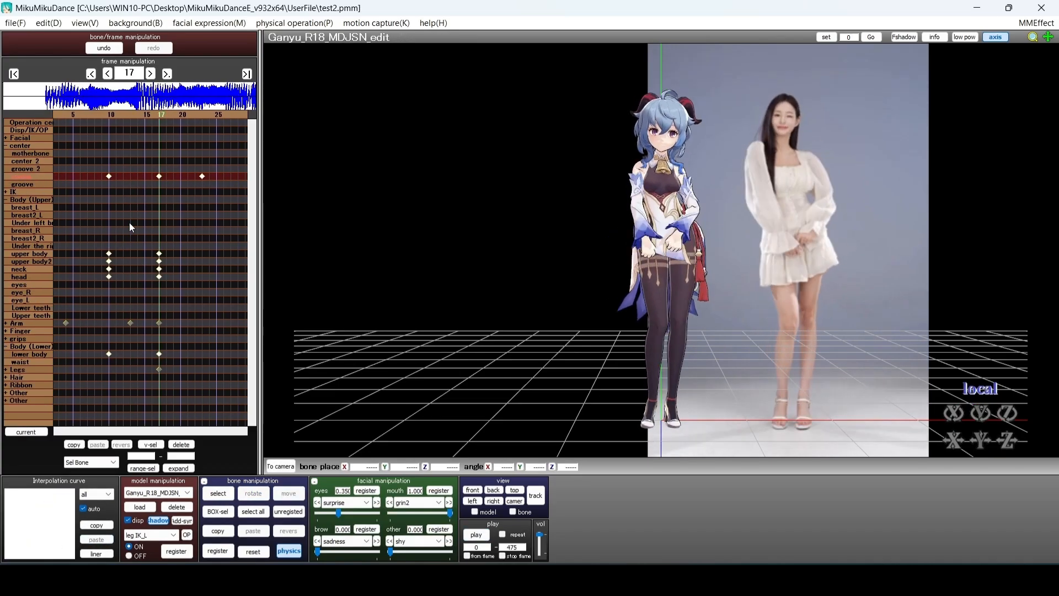
Make the Arm key's interpolation linear and check the pose at frame 13
left_click(159, 323)
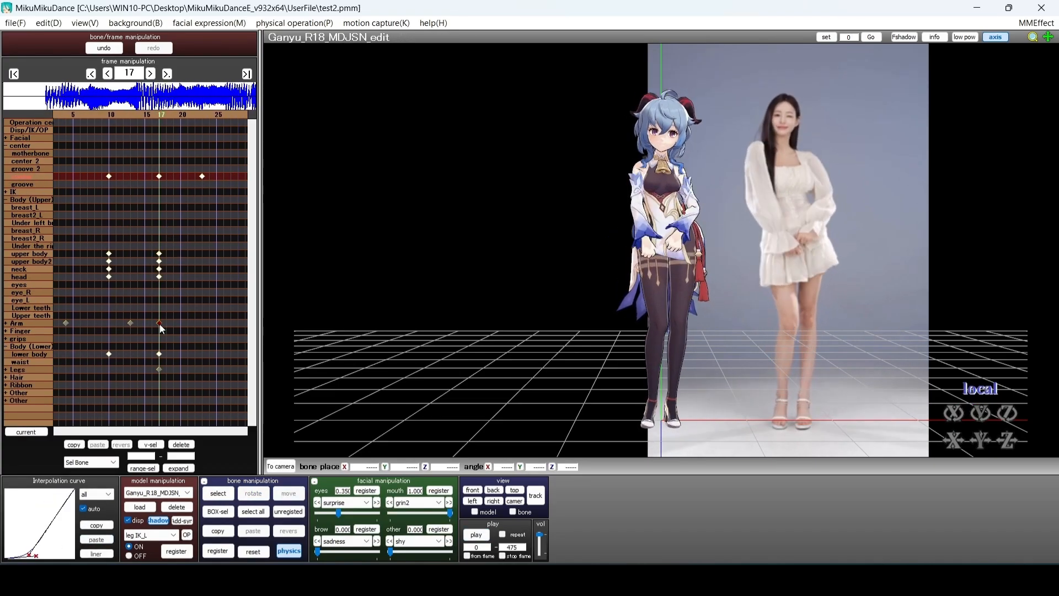
key("Left")
key("Left")
key("Left")
key("Left")
key("Left")
key("Left")
key("Right")
key("Right")
left_click(152, 323)
left_click(98, 554)
left_click(120, 387)
key("Left")
key("Left")
key("Left")
key("Left")
key("Left")
key("Left")
key("Left")
key("Left")
key("Left")
key("Left")
key("Left")
key("Right")
key("Right")
key("Right")
key("Right")
key("Right")
key("Right")
key("Right")
key("Right")
key("Right")
key("Right")
key("Right")
key("Right")
key("Right")
key("Right")
key("Right")
key("Left")
key("Left")
key("Left")
key("Left")
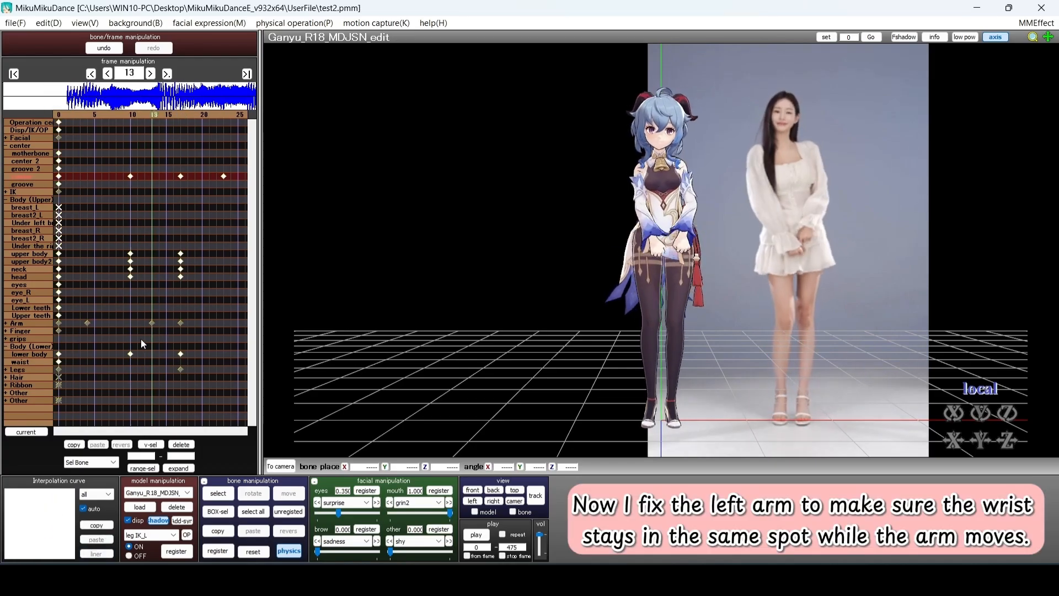
Select the Arm key and scrub frames to check the arm motion, returning to frame 4
key("Left")
left_click(152, 323)
left_click_drag(152, 323, 144, 322)
key("Left")
key("Left")
key("Left")
key("Left")
key("Left")
key("Left")
key("Left")
key("Left")
key("Right")
key("Right")
key("Right")
key("Right")
key("Right")
key("Right")
key("Right")
key("Right")
key("Right")
key("Right")
key("Right")
key("Right")
key("Right")
key("Right")
key("Left")
key("Left")
key("Left")
key("Left")
key("Left")
key("Left")
key("Left")
key("Left")
key("Left")
key("Left")
key("Left")
key("Left")
key("Left")
key("Left")
Rotate the right wrist slightly and register it at frame 4
left_click(6, 323)
scroll(112, 309, "down", 3)
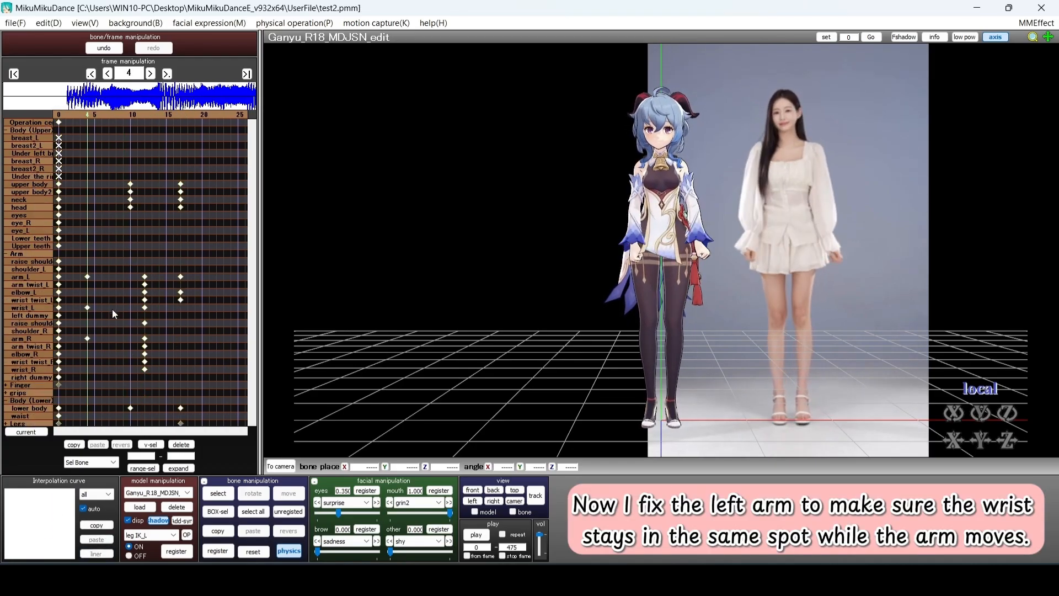
left_click(25, 369)
left_click_drag(622, 242, 622, 234)
left_click(218, 550)
left_click(151, 444)
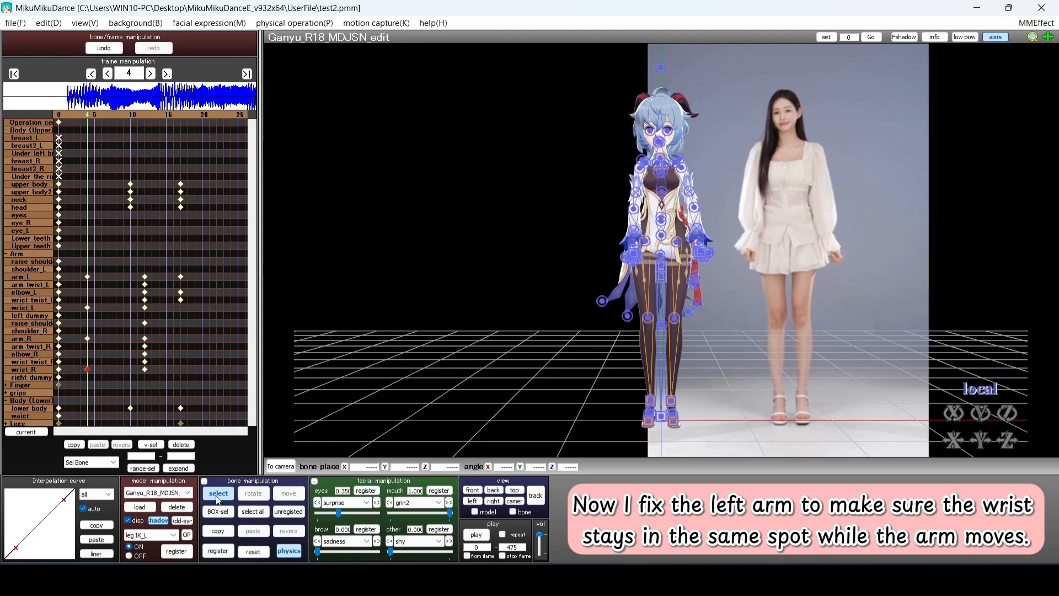
key("Left")
key("Right")
Review the arm motion and delete the raise shoulder_R key at frame 12
left_click(145, 277)
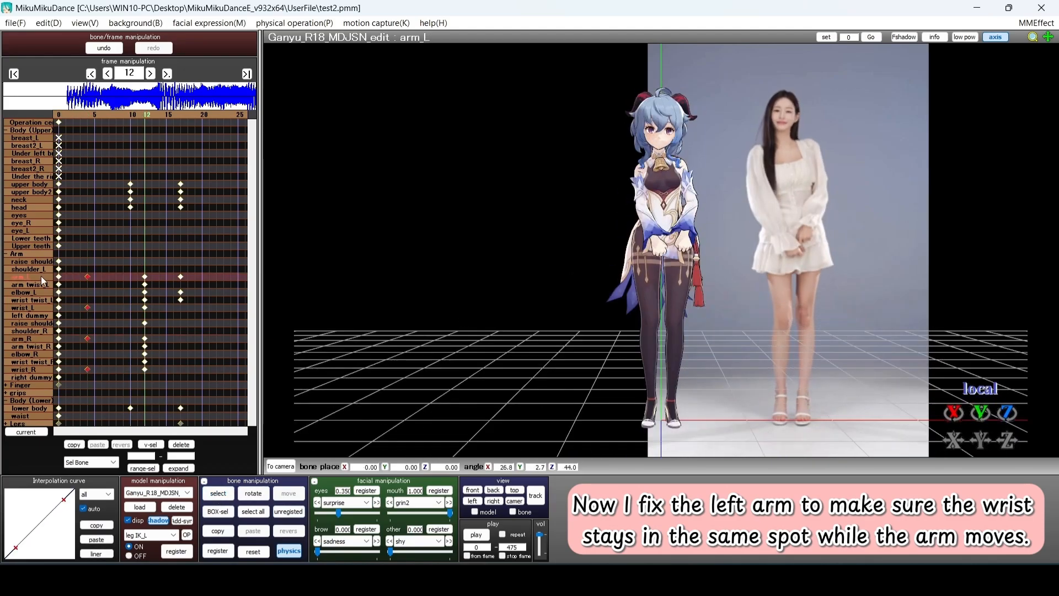
key("Left")
key("Left")
key("Left")
key("Left")
key("Left")
key("Left")
key("Left")
key("Right")
key("Right")
key("Right")
key("Right")
key("Right")
key("Right")
key("Right")
key("Right")
key("Right")
key("Right")
key("Right")
key("Right")
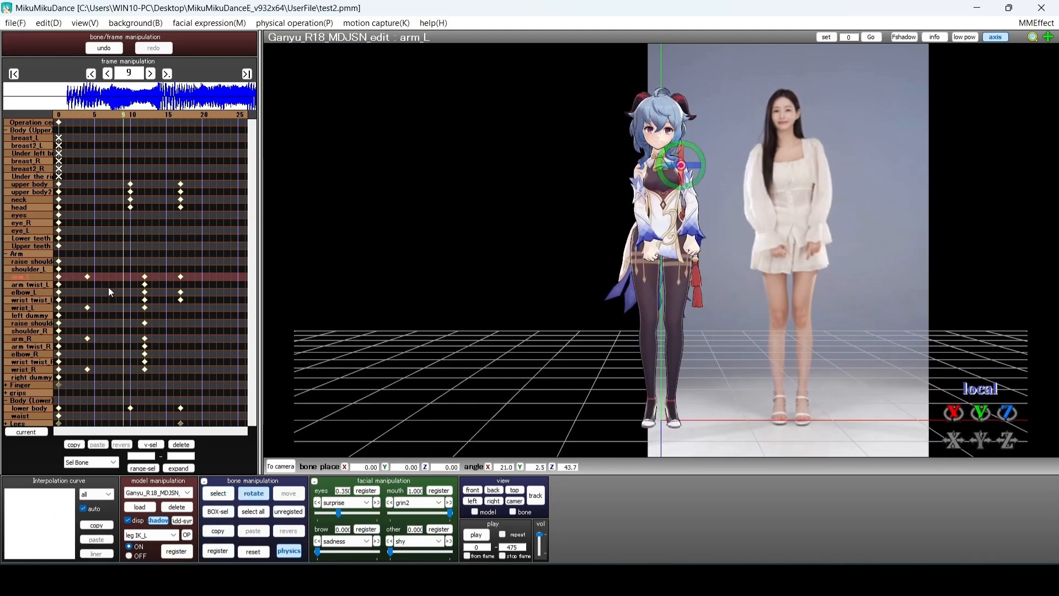
key("Left")
key("Left")
key("Left")
key("Left")
key("Left")
key("Left")
key("Left")
key("Left")
key("Left")
key("Right")
key("Right")
key("Right")
key("Right")
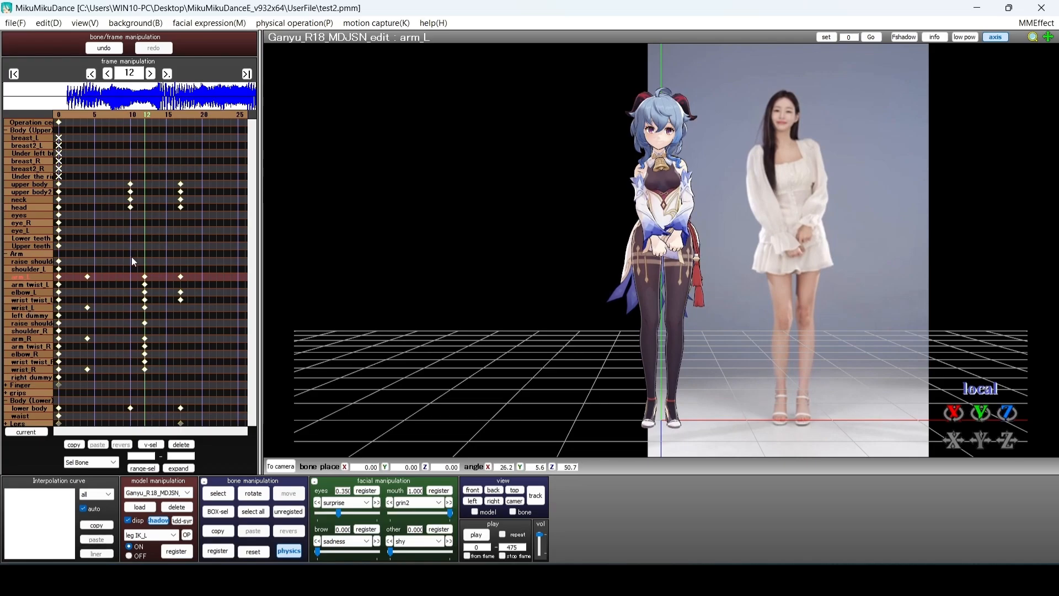
left_click(144, 323)
key("Delete")
key("Left")
key("Left")
key("Left")
key("Left")
key("Left")
key("Left")
key("Left")
key("Left")
key("Left")
key("Left")
key("Right")
key("Right")
key("Right")
key("Right")
key("Right")
key("Right")
key("Right")
key("Right")
key("Right")
key("Right")
key("Right")
key("Right")
key("Right")
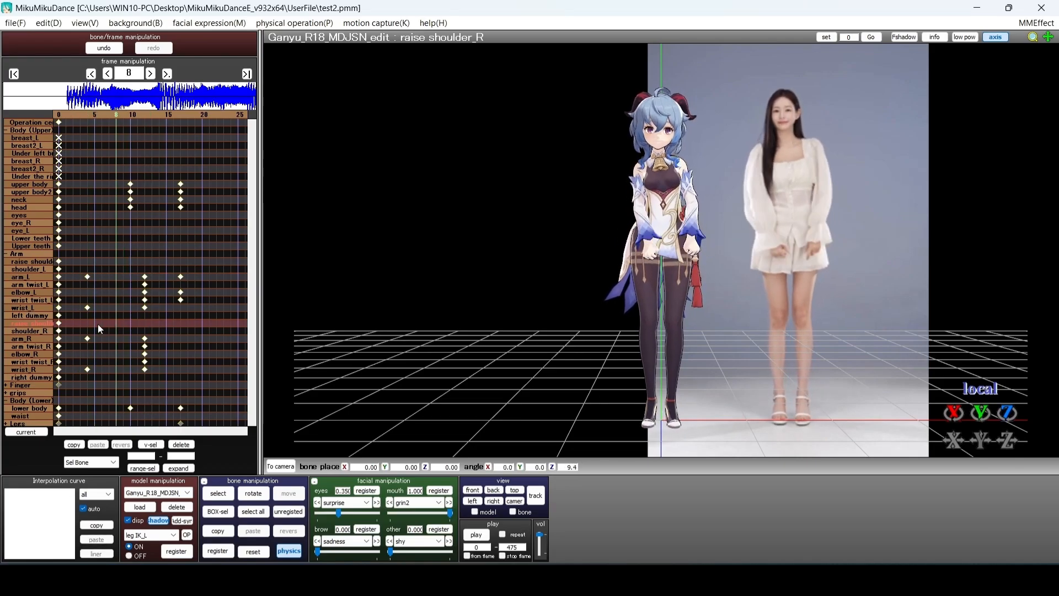
key("Left")
key("Left")
key("Left")
Copy the frame-0 left-arm keys and paste them at frame 4
left_click_drag(133, 262, 159, 317)
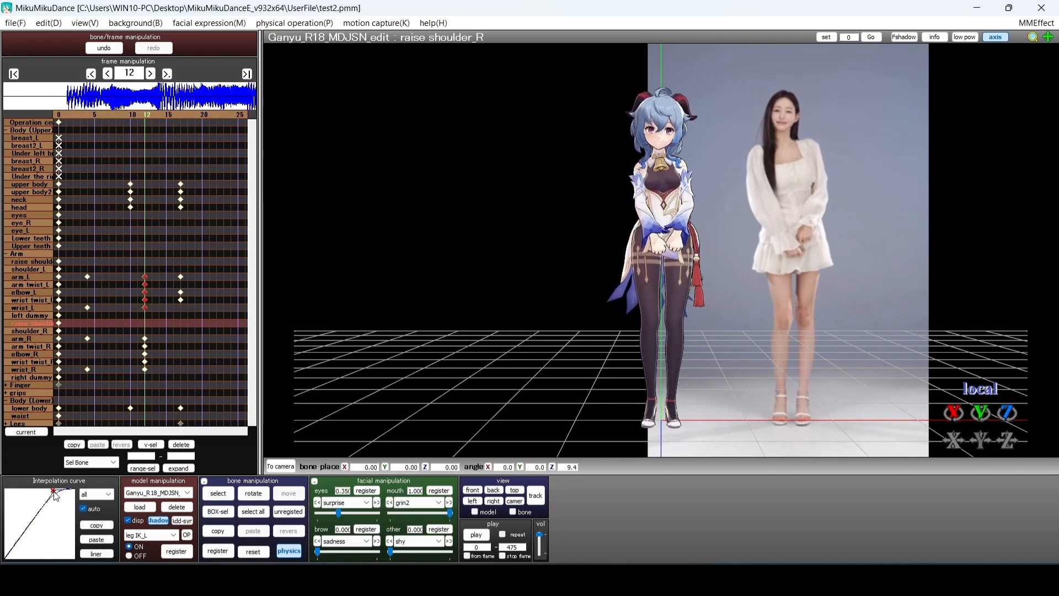
key("Left")
key("Left")
key("Left")
key("Left")
key("Left")
key("Left")
key("Left")
key("Left")
key("Left")
key("Left")
key("Right")
key("Right")
key("Right")
key("Right")
key("Right")
key("Right")
key("Right")
key("Left")
key("Left")
key("Left")
key("Left")
key("Left")
key("Left")
left_click_drag(74, 302, 54, 281)
key("ctrl+c")
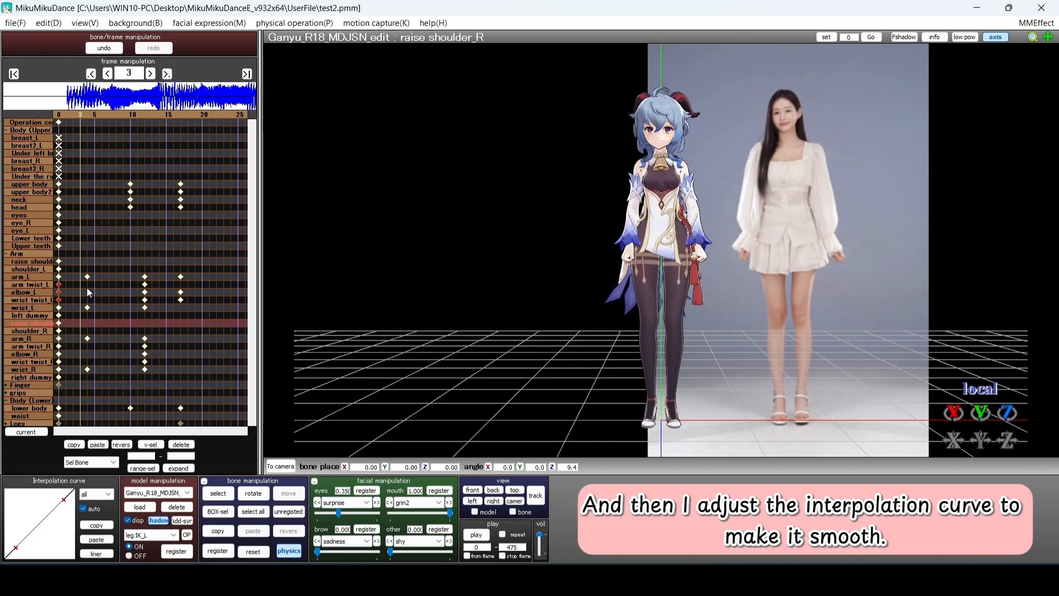
key("Right")
key("ctrl+v")
key("Left")
key("Left")
key("Left")
key("Right")
key("Right")
key("Right")
key("Right")
key("Right")
key("Right")
key("Right")
key("Right")
key("Right")
key("Right")
key("Left")
key("Left")
key("Left")
key("Left")
key("Left")
key("Left")
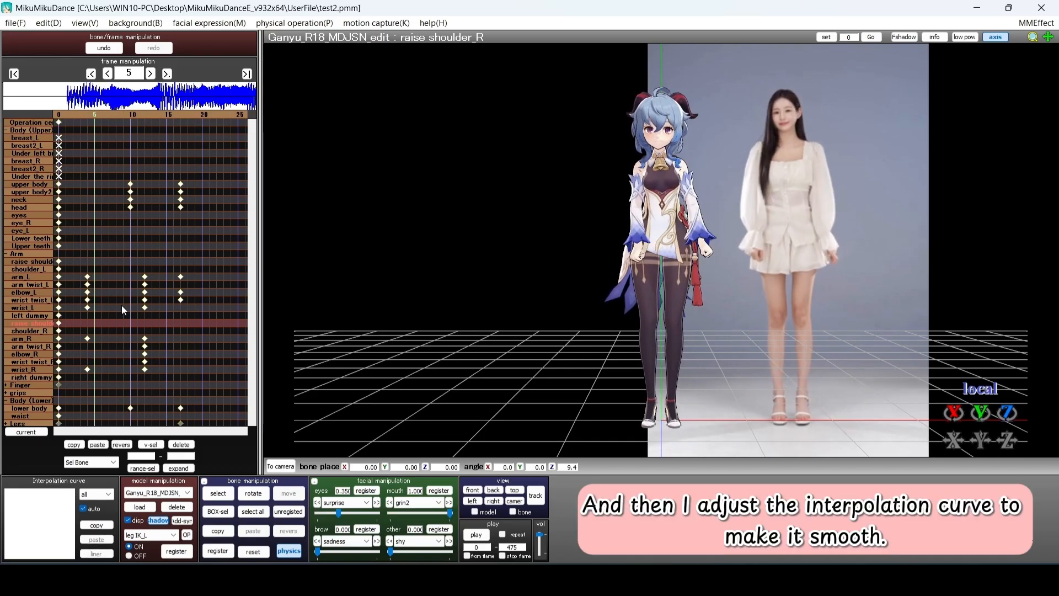
Select the left-arm keys at frame 17 and reshape their interpolation curve
key("Right")
key("Right")
key("Right")
key("Right")
key("Right")
key("Right")
key("Right")
key("Right")
key("Right")
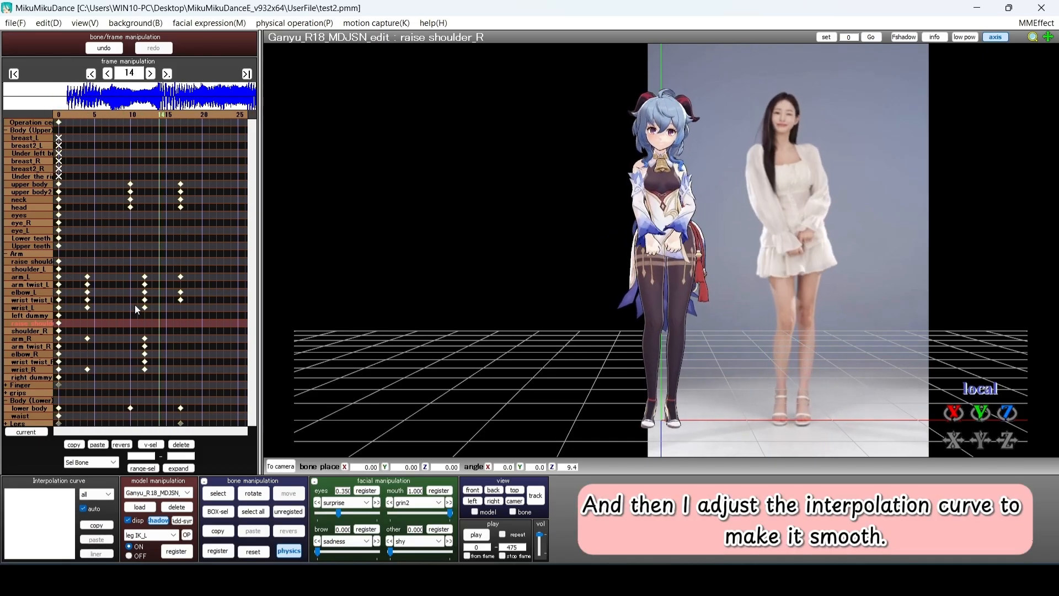
key("Right")
key("Right")
key("Right")
left_click_drag(170, 307, 151, 273)
left_click_drag(17, 548, 37, 557)
key("Left")
key("Left")
key("Left")
key("Left")
key("Left")
key("Left")
key("Left")
key("Left")
key("Left")
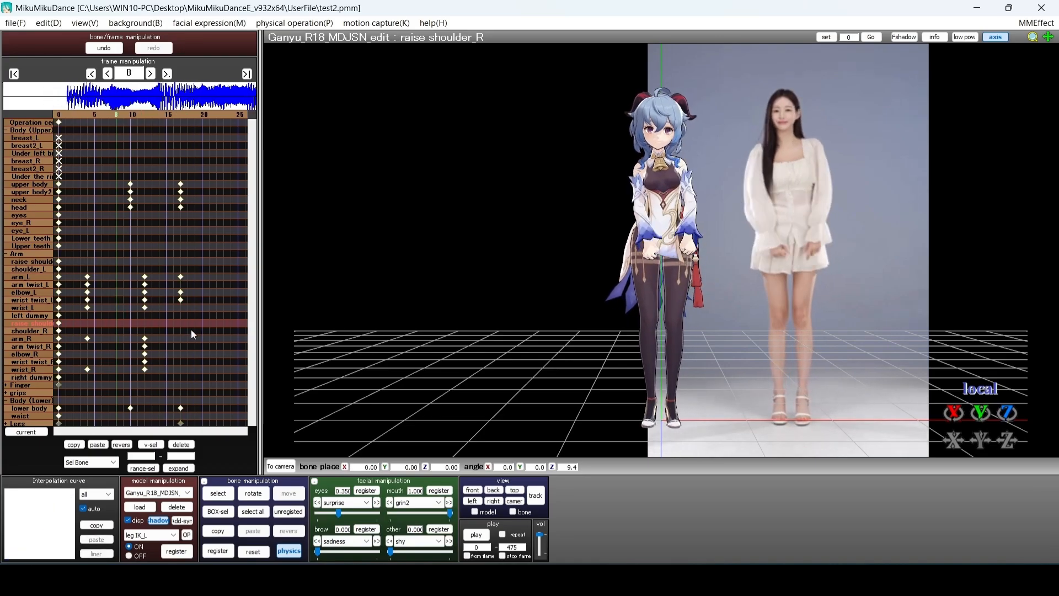
key("Right")
key("Right")
key("Right")
key("Right")
key("Right")
key("Right")
key("Right")
key("Right")
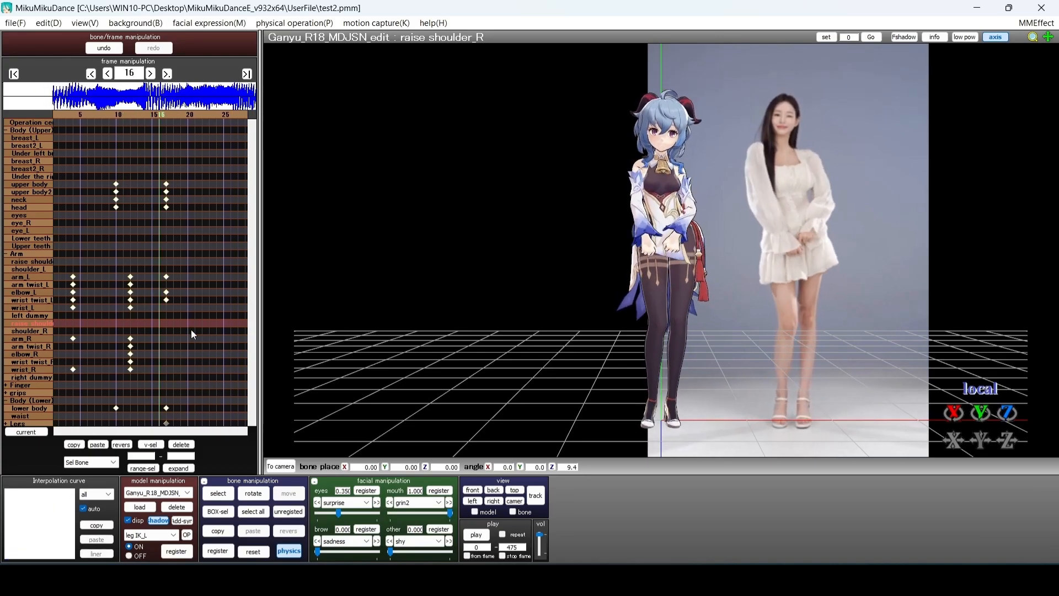
key("Right")
left_click_drag(188, 326, 150, 272)
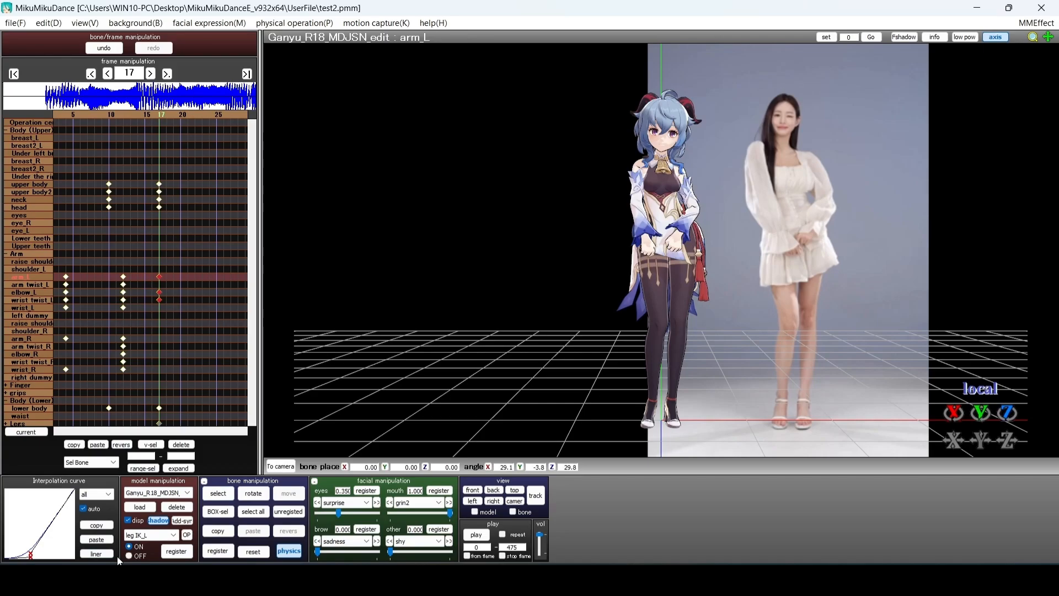
Re-register the left arm and elbow at frame 17 and give their keys an S-shaped curve
left_click(264, 498)
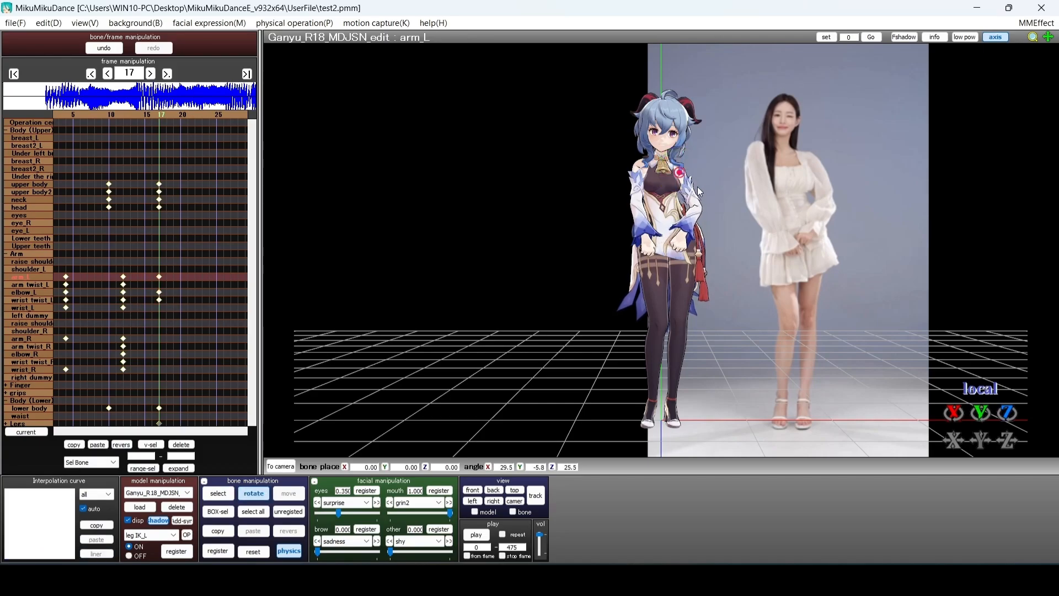
left_click(697, 208)
left_click(289, 512)
left_click(219, 551)
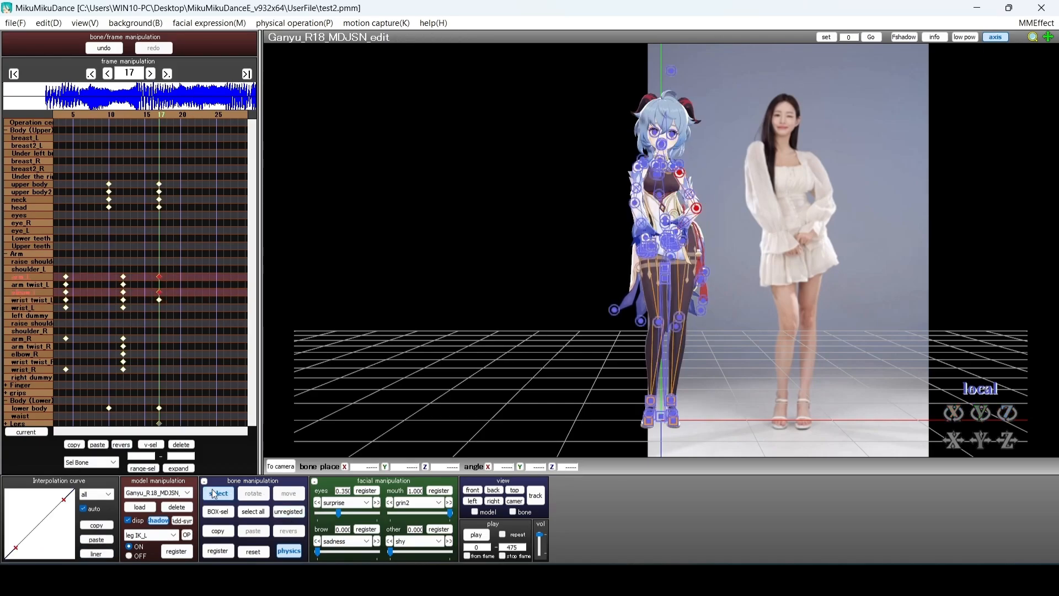
left_click_drag(179, 309, 152, 256)
left_click_drag(16, 548, 43, 552)
left_click_drag(64, 499, 24, 556)
Drag the left-arm keys from frame 17 back to frame 15 and review the motion
left_click(213, 329)
key("Left")
key("Left")
key("Left")
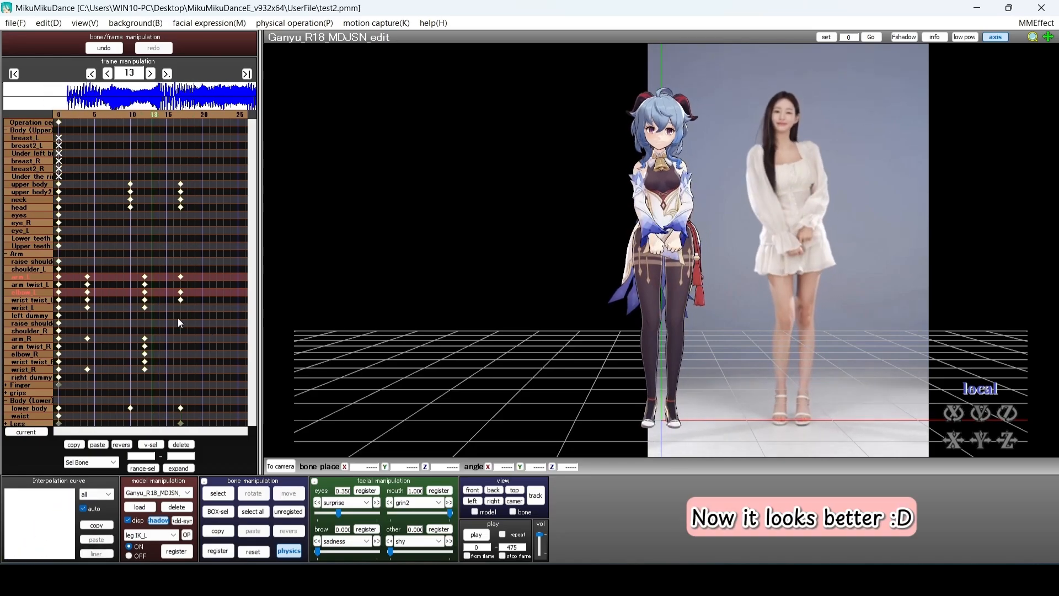
key("Right")
key("Right")
key("Right")
left_click_drag(175, 306, 152, 269)
left_click(187, 306)
key("Left")
key("Left")
key("Left")
key("Right")
key("Left")
key("Left")
key("Left")
key("Left")
key("Left")
key("Left")
key("Left")
key("Left")
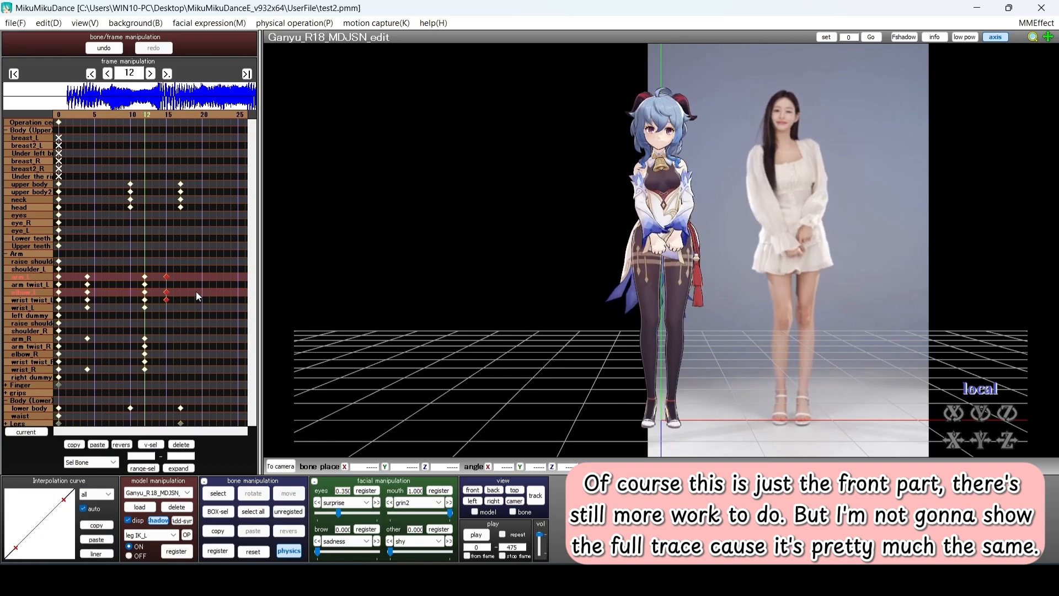
key("Right")
key("Right")
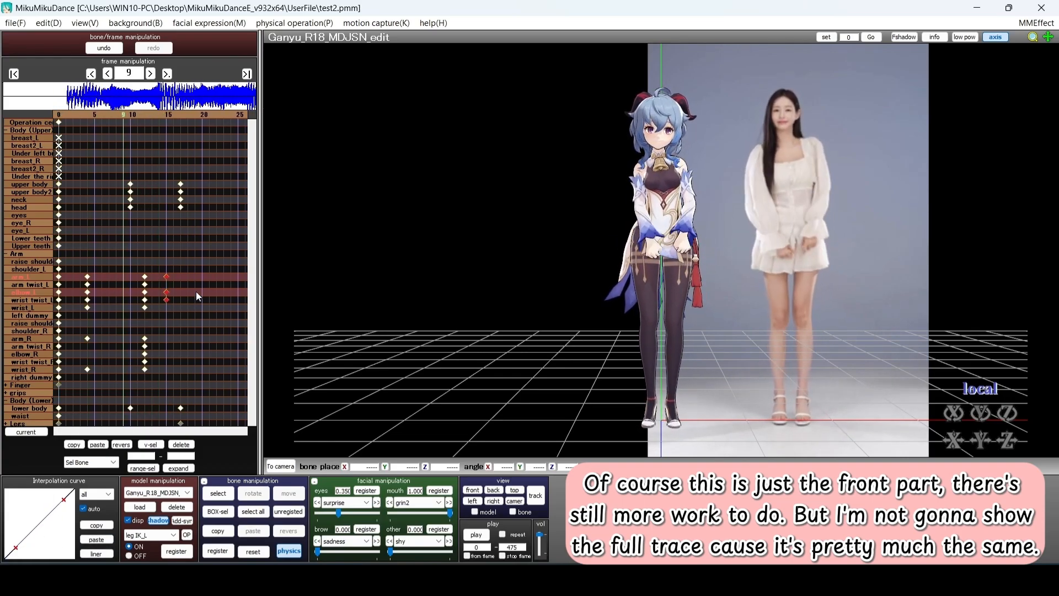
key("Right")
key("Right")
key("Right")
key("Right")
key("Right")
key("Right")
key("Right")
key("Right")
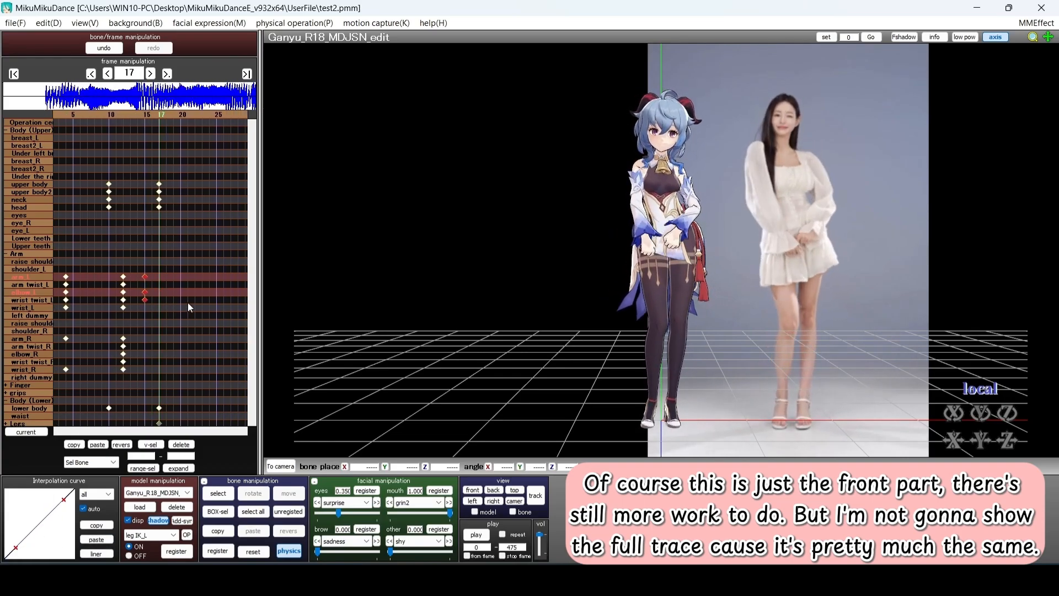
Tilt the head slightly and register it at frame 17 with a linear curve
left_click(160, 207)
left_click_drag(684, 146, 684, 143)
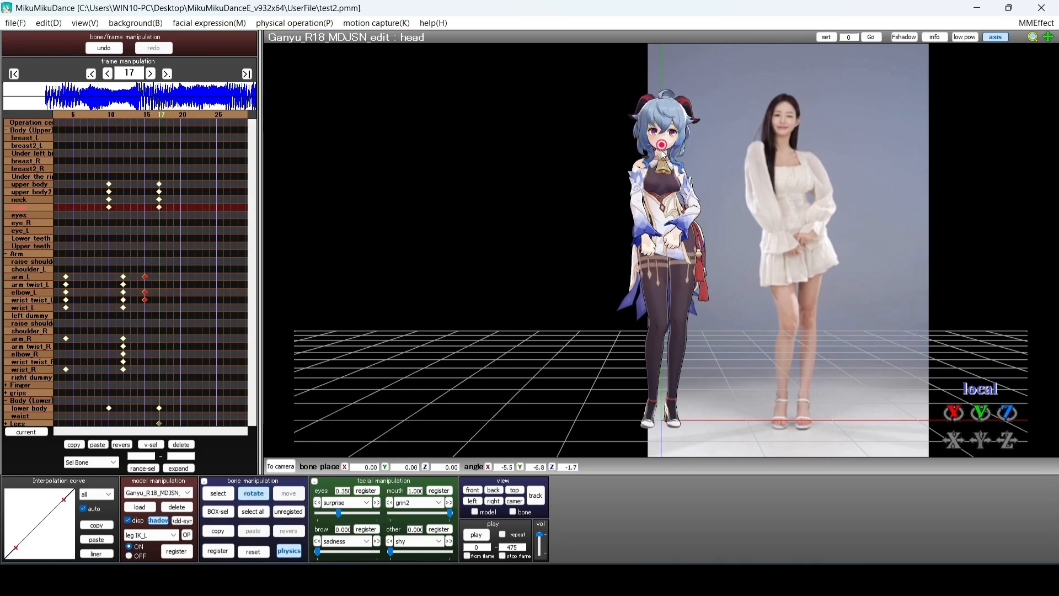
left_click(288, 512)
left_click(219, 551)
left_click(158, 207)
left_click(97, 553)
key("Left")
key("Left")
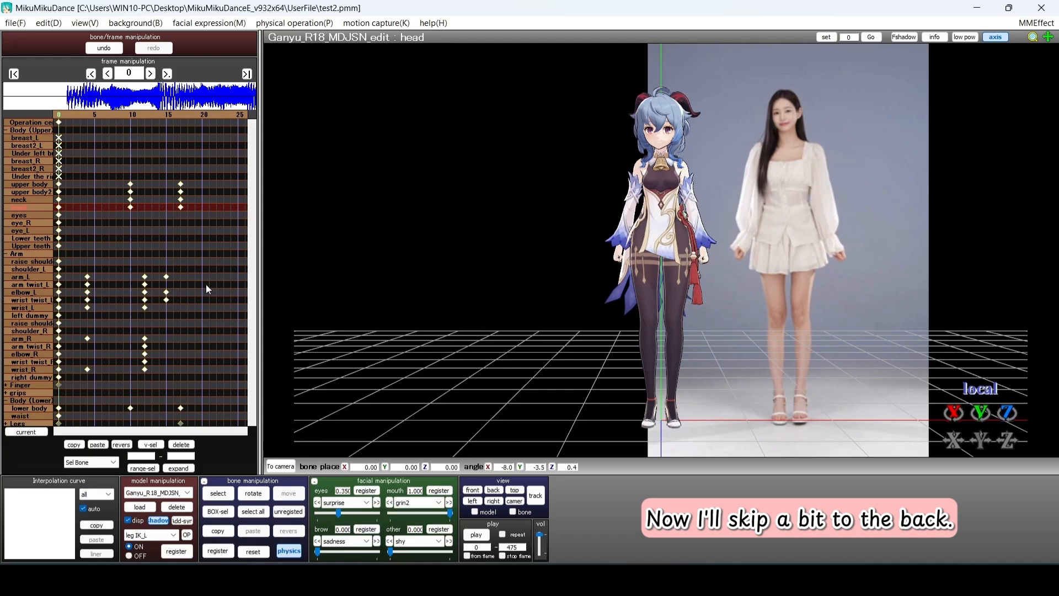
At frame 40, set center Y to 0, register it, and paste the S-shaped interpolation curve
left_click(15, 23)
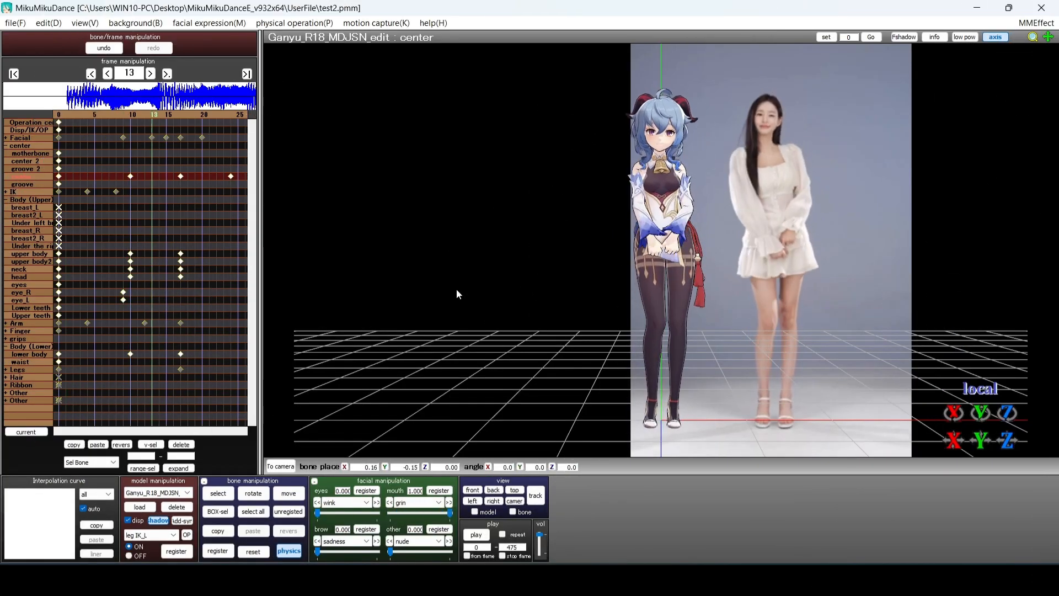
key("Right")
key("Right")
key("Right")
key("Right")
key("Right")
key("Right")
key("Right")
key("Right")
key("Right")
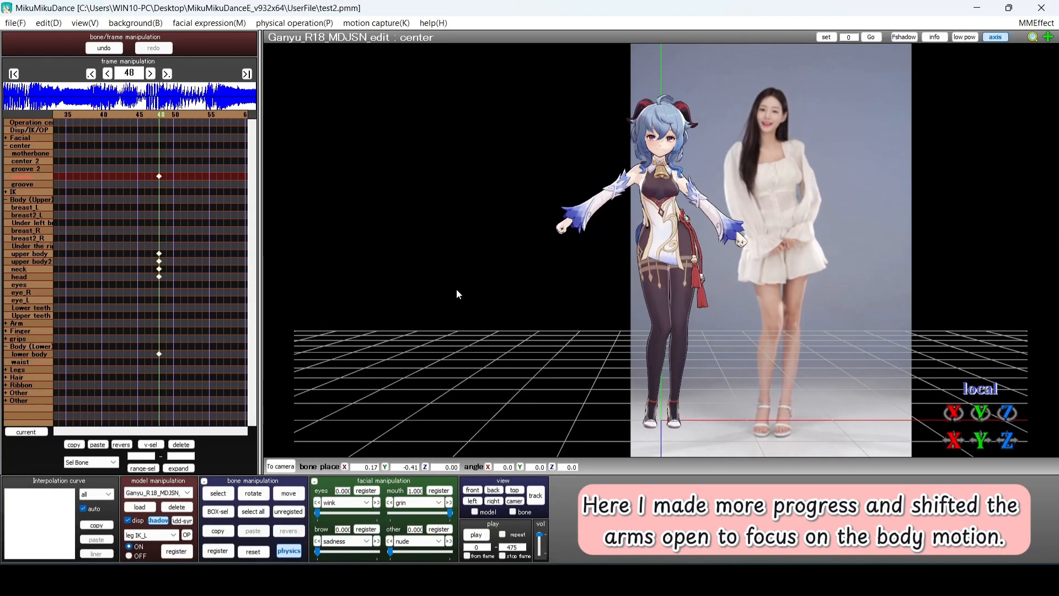
key("Left")
key("Left")
key("Left")
key("Left")
key("Left")
key("Left")
key("Left")
key("Left")
key("Left")
key("Left")
key("Left")
key("Left")
key("Right")
key("Right")
key("Right")
key("Right")
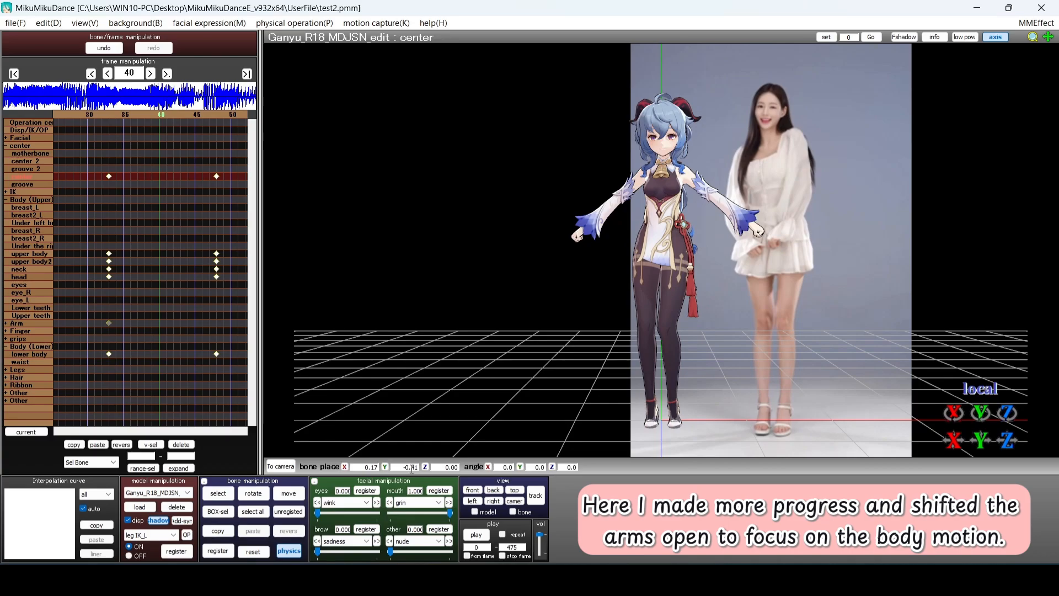
type("0")
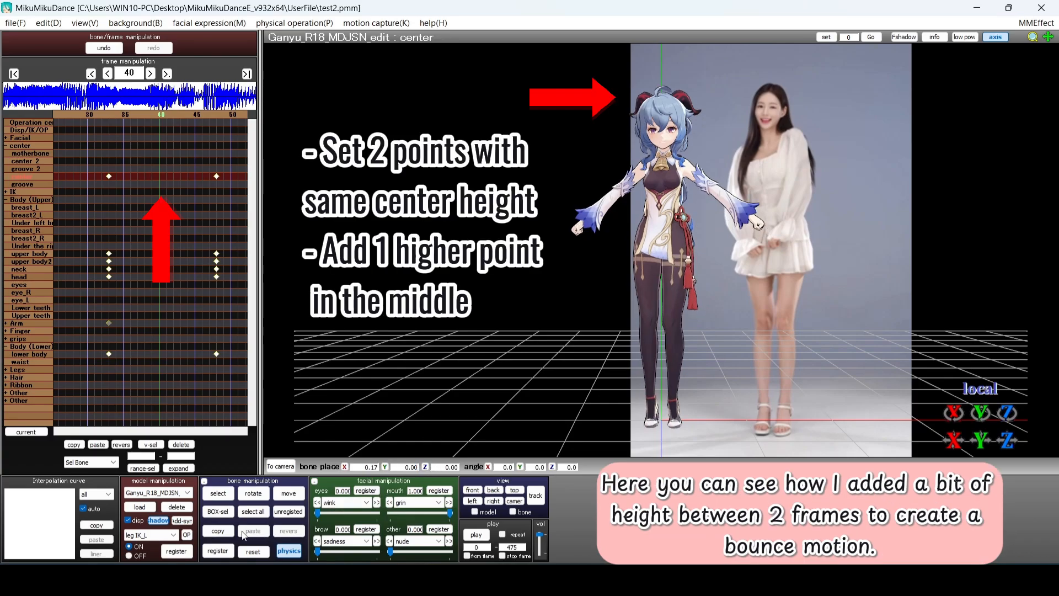
left_click(217, 551)
left_click(103, 540)
Scrub through the bounce and select the center key at frame 33 and lower-body key at 48
key("Right")
key("Right")
key("Left")
key("Left")
key("Left")
key("Left")
key("Left")
key("Left")
key("Left")
key("Left")
key("Left")
key("Left")
key("Left")
key("Left")
key("Left")
key("Left")
key("Left")
key("Left")
key("Left")
key("Left")
key("Left")
key("Left")
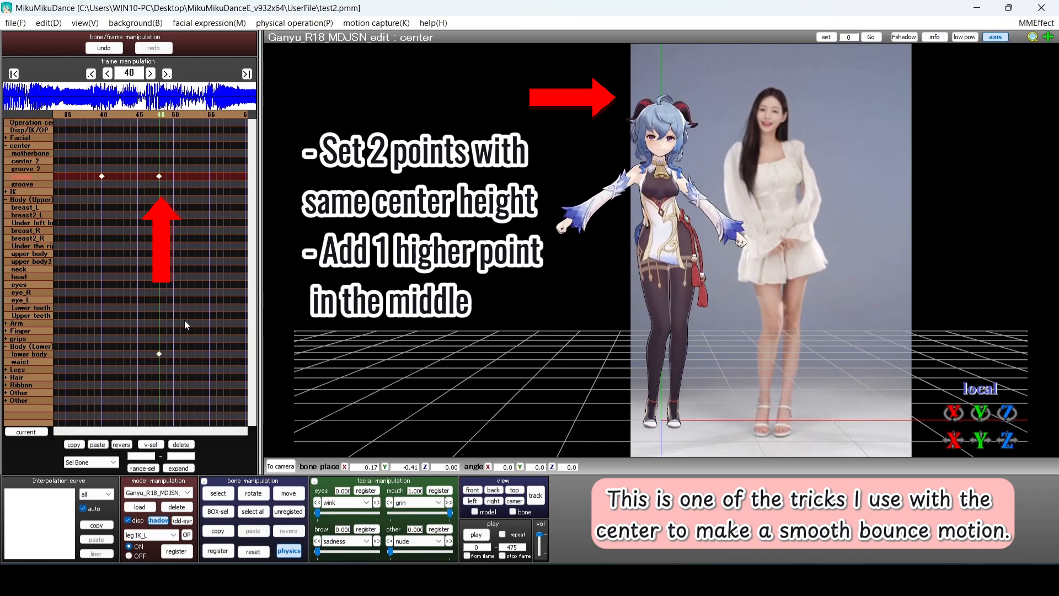
key("Right")
key("Right")
key("Right")
key("Right")
key("Right")
key("Right")
key("Right")
key("Right")
key("Right")
key("Right")
key("Right")
key("Right")
key("Right")
key("Right")
key("Right")
key("Right")
key("Right")
key("Right")
key("Right")
key("Right")
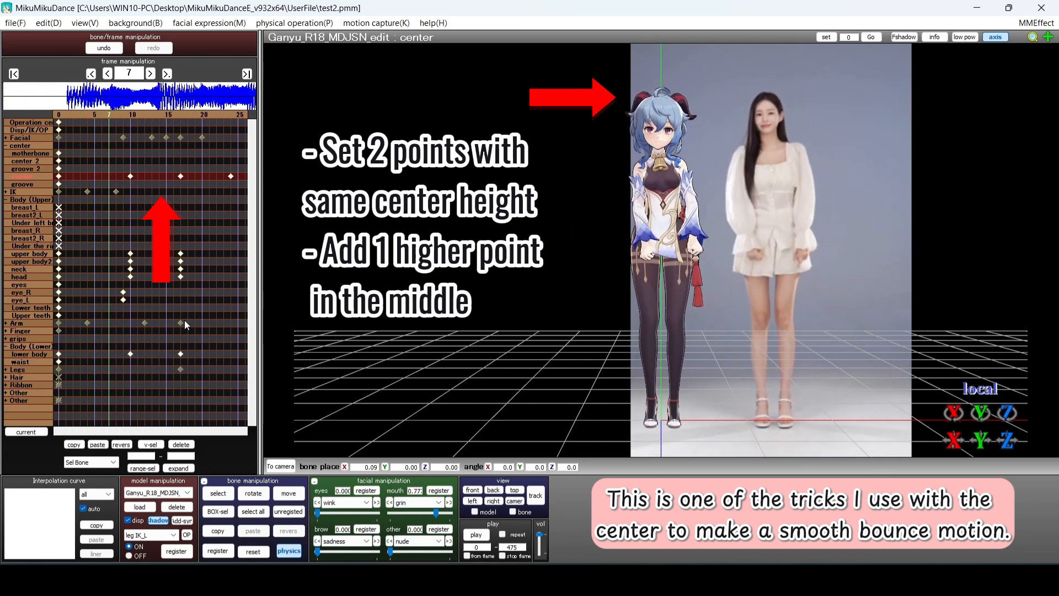
key("Left")
key("Left")
key("Left")
key("Left")
left_click(145, 176)
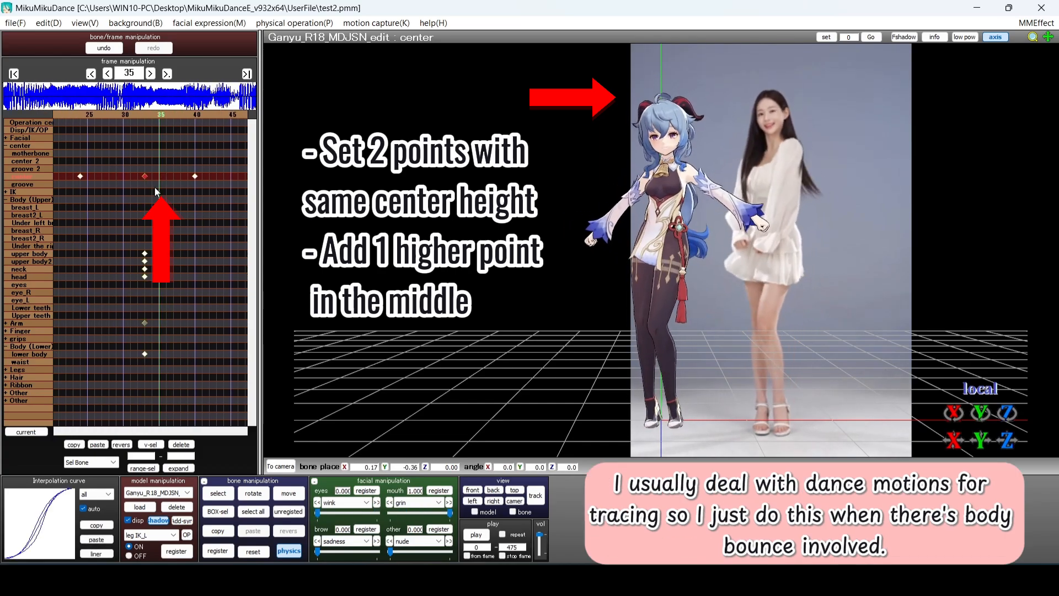
key("Right")
key("Right")
key("Right")
key("Right")
key("Right")
key("Right")
key("Right")
key("Right")
key("Right")
key("Right")
key("Right")
key("Right")
left_click(166, 354)
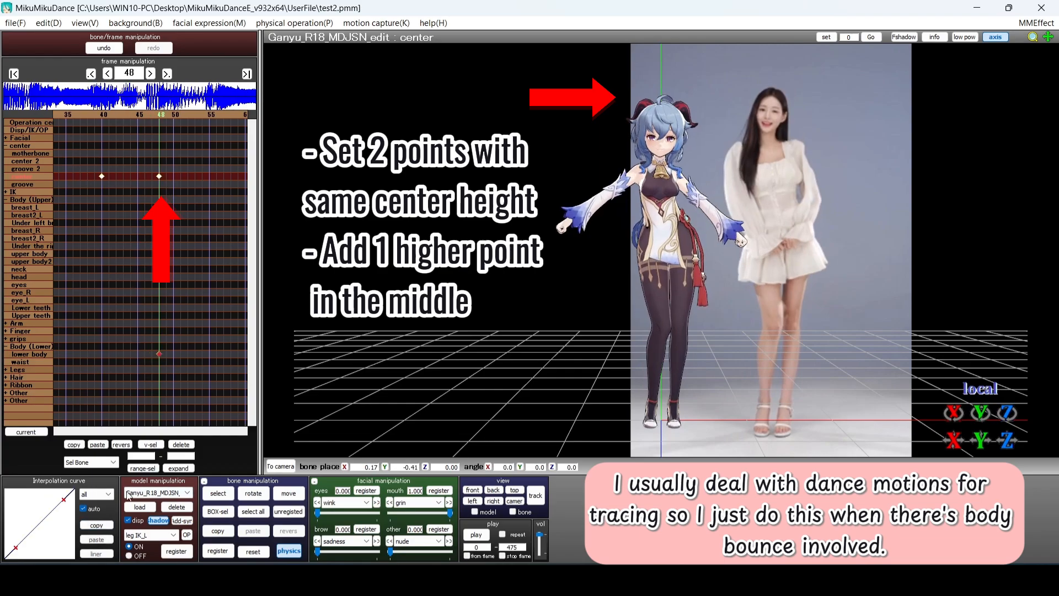
Select the body keys near frame 48 and scrub frames 45–48 to review the bounce
key("Left")
key("Left")
key("Left")
left_click_drag(212, 350, 199, 356)
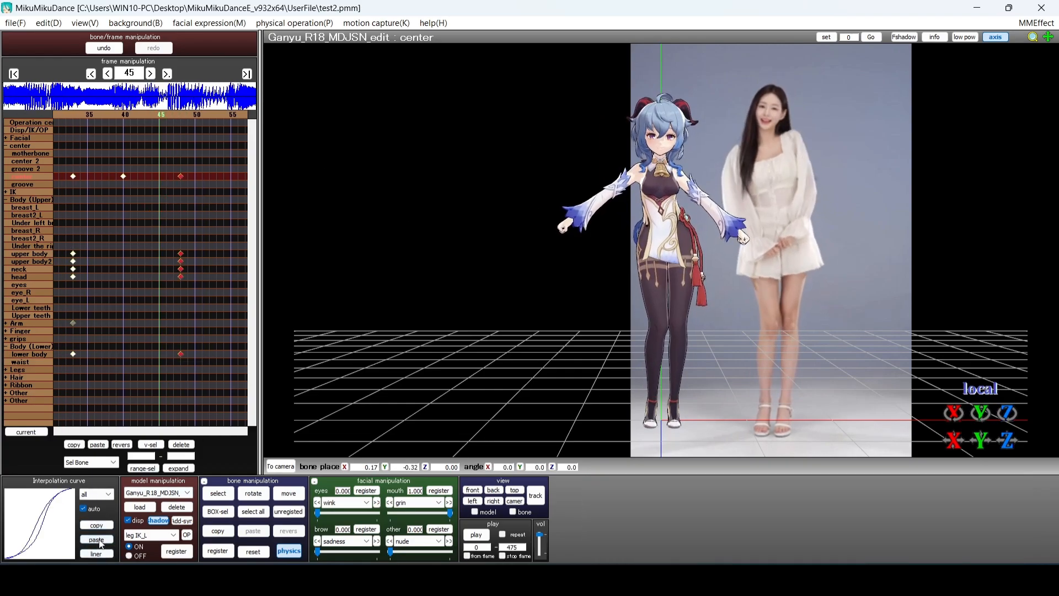
key("Left")
key("Left")
key("Left")
key("Left")
key("Left")
key("Left")
key("Left")
key("Left")
key("Left")
key("Left")
key("Right")
key("Right")
key("Right")
key("Right")
key("Right")
key("Right")
key("Right")
key("Right")
key("Right")
key("Left")
key("Left")
key("Left")
key("Left")
key("Left")
key("Right")
key("Right")
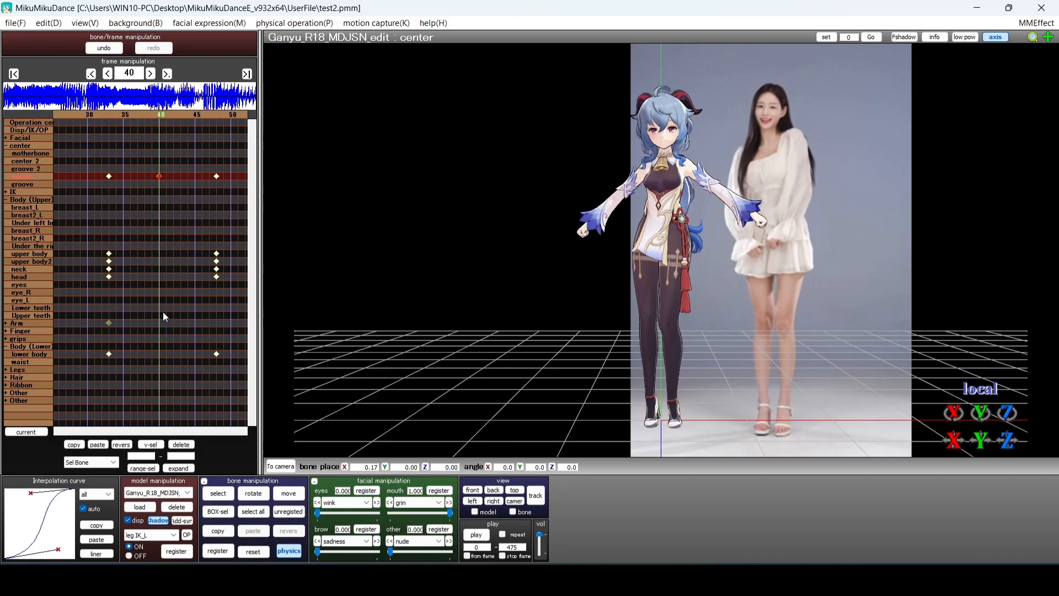
key("Right")
key("Right")
key("Right")
key("Right")
key("Right")
key("Right")
key("Right")
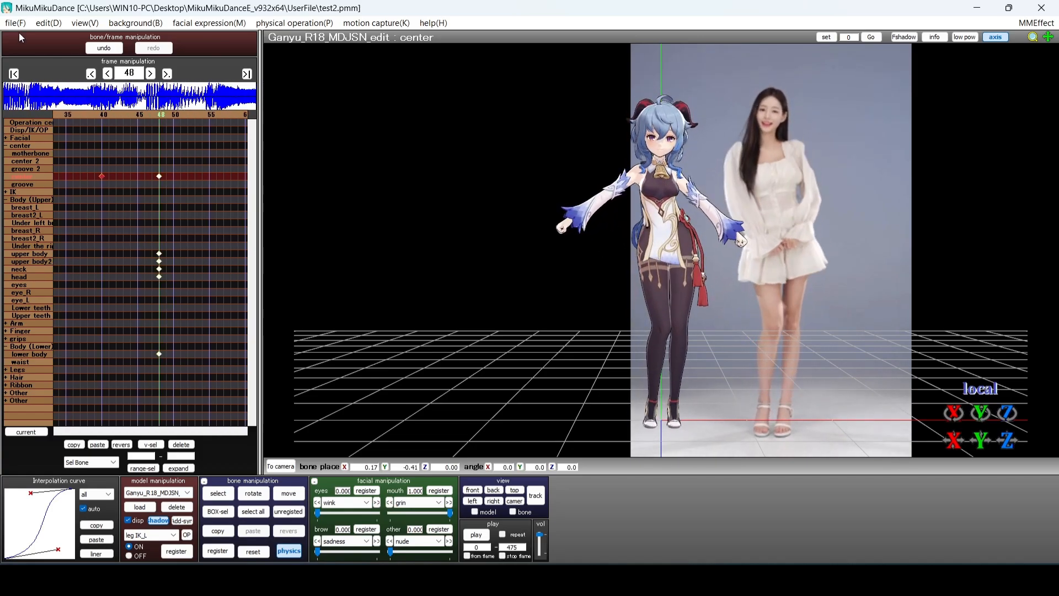
key("Right")
key("Right")
key("Right")
key("Right")
key("Right")
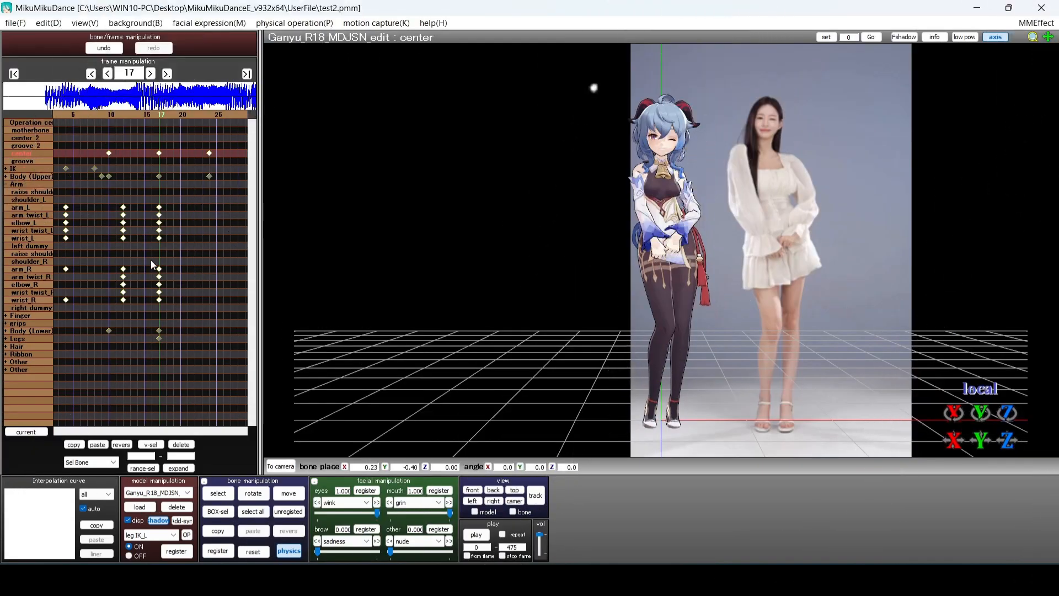
At frame 33, reverse-paste the right-arm motion onto the left arm and nudge the left shoulder
key("Right")
key("Right")
key("Right")
key("Right")
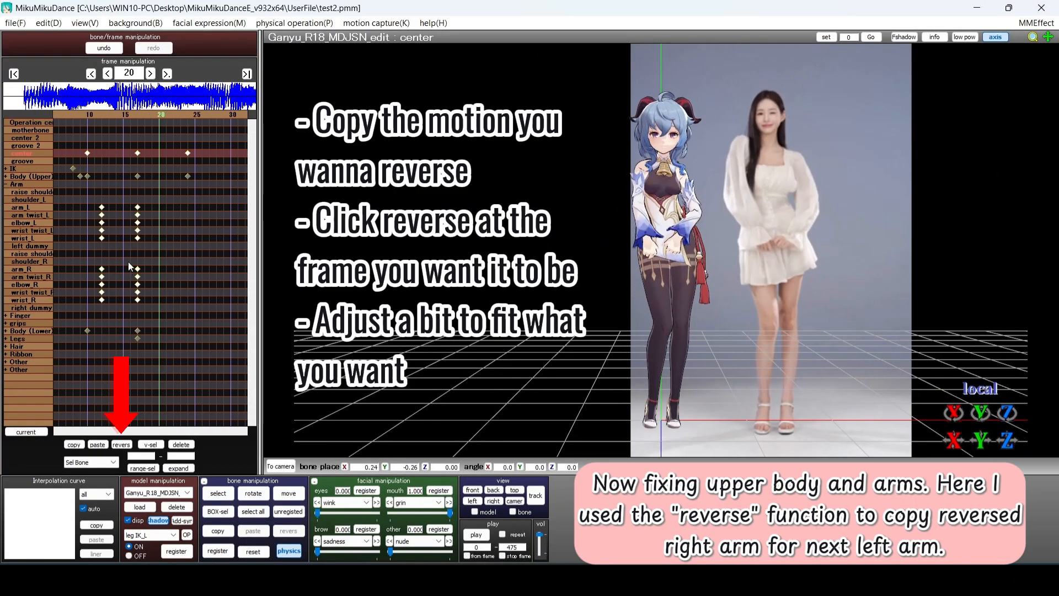
key("Right")
key("Right")
key("Right")
key("Right")
key("Right")
key("Right")
key("Right")
key("Right")
key("Right")
key("Right")
key("Right")
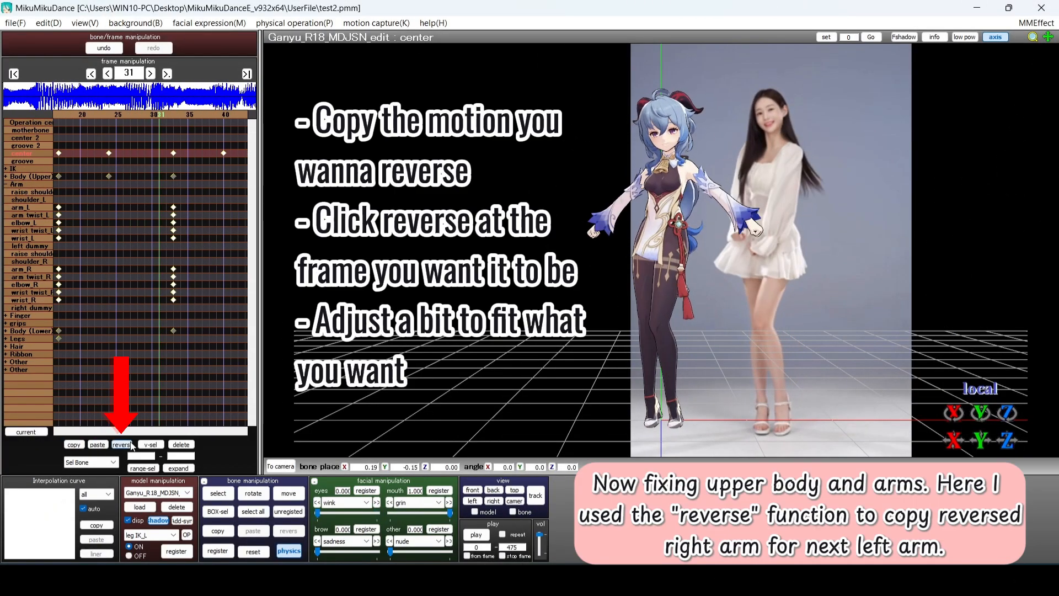
left_click(122, 445)
right_click_drag(745, 316, 445, 296)
left_click(36, 269)
left_click(39, 208)
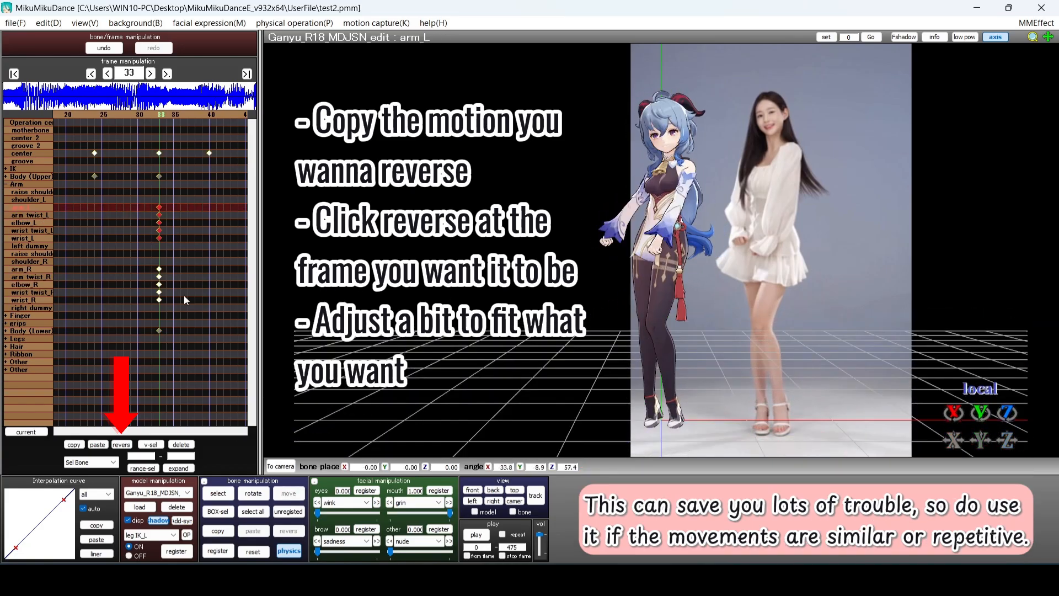
left_click_drag(702, 192, 694, 188)
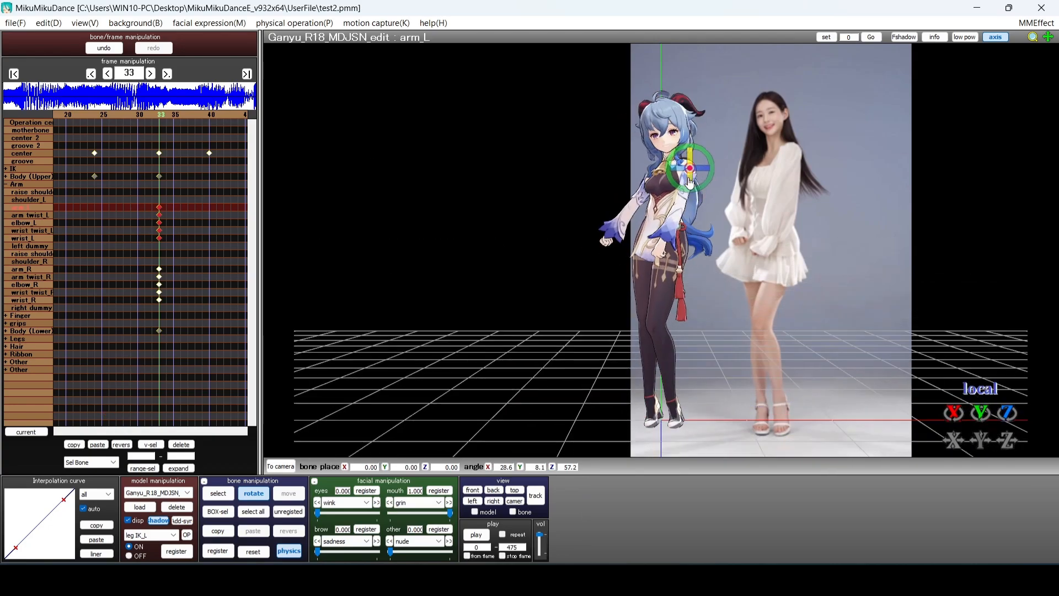
left_click(280, 515)
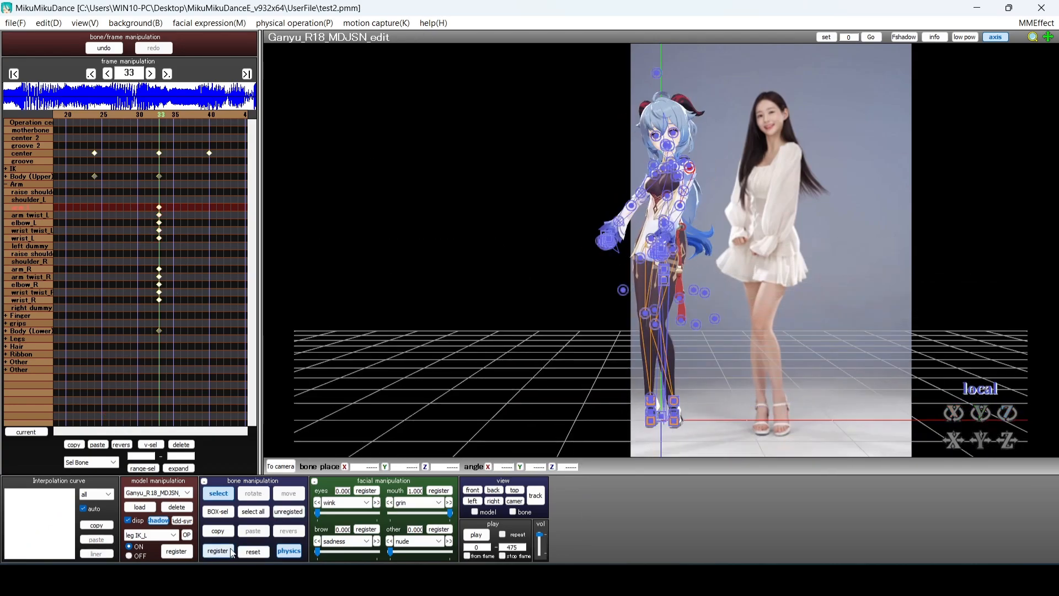
Move the left-arm keyframes from frame 33 back to frame 26
key("Left")
key("Left")
key("Left")
key("Left")
key("Left")
key("Left")
key("Left")
key("Left")
left_click_drag(222, 242, 214, 206)
key("Right")
key("Right")
key("Right")
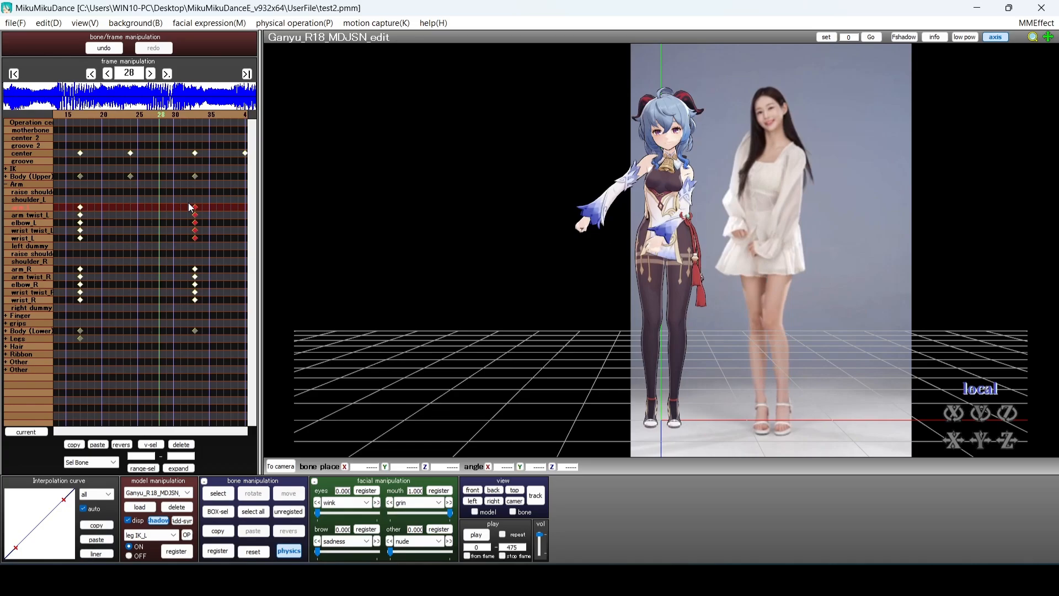
key("Left")
key("Left")
key("Delete")
key("ctrl+v")
key("Left")
key("Left")
key("Left")
key("Left")
key("Right")
key("Right")
key("Right")
key("Right")
Check the left arm from the front and cycle through its arm twist, wrist twist and wrist bones
left_click(33, 207)
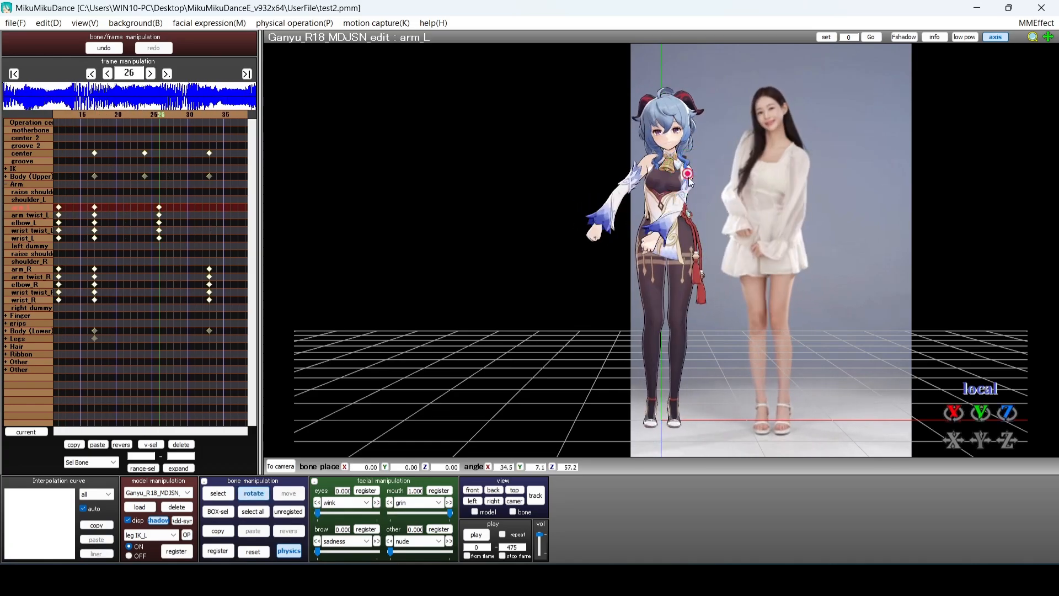
right_click_drag(670, 230, 764, 234)
key("KP_2")
left_click(42, 215)
left_click(44, 231)
left_click(45, 238)
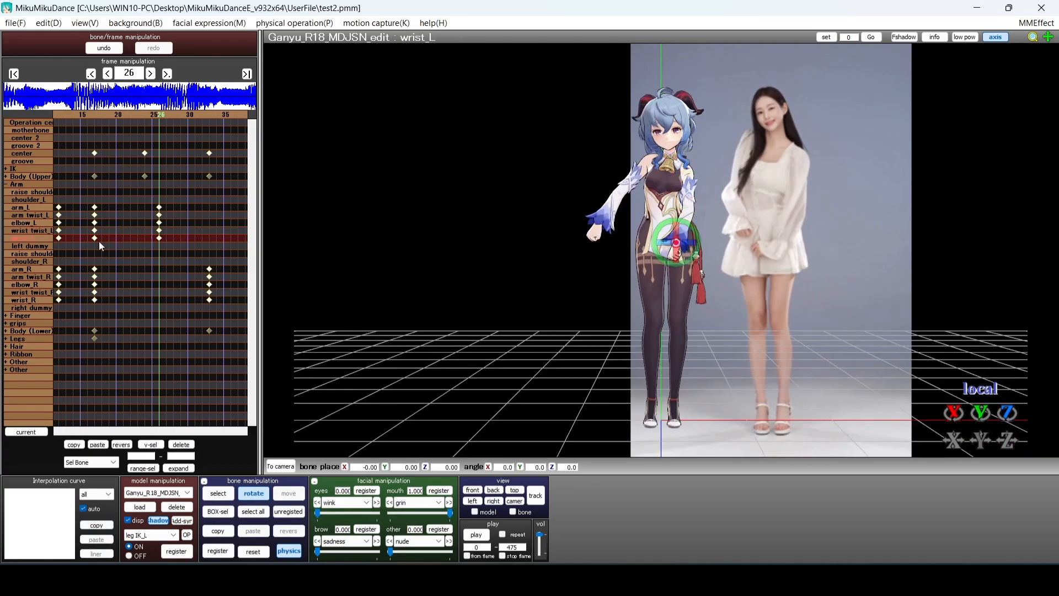
key("Up")
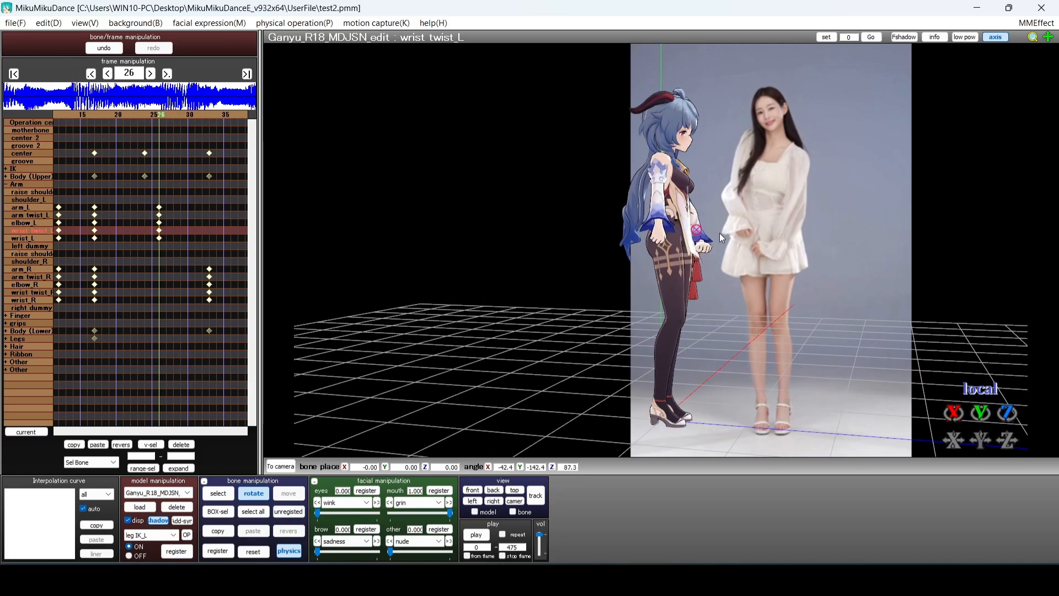
key("Down")
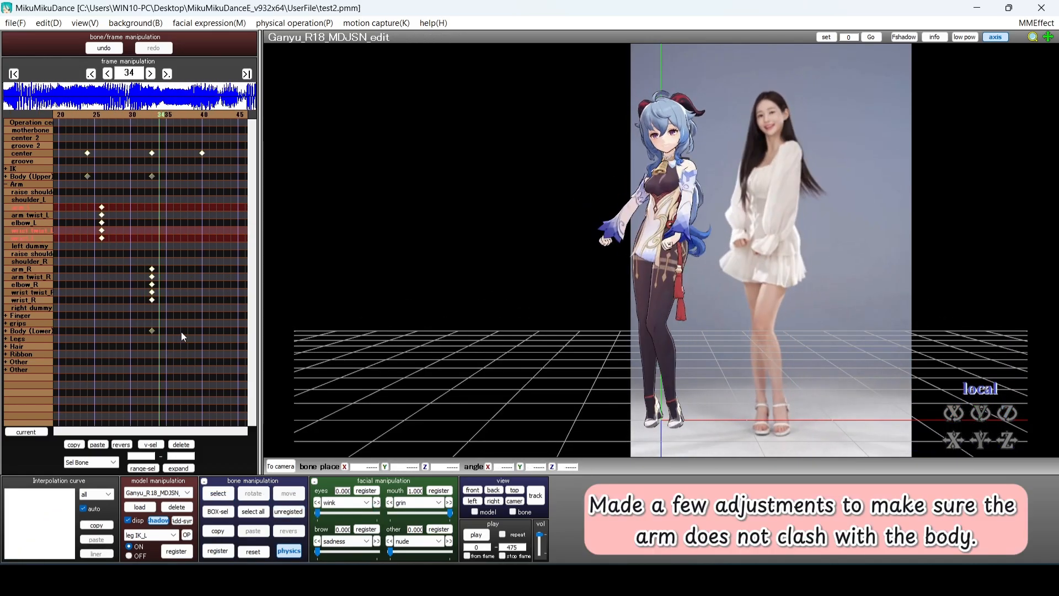
Turn the left wrist twist so Ganyu's arm clears her body
left_click(43, 208)
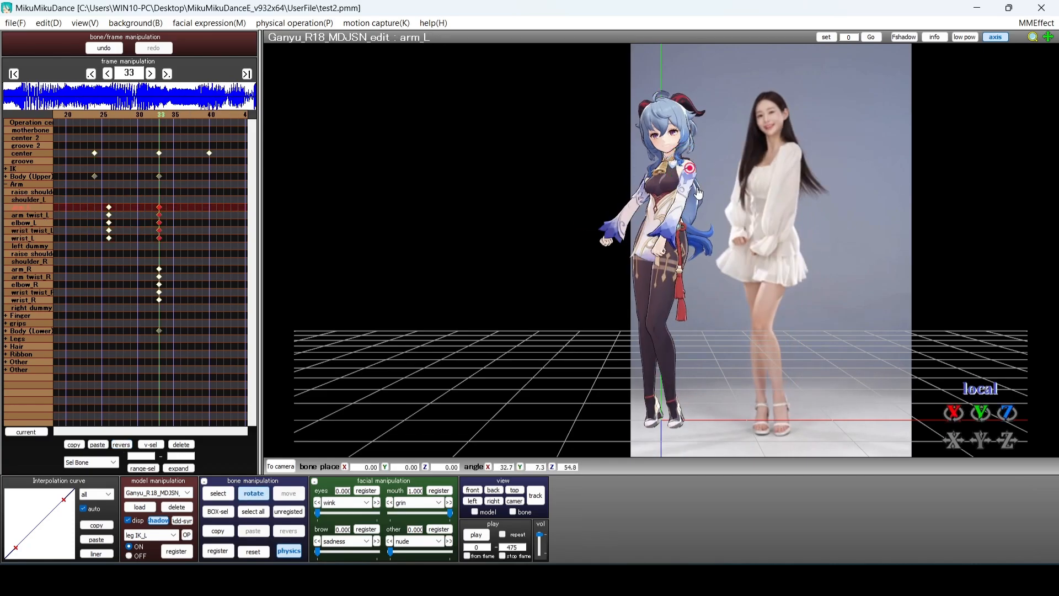
right_click_drag(707, 295, 769, 295)
key("KP_2")
left_click(43, 231)
left_click(43, 238)
right_click_drag(634, 292, 770, 295)
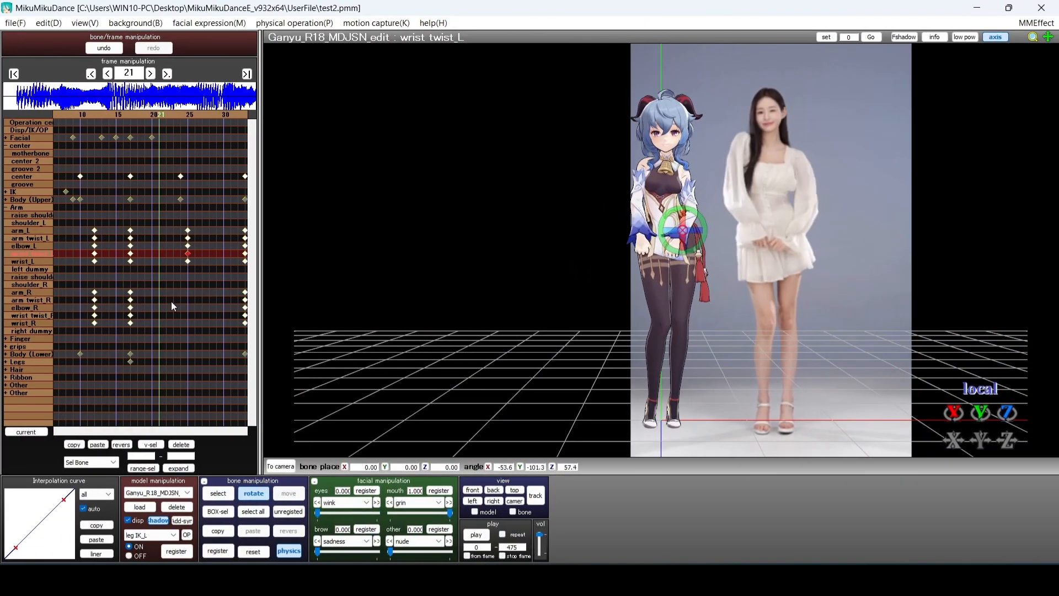
Register the adjusted left-arm pose as a keyframe and scrub to review it
key("Left")
key("Left")
key("Left")
key("Left")
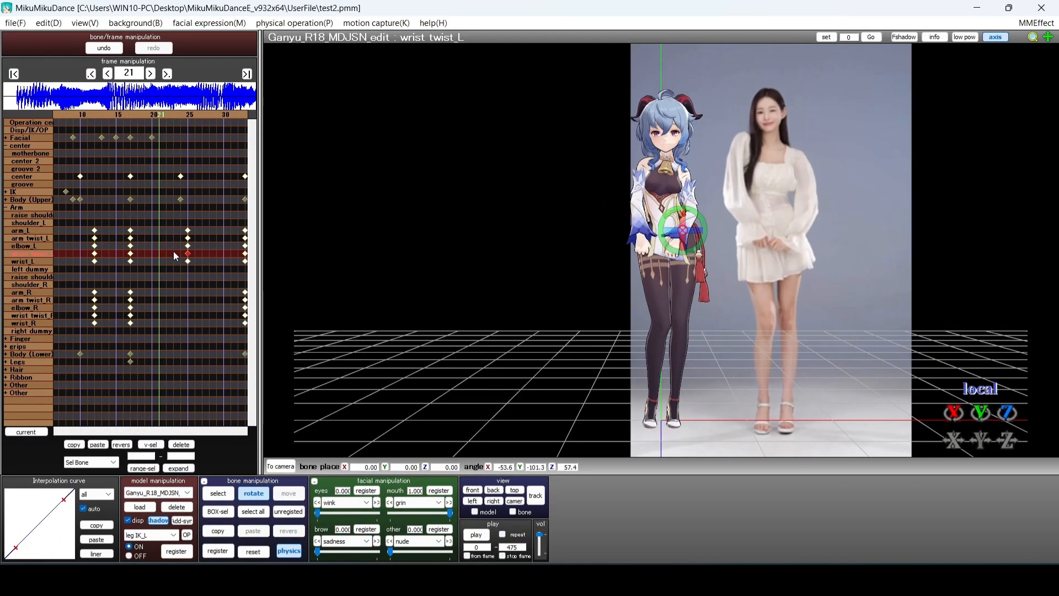
left_click(35, 229)
left_click(217, 550)
key("Right")
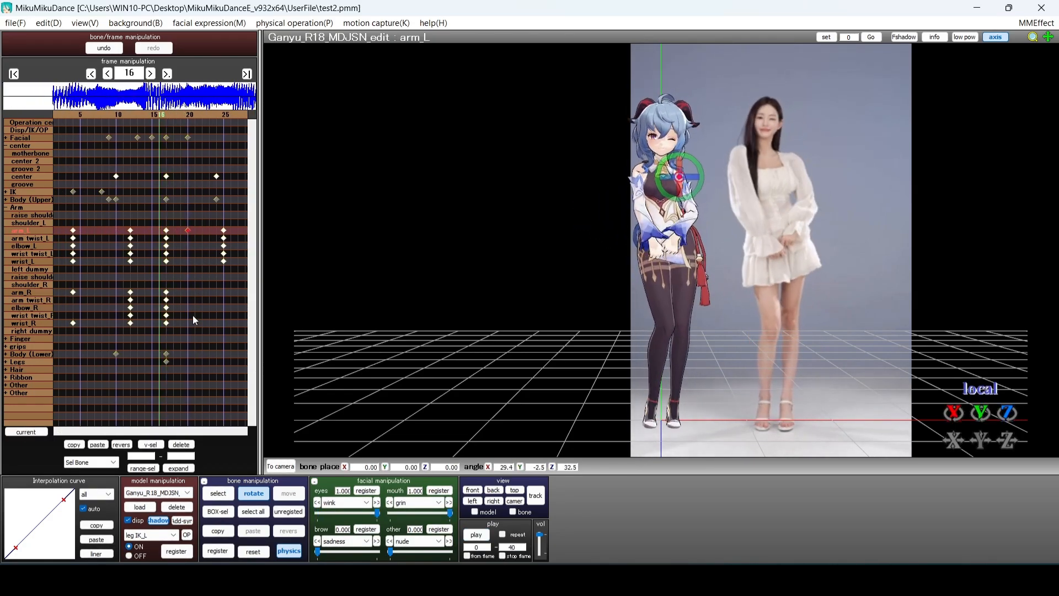
key("Right")
key("Right")
key("Right")
key("Right")
key("Right")
key("Right")
key("Right")
key("Right")
key("Right")
key("Right")
key("Right")
key("Right")
key("Right")
key("Right")
key("Right")
key("Right")
key("Right")
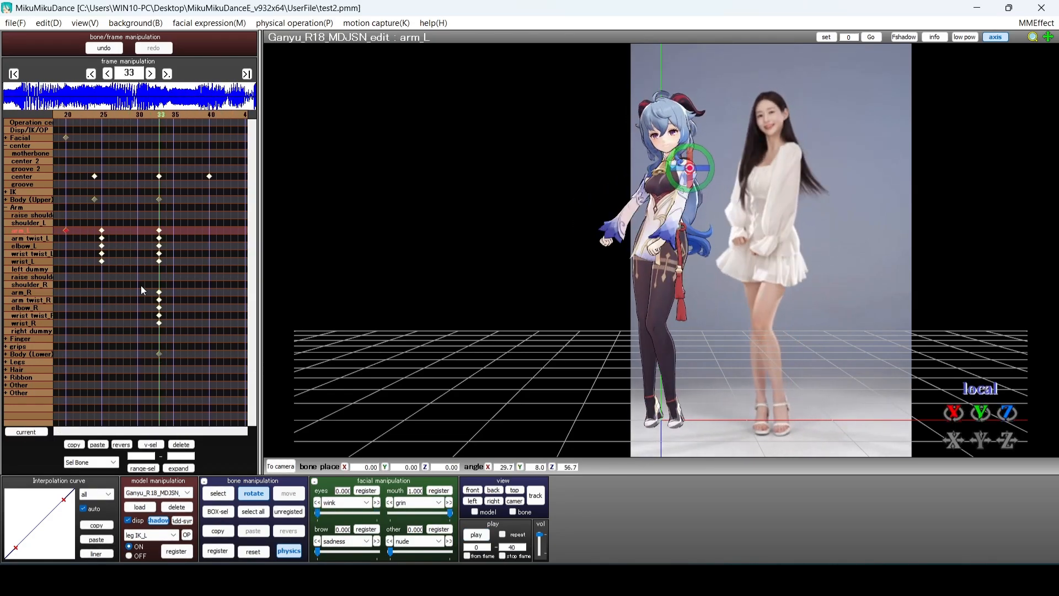
Copy the left-arm keyframes and reverse-paste them onto the right arm at frame 33
left_click(27, 293)
key("Left")
key("Left")
key("Left")
key("Left")
key("Left")
key("Left")
key("Left")
key("Left")
key("Left")
key("Right")
key("Right")
key("Right")
key("Right")
key("Right")
key("Right")
key("Left")
key("Left")
key("Left")
key("Left")
key("Left")
key("Left")
key("Left")
key("Left")
key("Left")
key("Left")
key("Left")
key("Left")
key("Left")
key("Left")
key("Left")
key("Left")
key("Left")
key("Left")
key("Right")
key("Right")
key("Right")
key("Right")
key("Right")
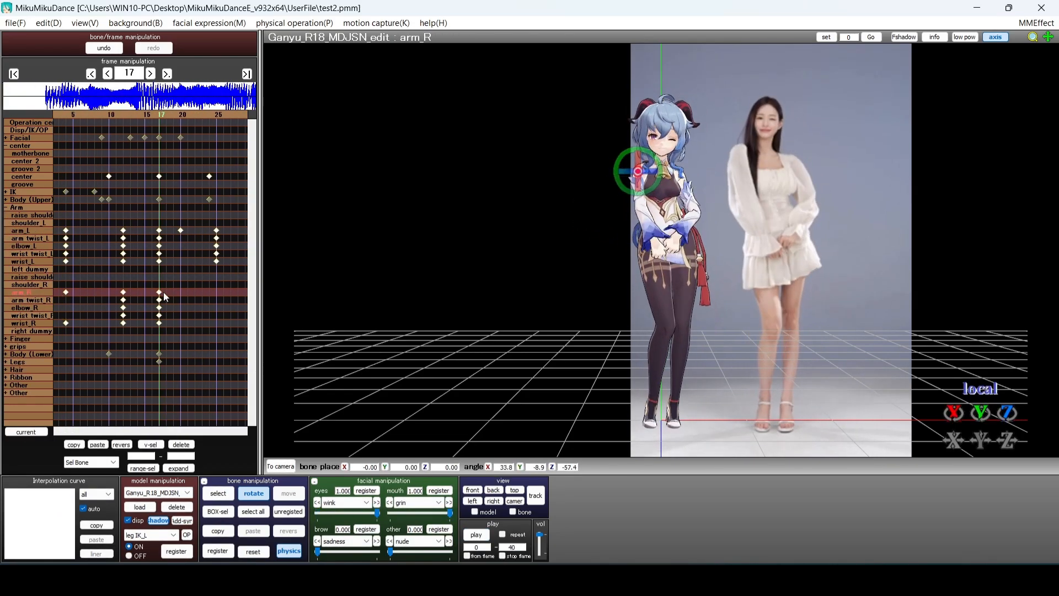
left_click_drag(152, 226, 161, 275)
left_click(73, 444)
key("Right")
key("Right")
key("Right")
key("Right")
key("Right")
key("Right")
key("Right")
key("Right")
key("Right")
key("Right")
key("Right")
key("Right")
key("Right")
key("Right")
key("Right")
key("Right")
left_click(122, 444)
Rotate arm_R slightly and adjust the right arm twist from the front view
right_click_drag(491, 322, 535, 300)
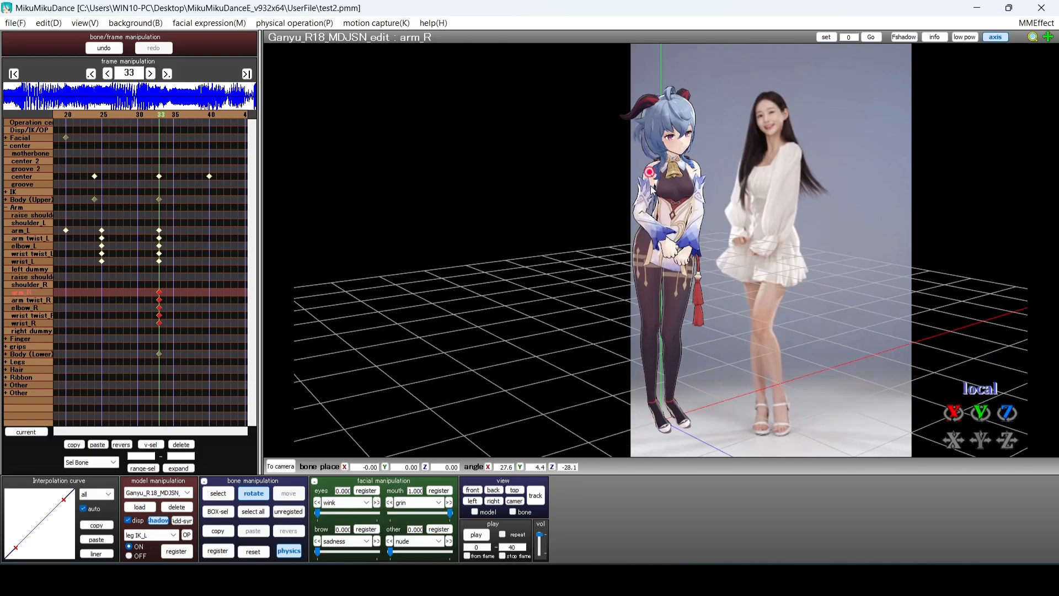
key("KP_2")
left_click_drag(659, 177, 662, 186)
left_click(31, 300)
right_click_drag(579, 243, 739, 236)
key("KP_2")
left_click_drag(650, 201, 653, 212)
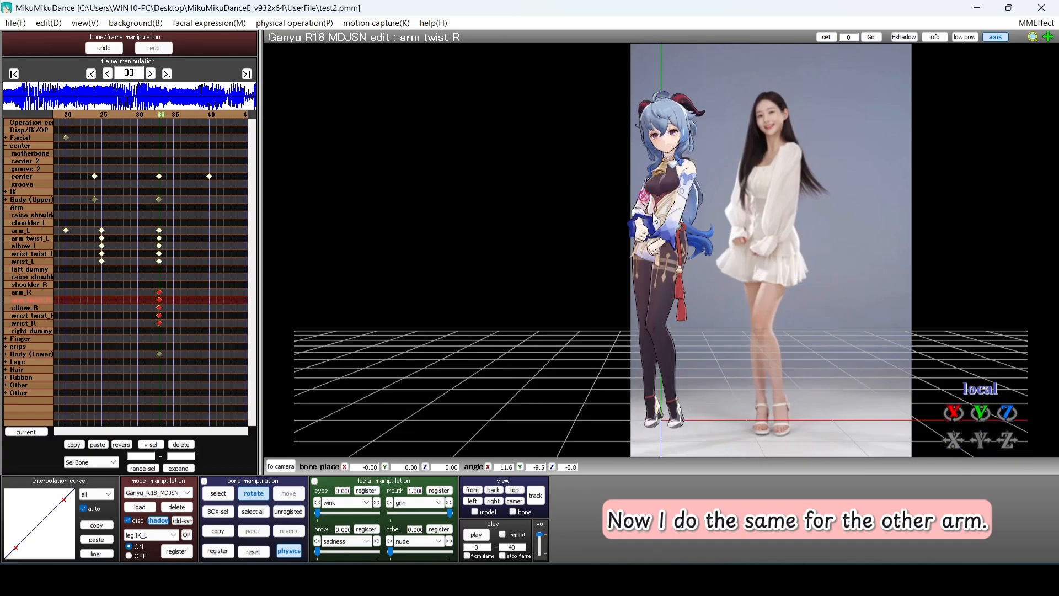
Refine arm_R's rotation into place and select it with the right arm twist bone
left_click(27, 293)
right_click_drag(557, 243, 580, 237)
key("KP_2")
left_click(31, 300)
left_click(26, 292)
left_click_drag(664, 196, 661, 200)
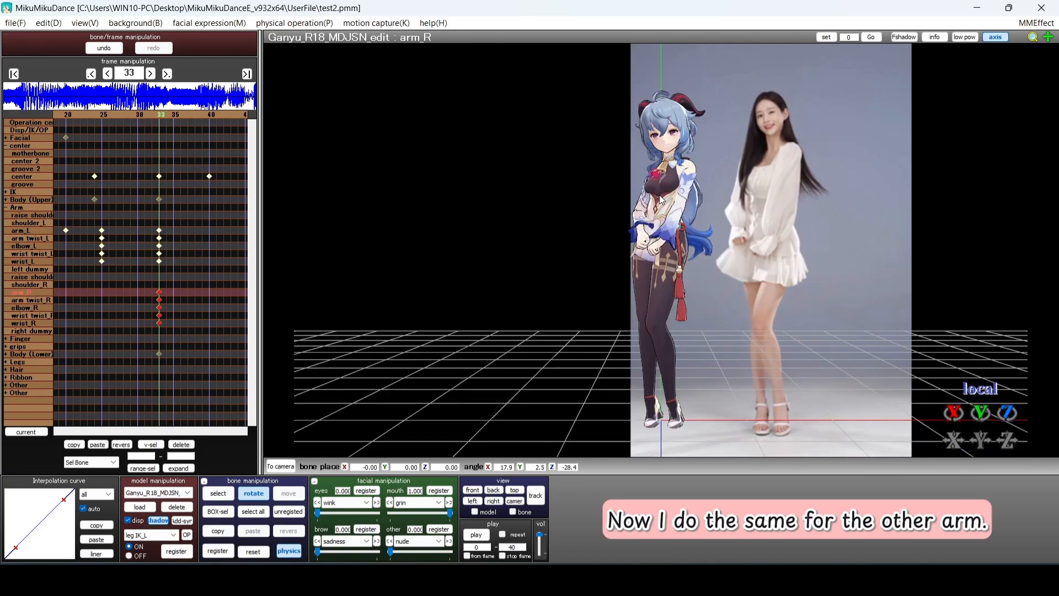
left_click(31, 300, "ctrl")
Select the right-arm keyframes and ease their interpolation curve
key("Left")
key("Left")
key("Left")
key("Left")
key("Left")
key("Left")
key("Left")
key("Left")
key("Left")
key("Left")
key("Left")
key("Right")
key("Right")
key("Right")
key("Right")
key("Right")
key("Right")
left_click_drag(187, 288, 202, 328)
left_click_drag(16, 548, 53, 546)
At frame 25, rotate the right upper arm and register a new key
key("Left")
key("Left")
key("Left")
key("Left")
key("Left")
key("Left")
key("Left")
key("Left")
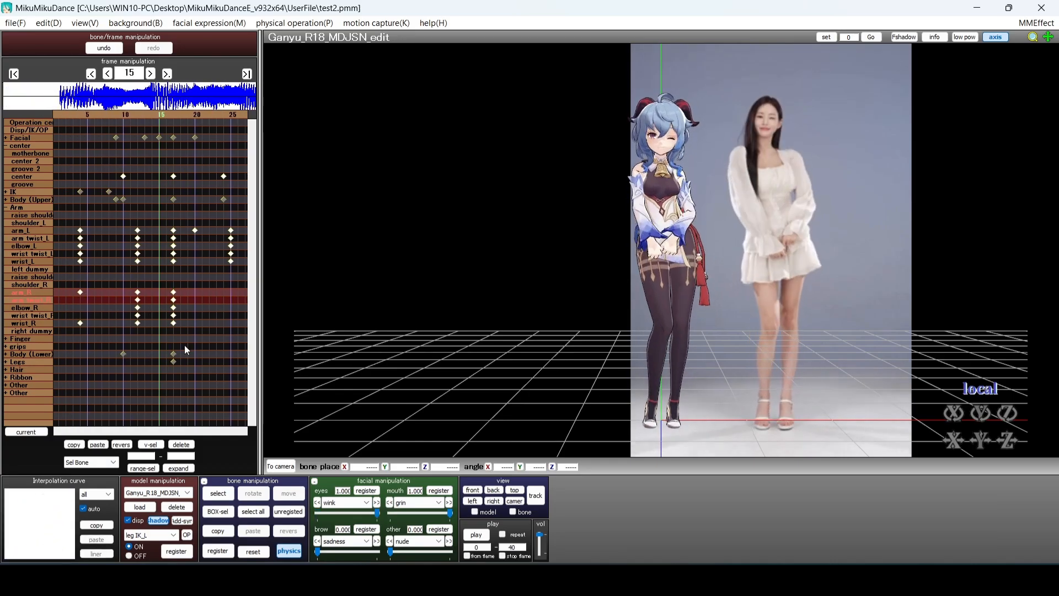
key("Right")
key("Right")
key("Right")
key("Right")
key("Right")
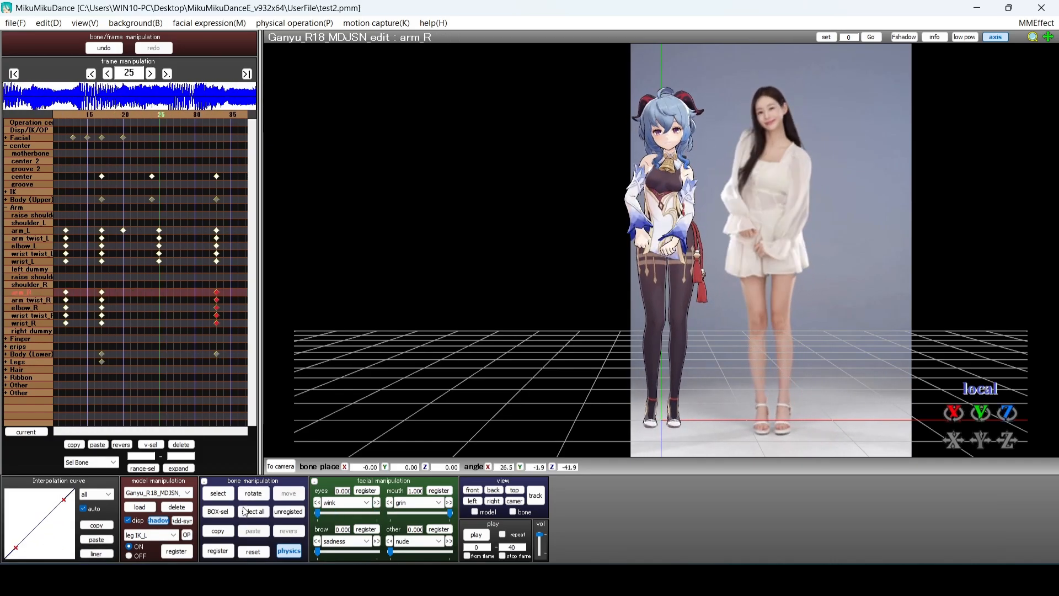
left_click(647, 180)
left_click_drag(647, 178, 657, 181)
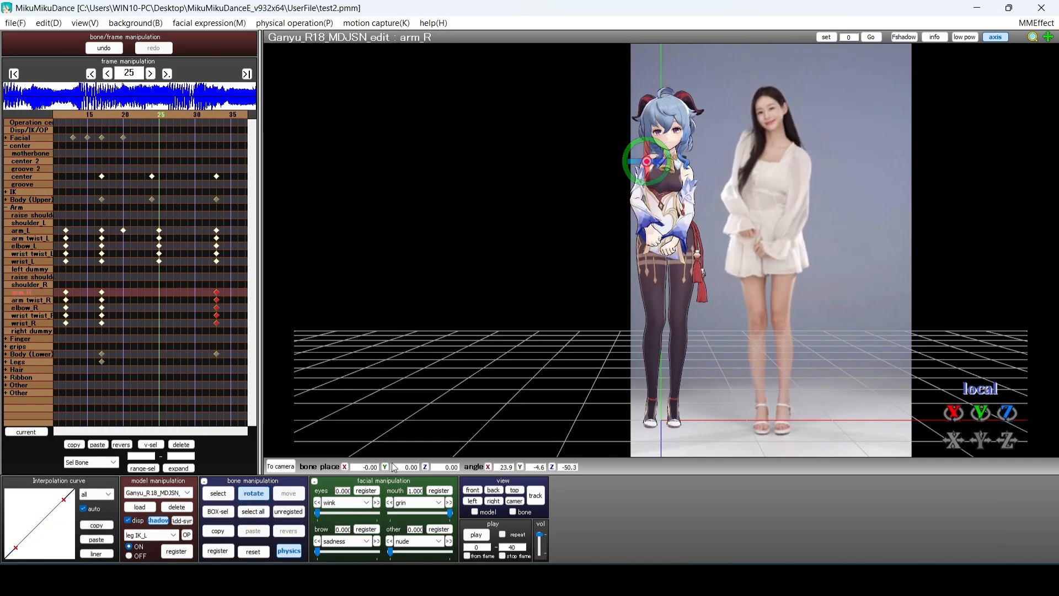
key("s")
key("Return")
key("Left")
key("Left")
key("Left")
key("Left")
key("Left")
key("Left")
key("Left")
key("Left")
key("Left")
key("Left")
key("Right")
key("Right")
key("Right")
key("Right")
key("Right")
key("Right")
key("Right")
key("Right")
key("Left")
key("Left")
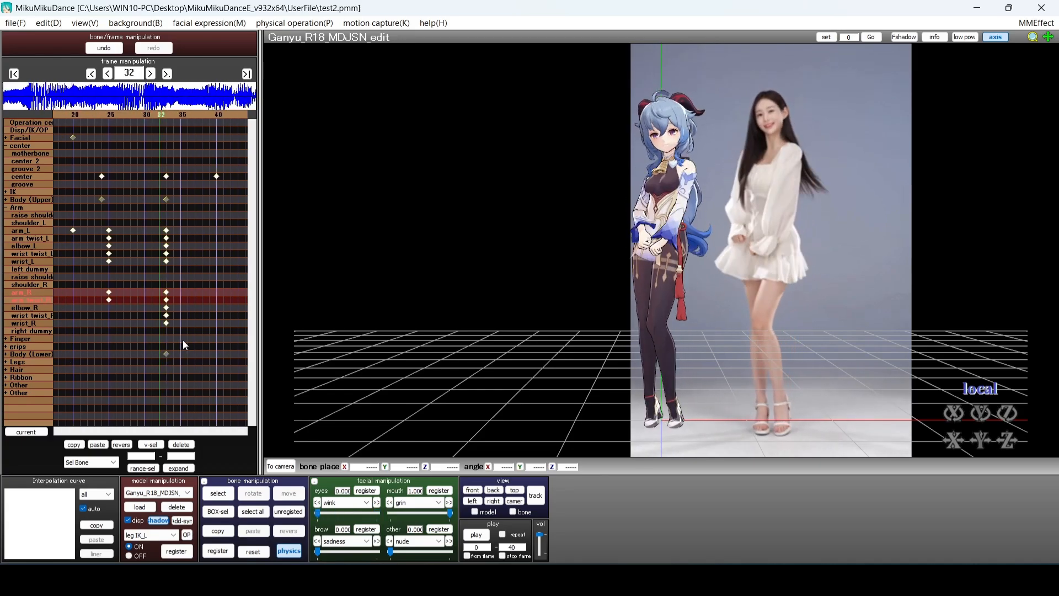
Play back the traced motion twice, then save the project via File > Save
left_click(477, 535)
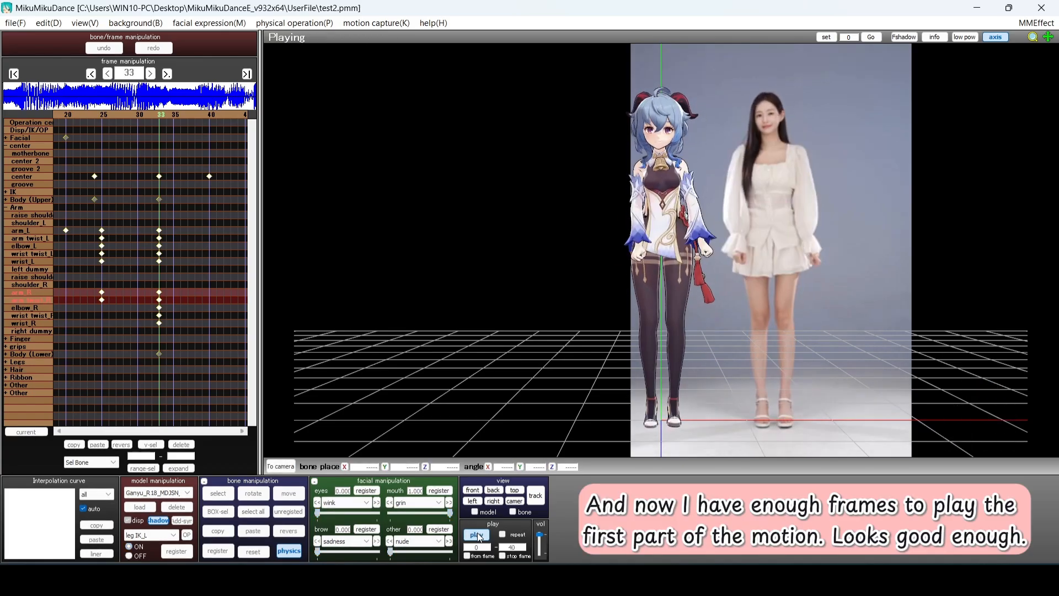
left_click(478, 531)
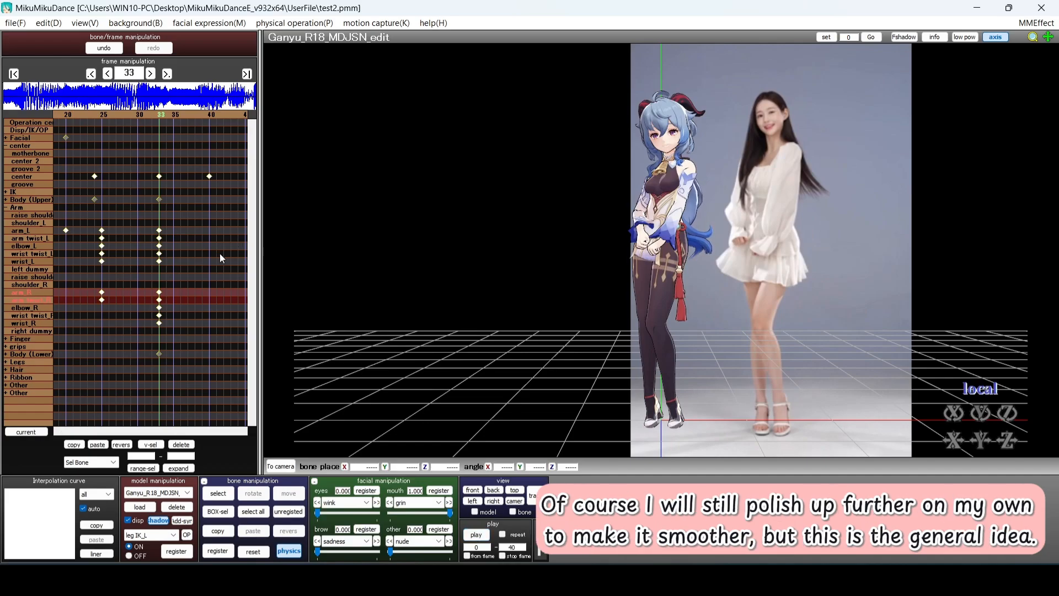
left_click(15, 22)
left_click(37, 67)
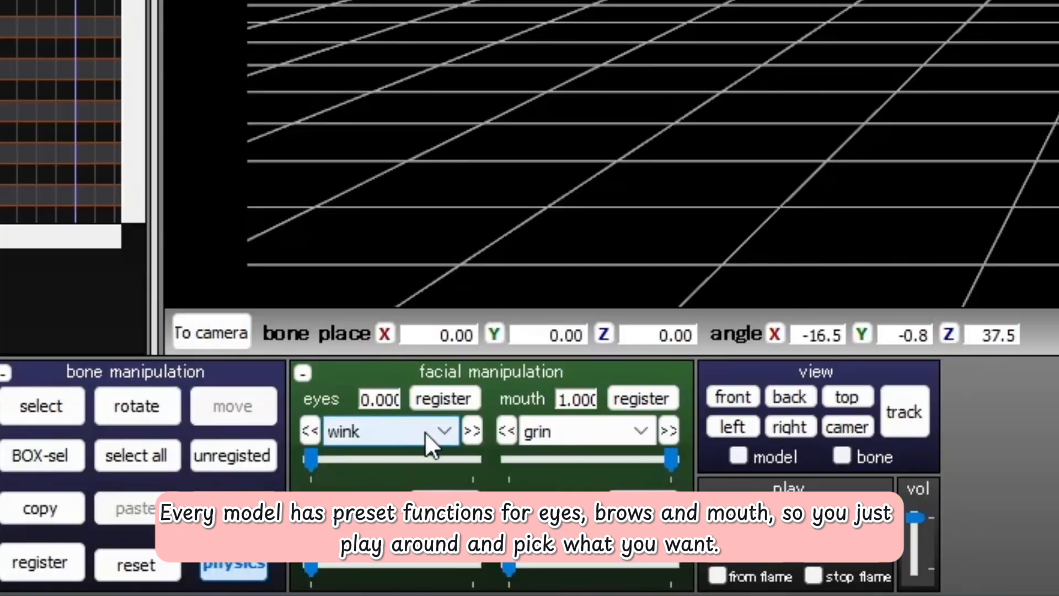
left_click(439, 427)
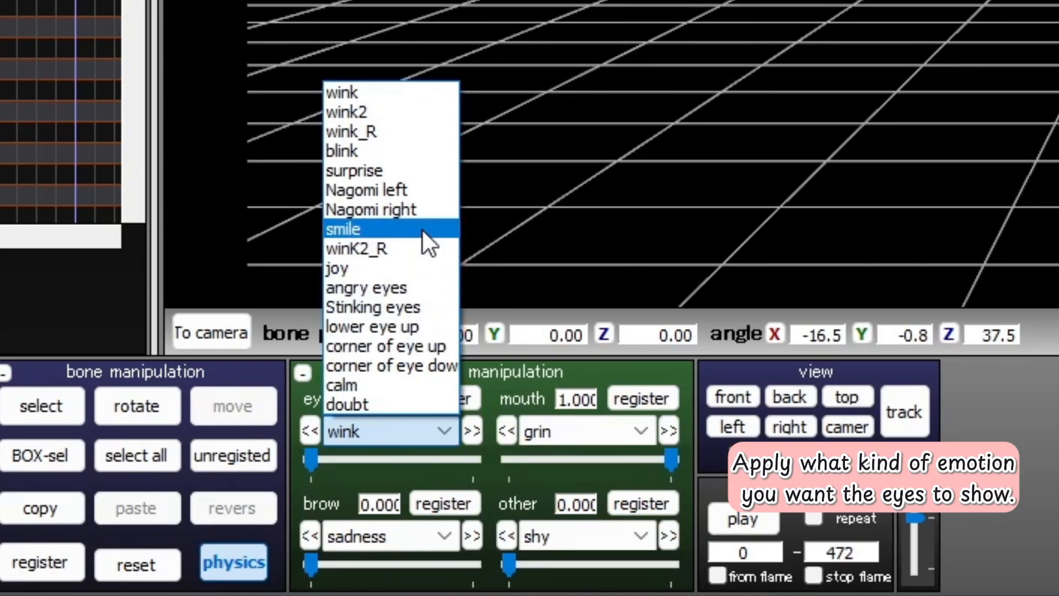
left_click(437, 434)
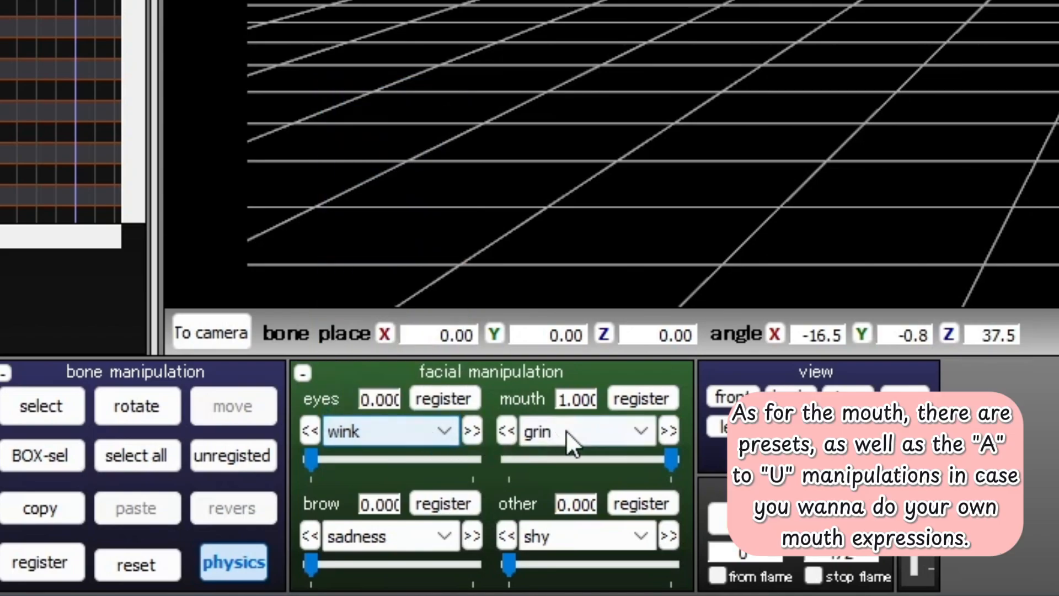
left_click(584, 429)
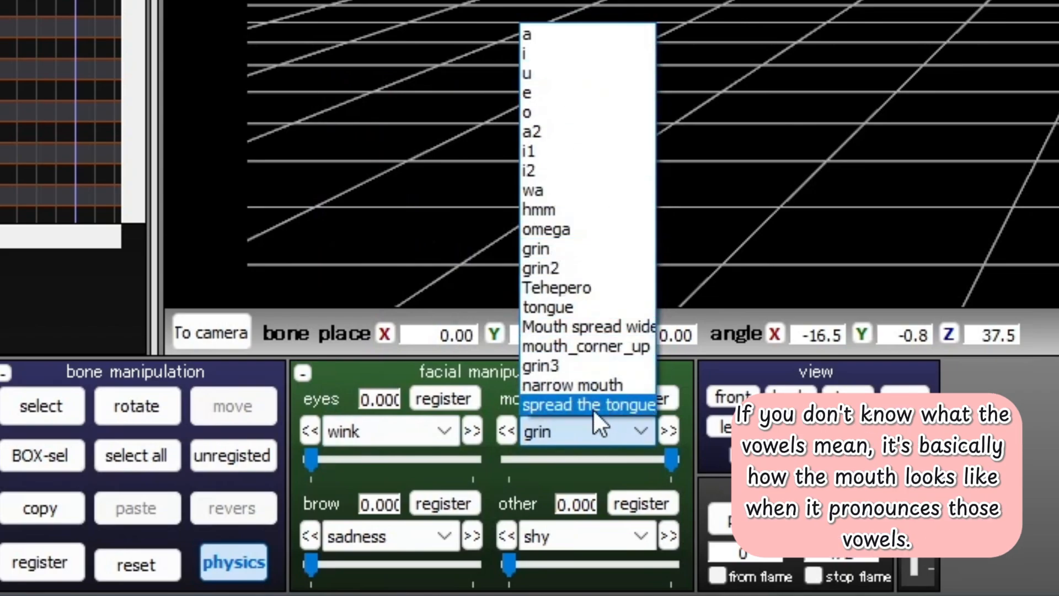
left_click(587, 429)
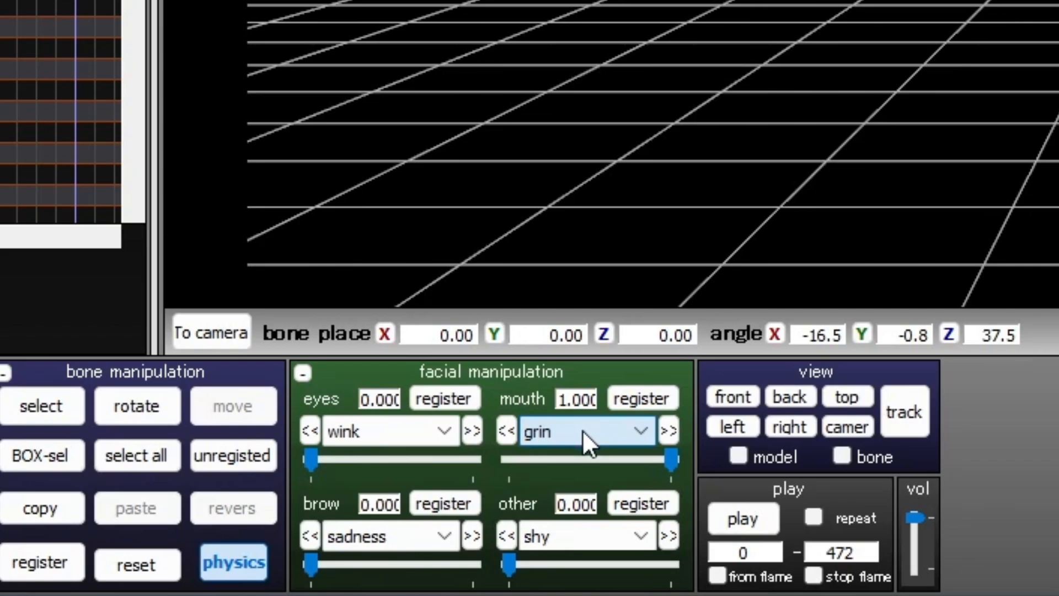
left_click(421, 534)
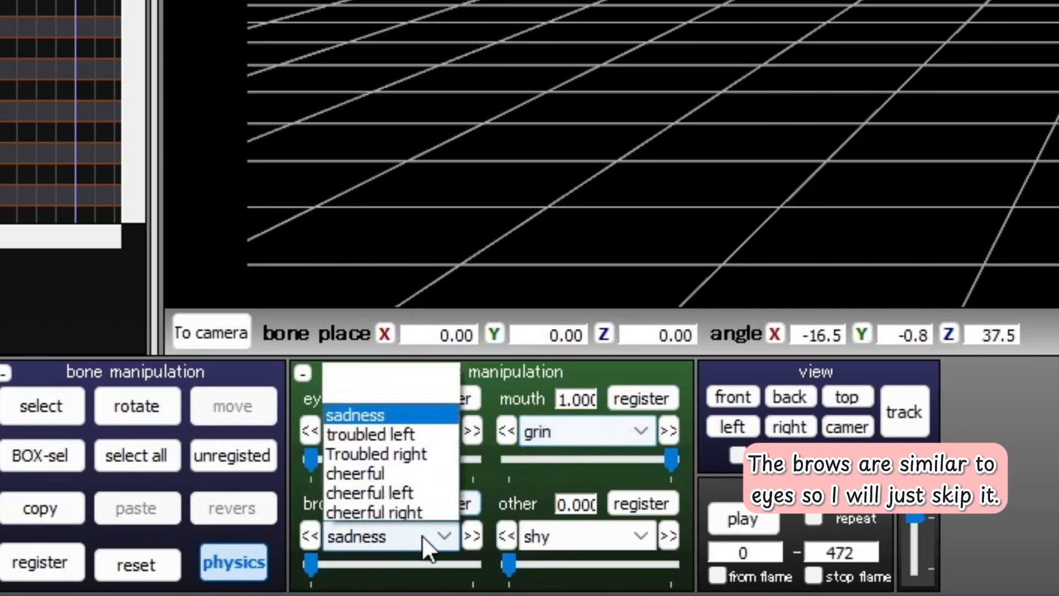